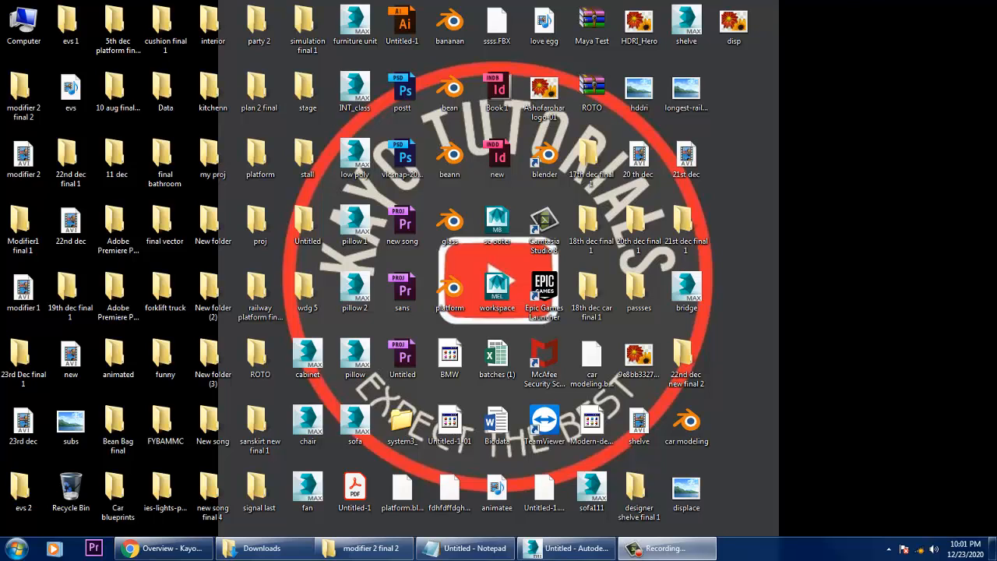
- Bring up the modifier list in Notepad, highlight the Cloth entry, and minimize the list
click(465, 547)
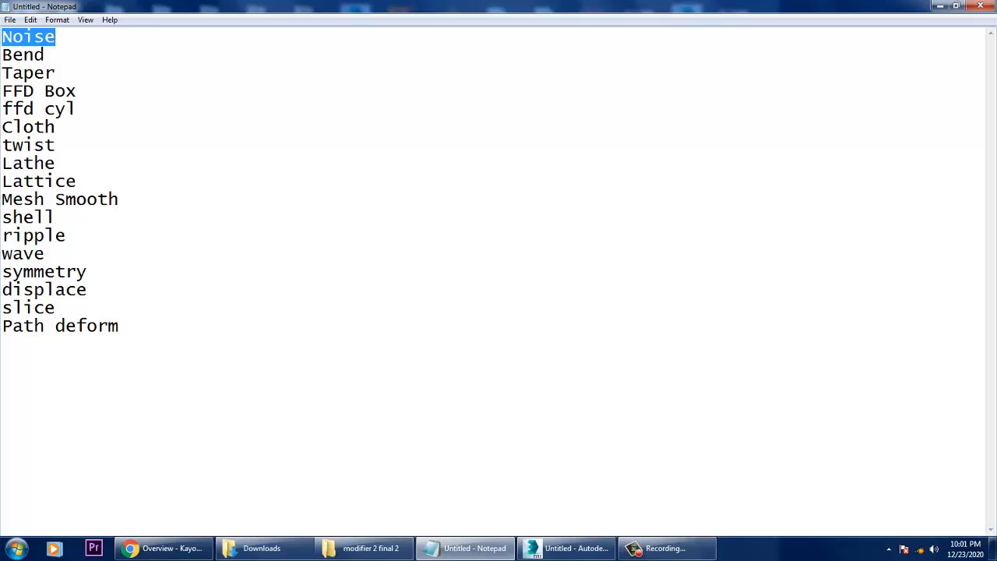
drag(55, 127, 2, 127)
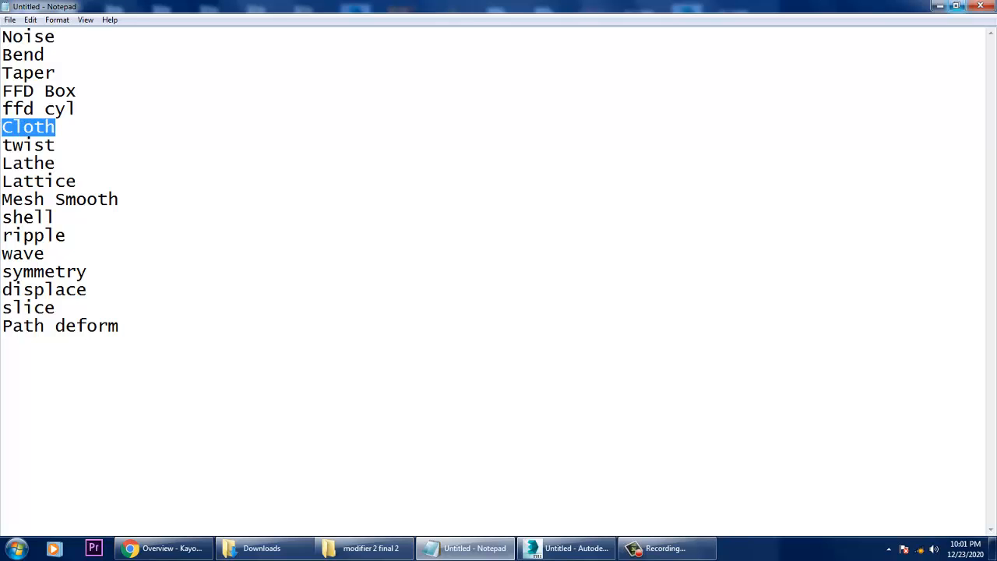
click(940, 5)
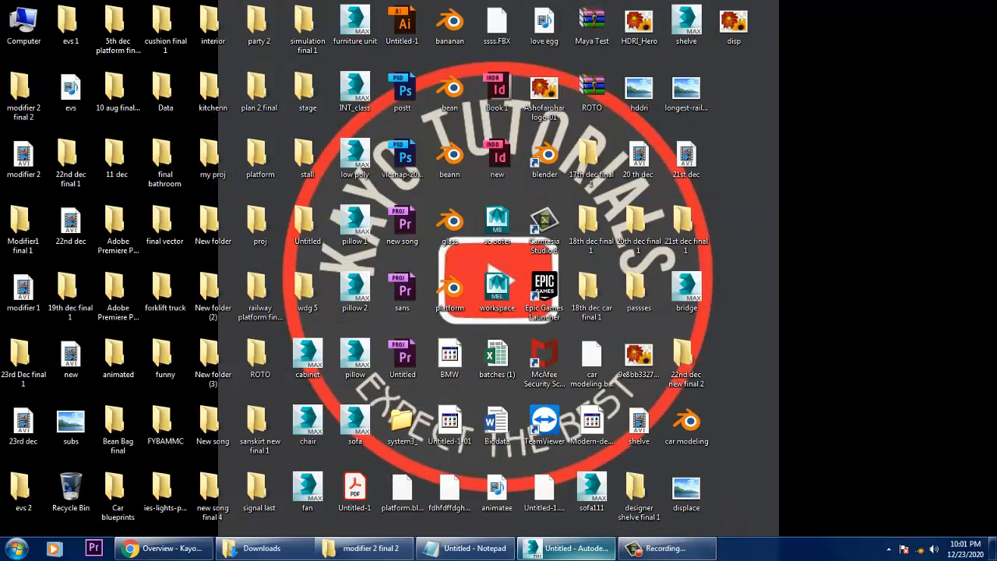
- Switch to 3ds Max and delete all objects in the scene
click(568, 547)
key(ctrl+a)
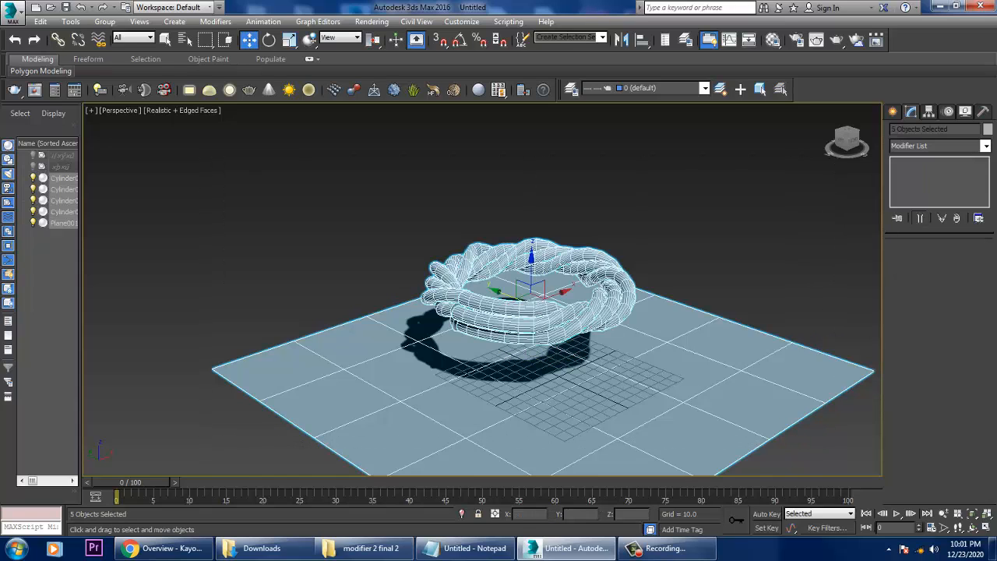
key(Delete)
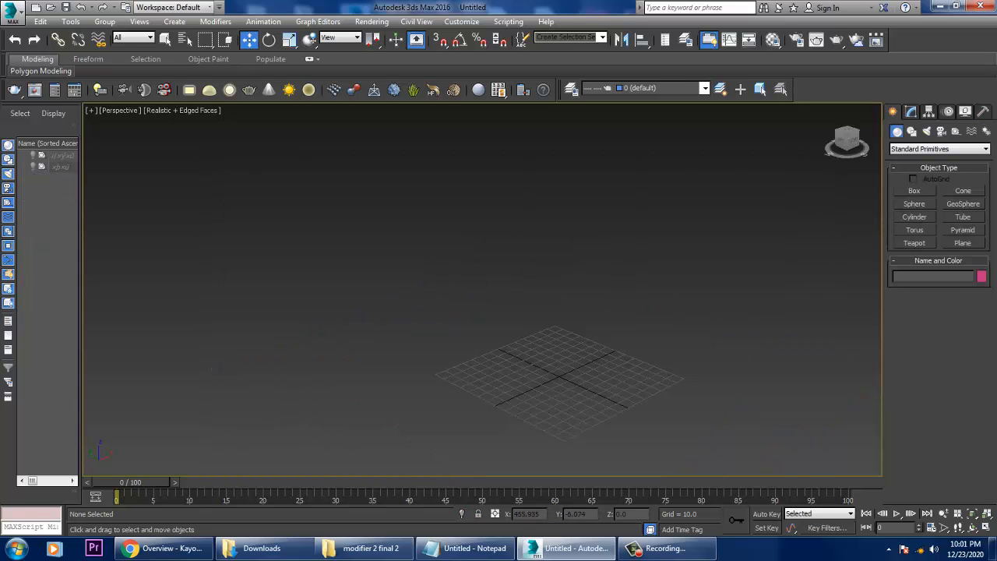
- Create a ground plane about 348 long and 377 wide, roughly centred on the grid
middle_drag(592, 356, 566, 324)
drag(550, 244, 562, 556)
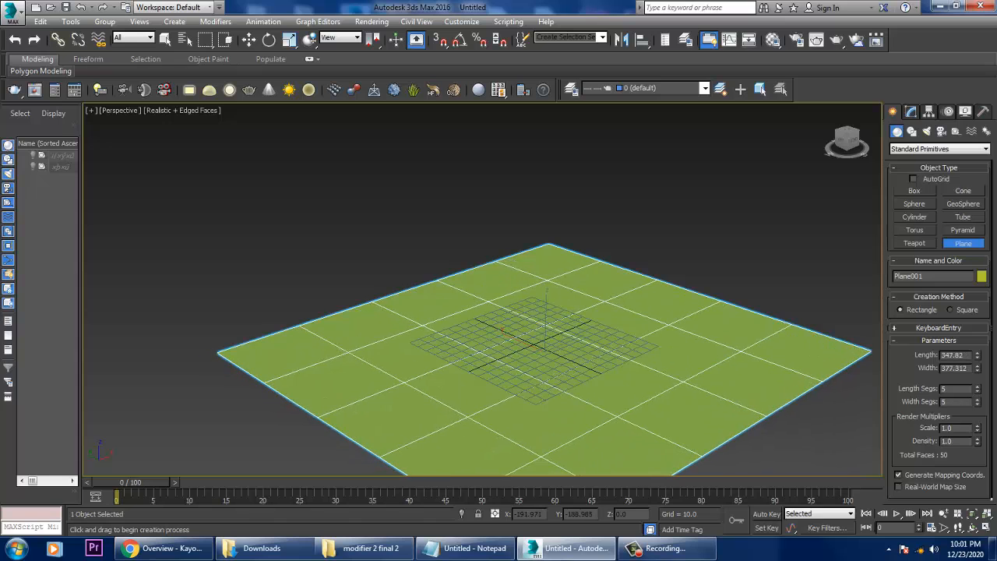
key(w)
drag(556, 343, 504, 303)
scroll(522, 382, up, 3)
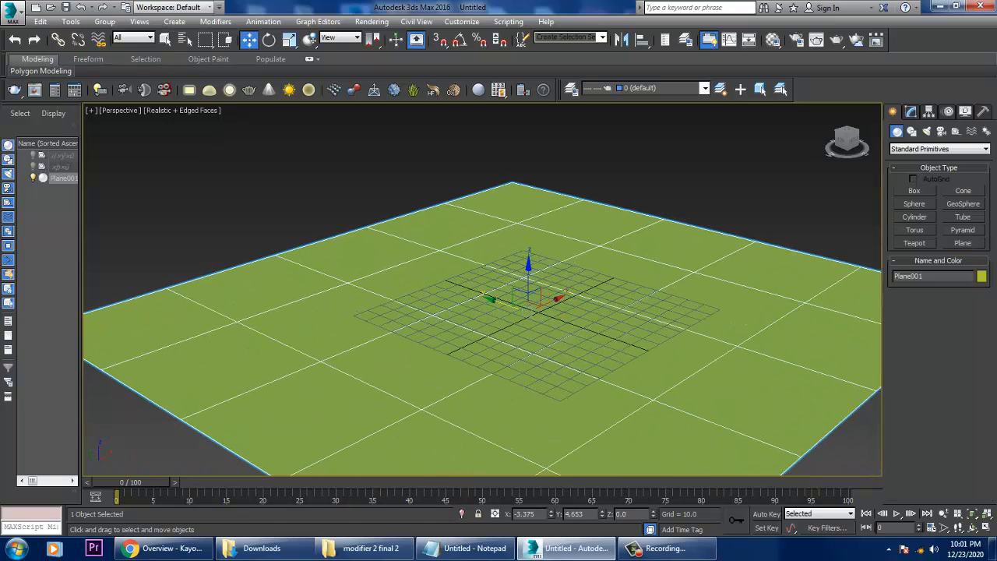
scroll(498, 234, up, 5)
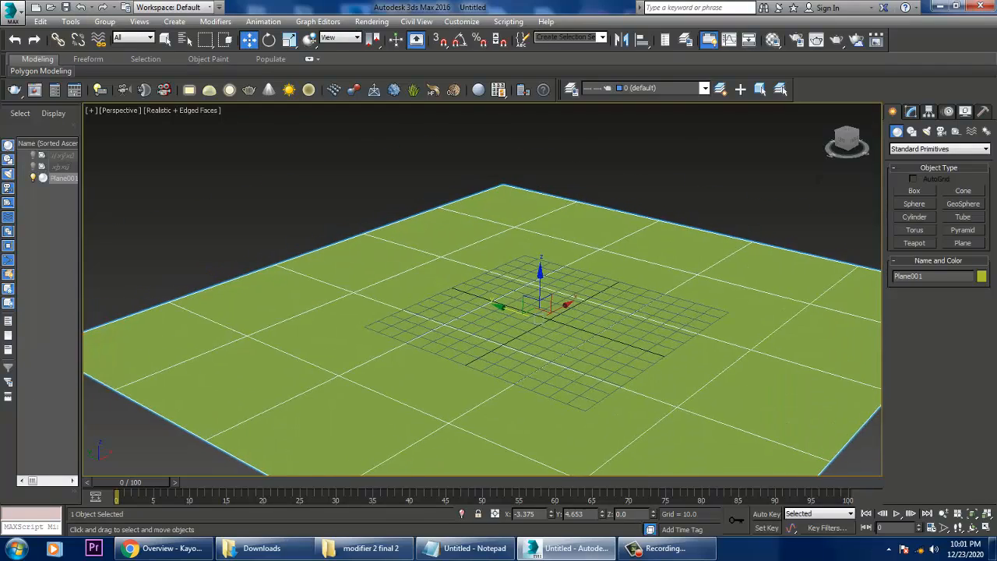
mouse_move(498, 288)
alt+middle_down()
mouse_move(481, 289)
mouse_move(495, 296)
alt+middle_up()
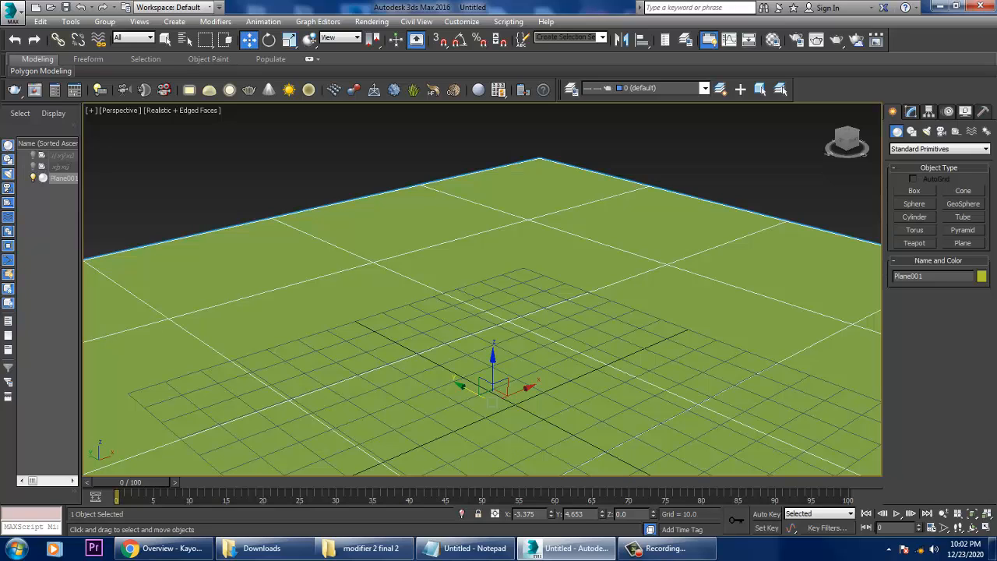
- Create a box about 85 long and 81 wide standing on the ground plane
click(914, 191)
drag(692, 358, 273, 343)
click(265, 307)
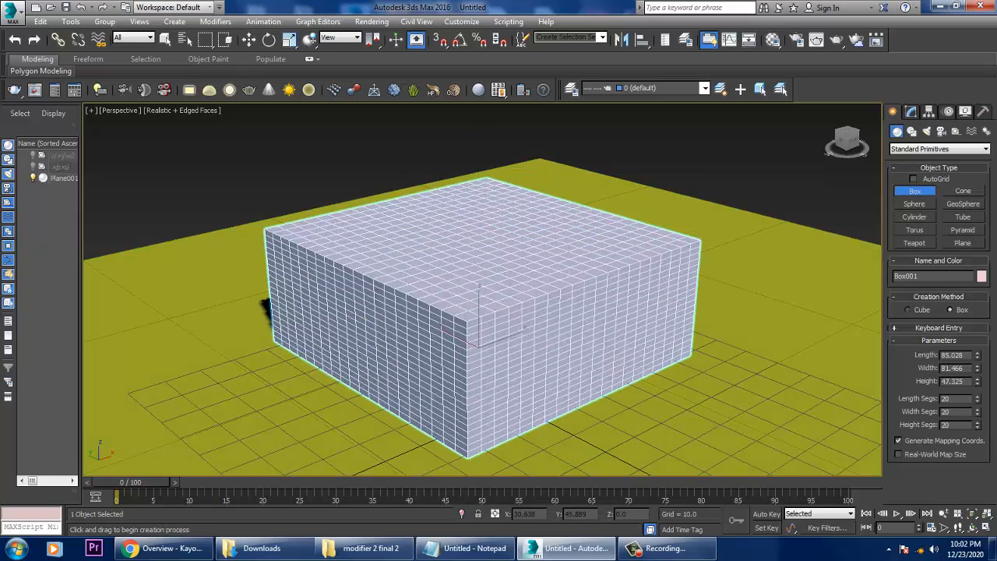
click(670, 148)
right_click(628, 241)
scroll(623, 257, down, 6)
scroll(598, 315, up, 3)
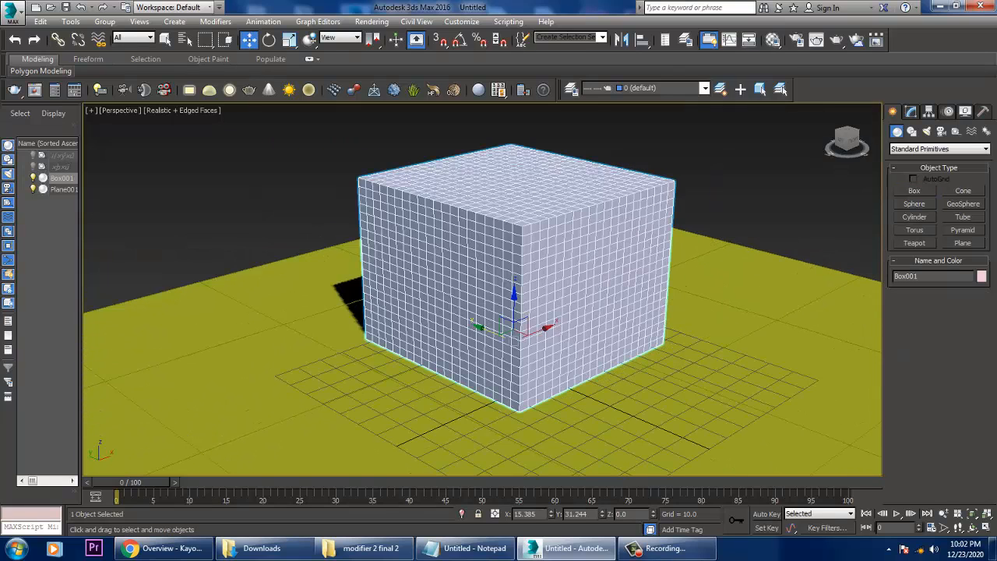
- Apply a TurboSmooth modifier to the box
click(911, 112)
click(986, 145)
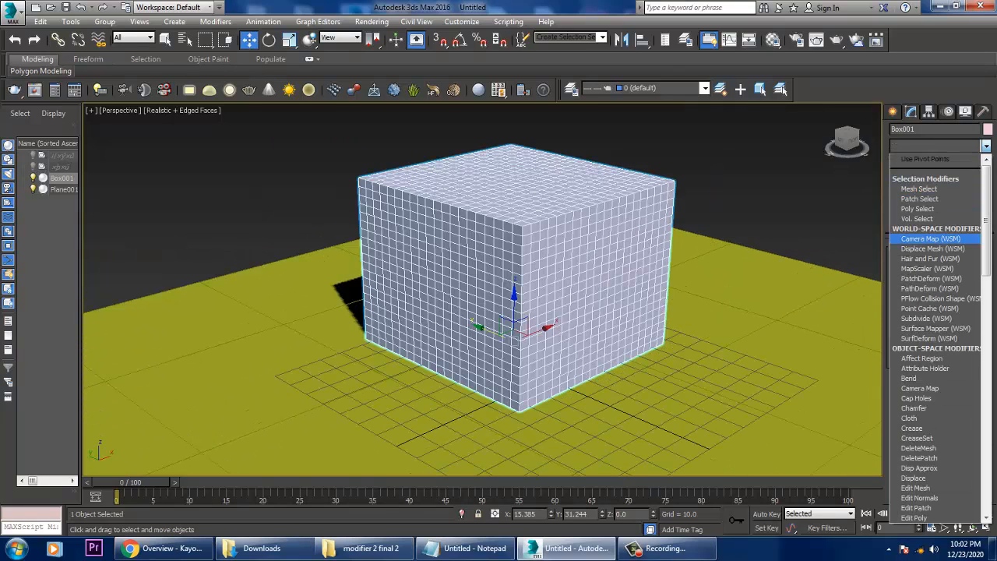
key(t)
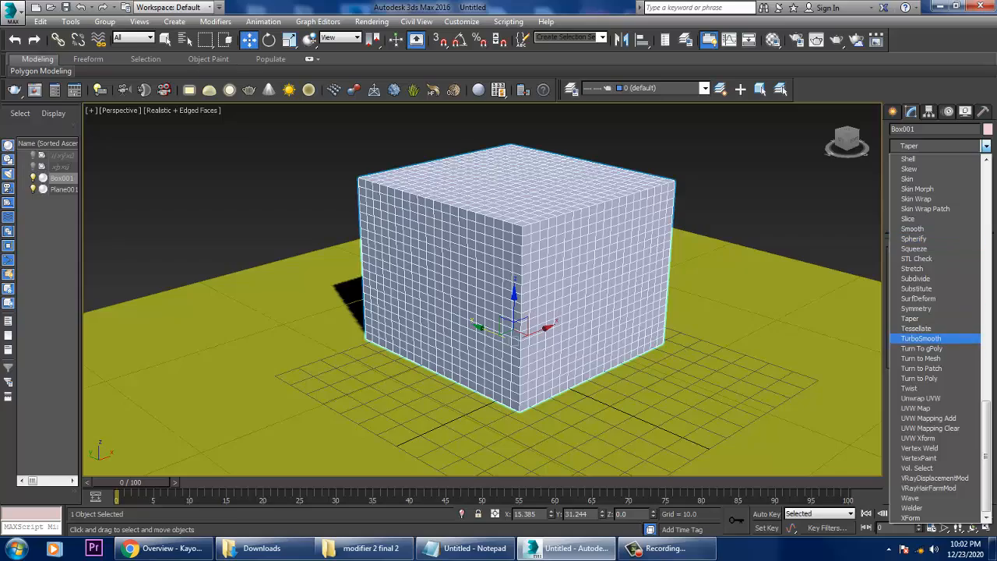
click(924, 339)
alt+middle_drag(539, 314, 515, 313)
middle_drag(514, 313, 525, 341)
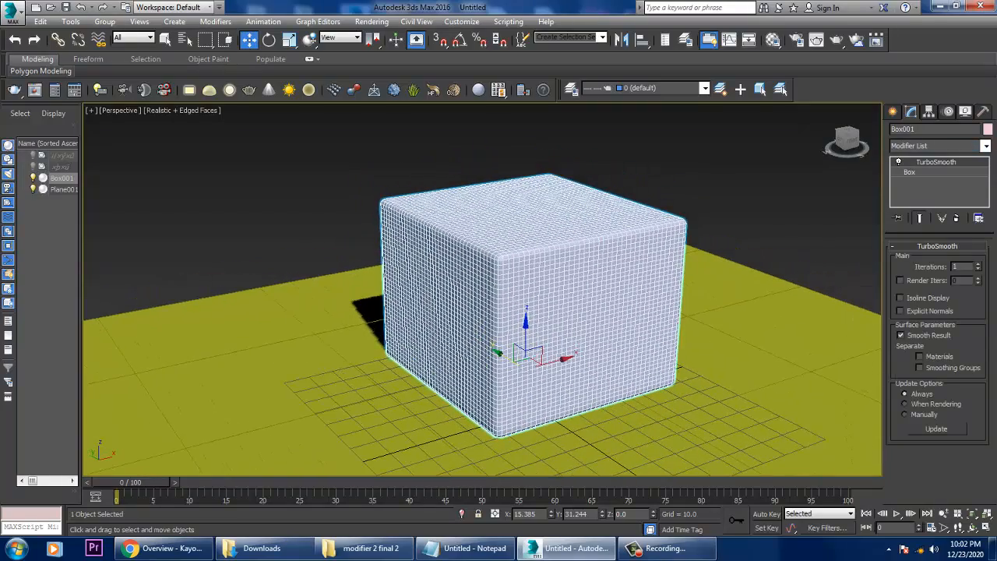
- Raise the box above the ground plane to a Z position of about 51.4
drag(526, 337, 527, 234)
scroll(527, 234, down, 4)
alt+middle_drag(528, 234, 575, 247)
scroll(555, 237, up, 2)
scroll(578, 245, up, 3)
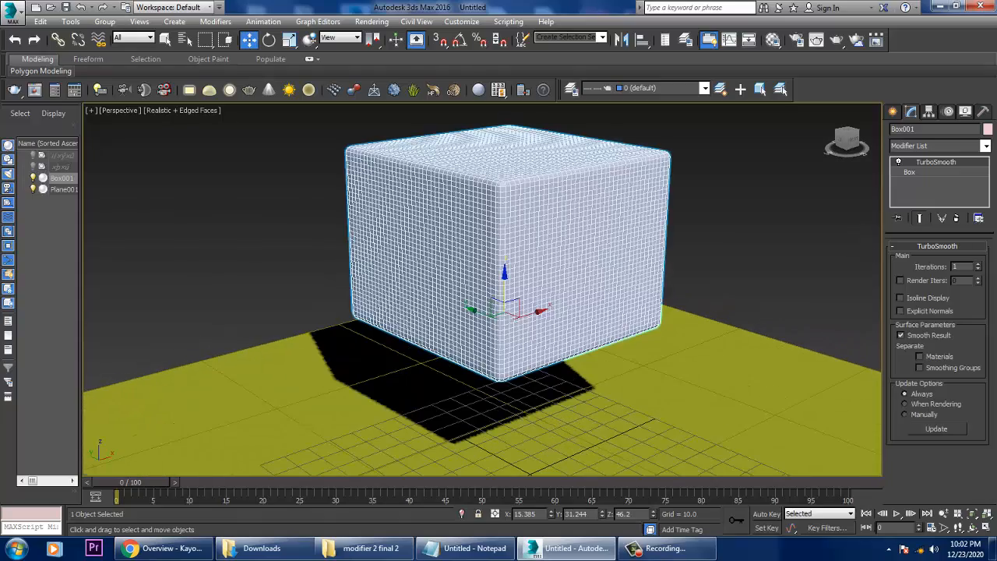
drag(505, 273, 505, 257)
scroll(505, 257, down, 3)
mouse_move(506, 257)
alt+middle_down()
mouse_move(520, 257)
mouse_move(499, 242)
alt+middle_up()
click(514, 331)
alt+middle_drag(514, 331, 502, 331)
click(502, 265)
middle_drag(502, 265, 510, 288)
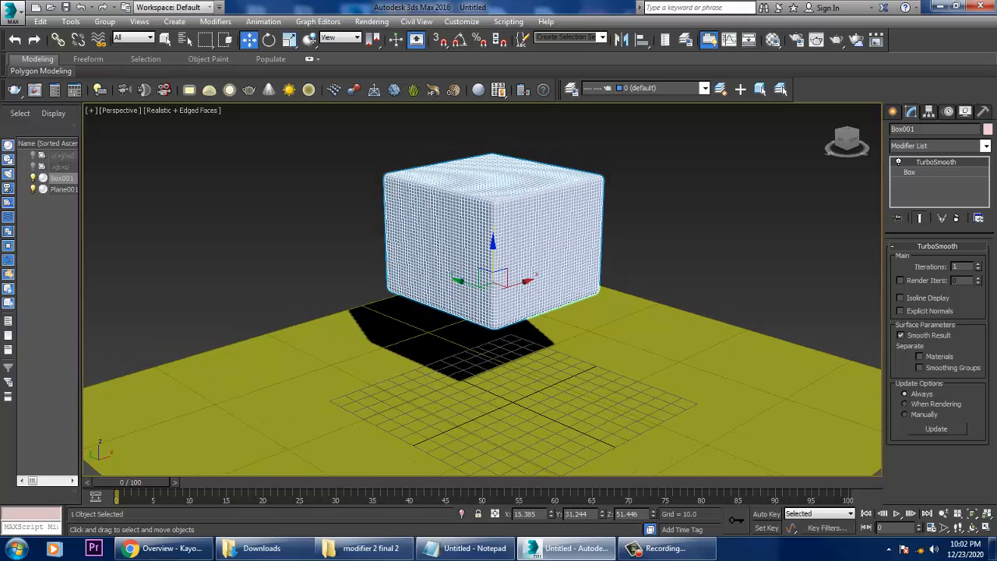
- Add a Cloth modifier on top of the box's TurboSmooth
click(986, 146)
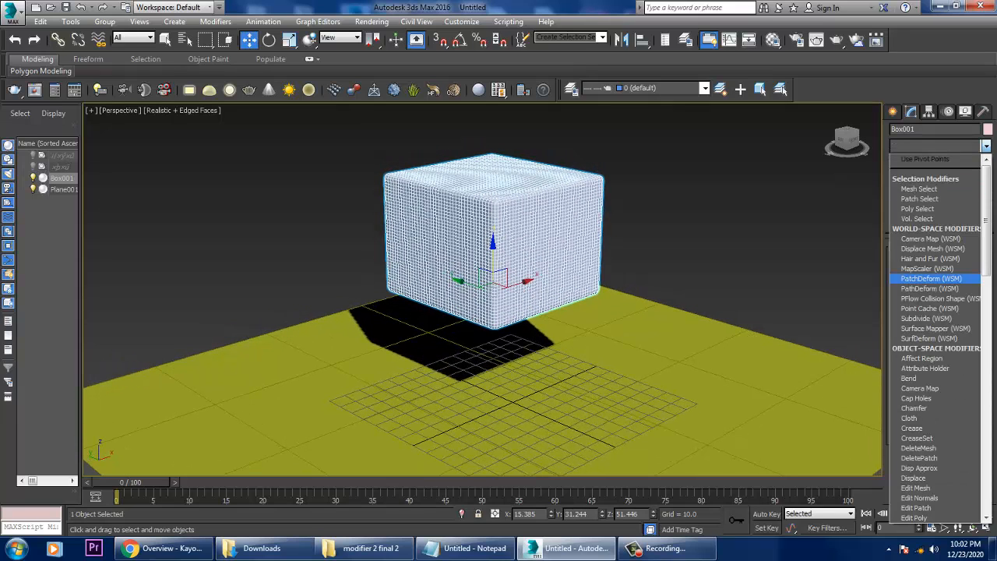
text(cl)
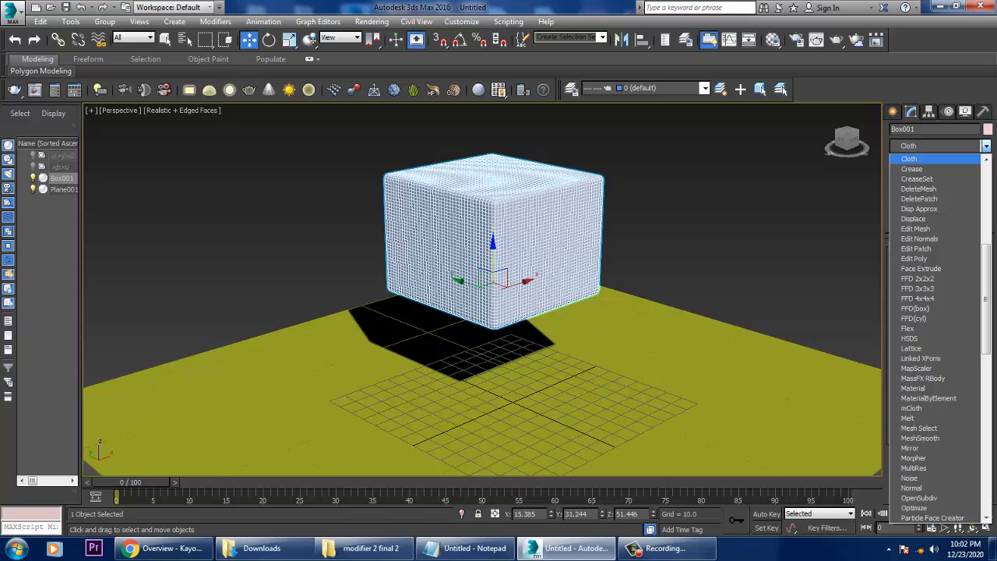
key(Return)
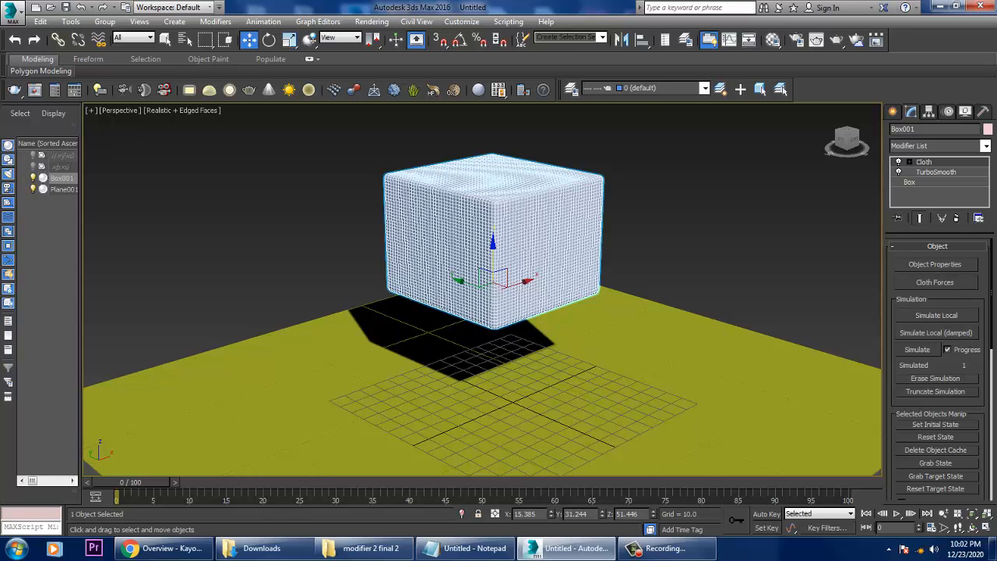
- In the Cloth modifier's object properties, make Box001 a Cloth object with the Silk preset
click(935, 264)
drag(484, 48, 776, 58)
click(669, 110)
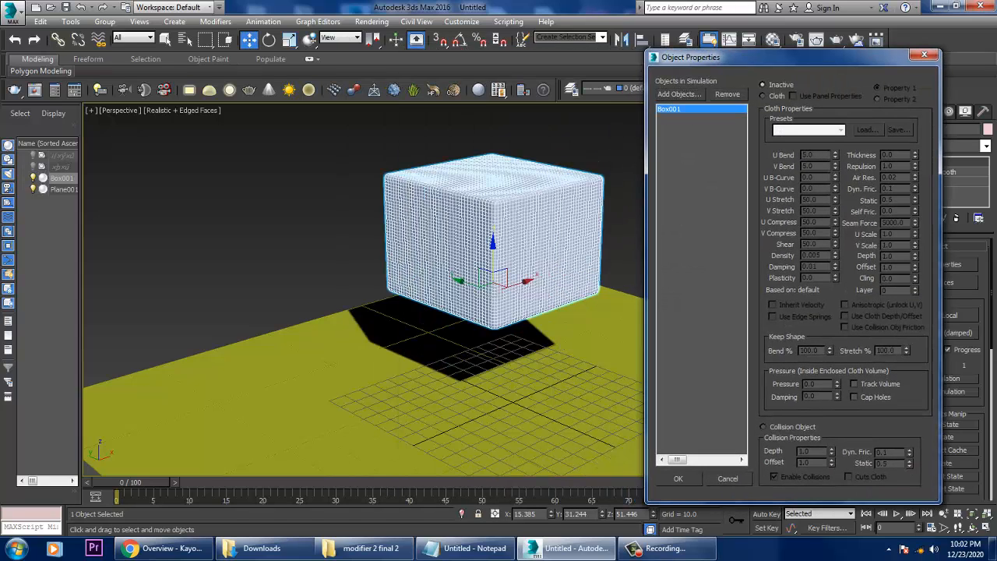
drag(775, 58, 774, 254)
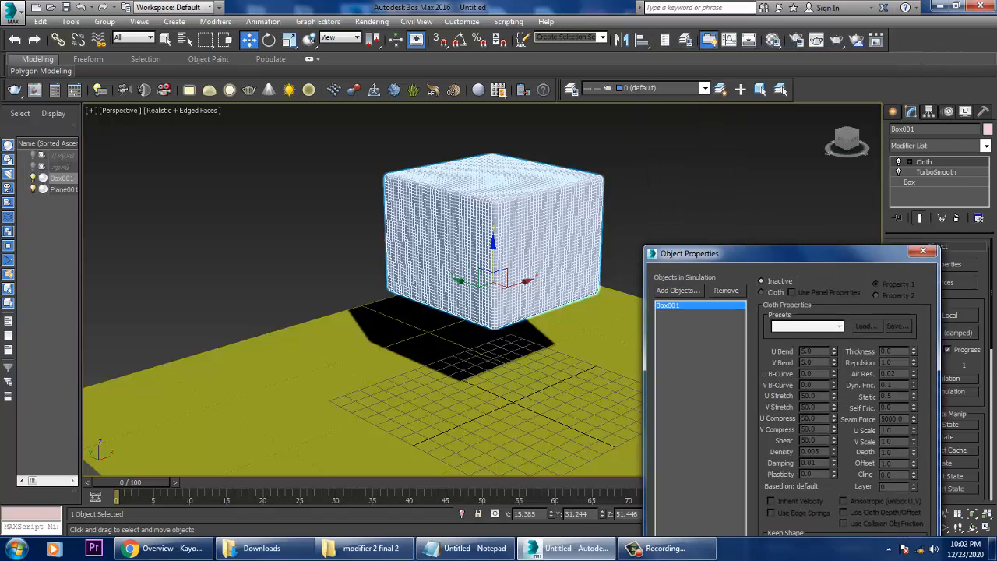
click(761, 291)
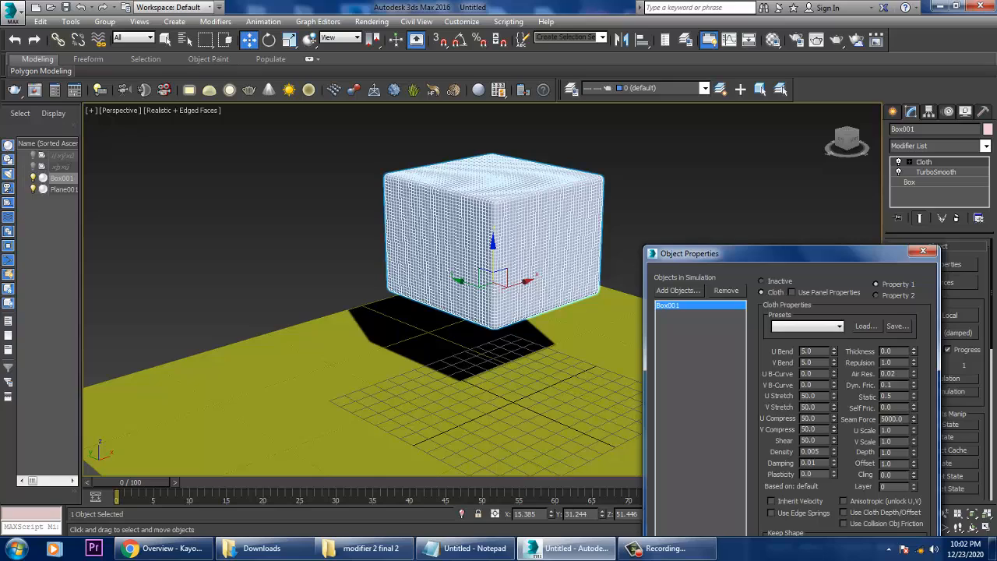
click(807, 326)
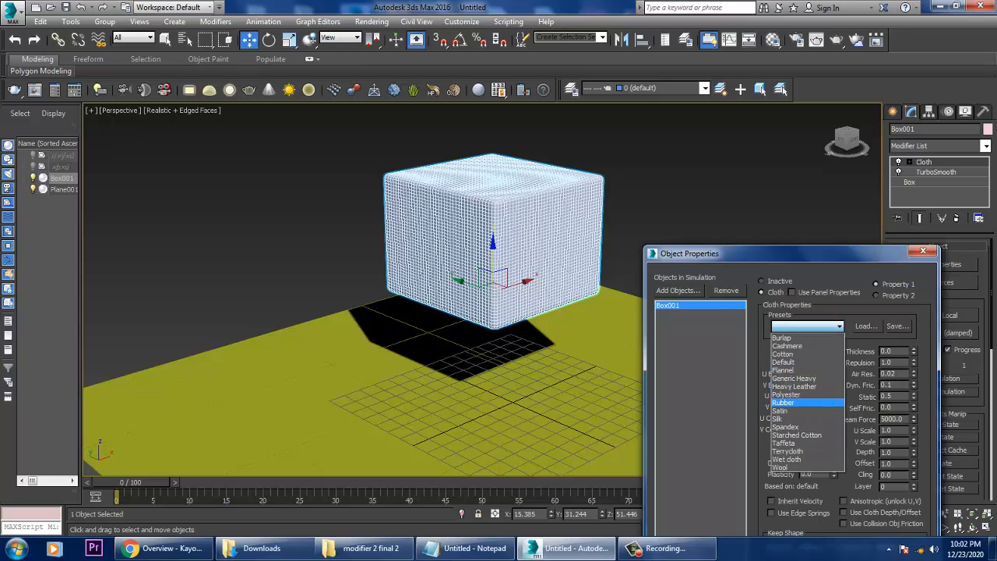
click(787, 418)
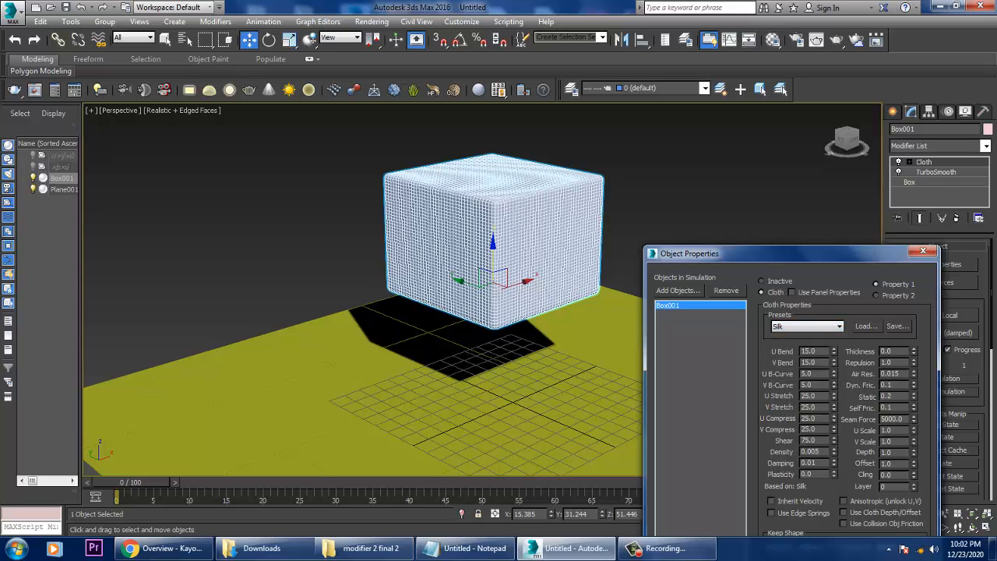
drag(779, 253, 781, 78)
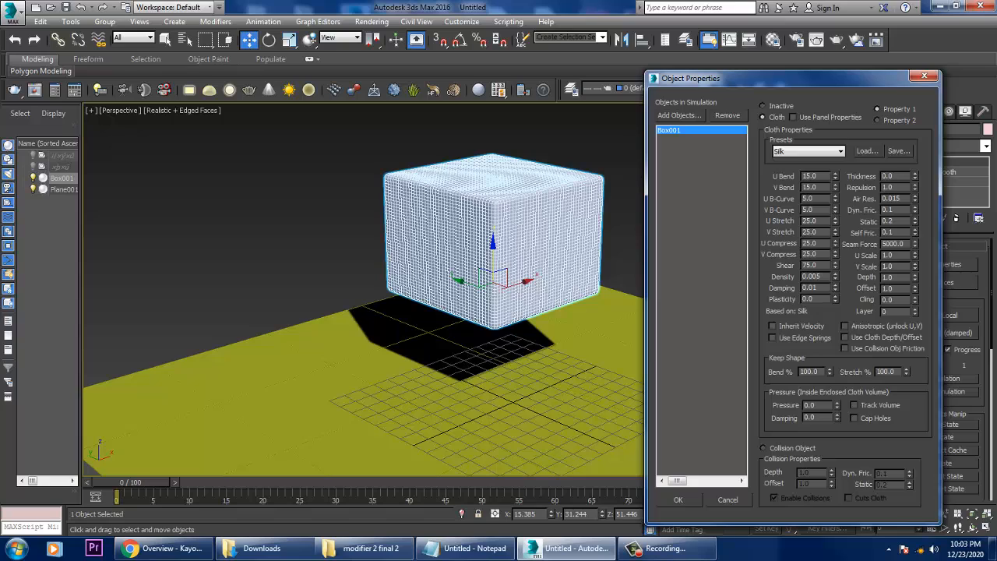
- Add Plane001 to the objects in the cloth simulation
click(679, 116)
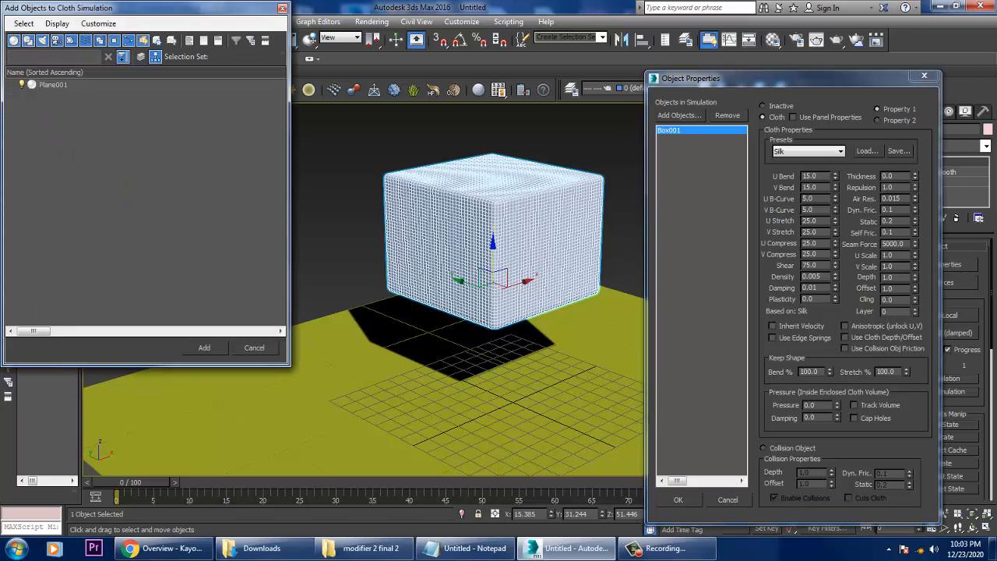
click(53, 85)
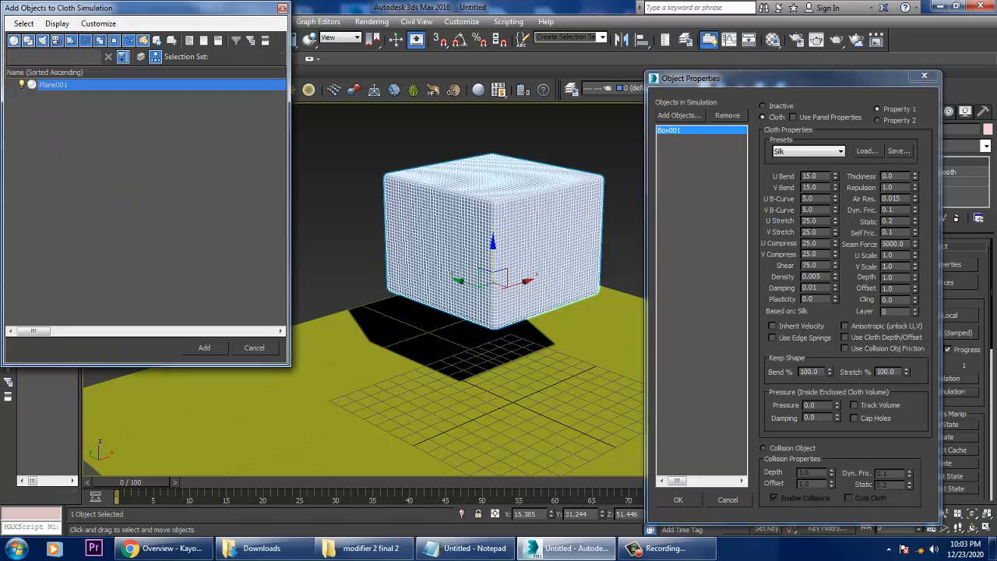
click(204, 348)
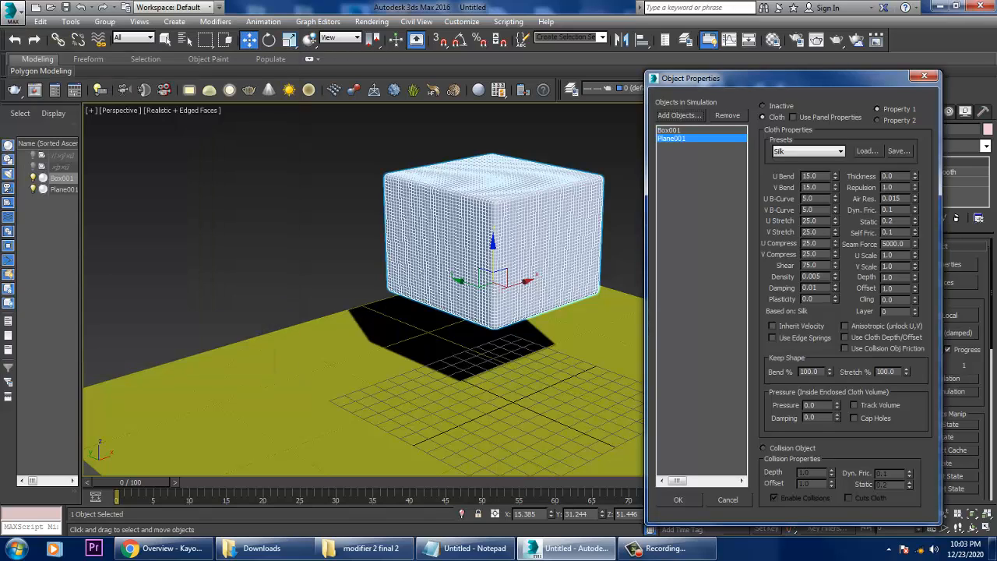
- Try to define the plane as a Collision Object with depth, offset, dynamic friction and static friction of 1
click(764, 448)
double_click(805, 473)
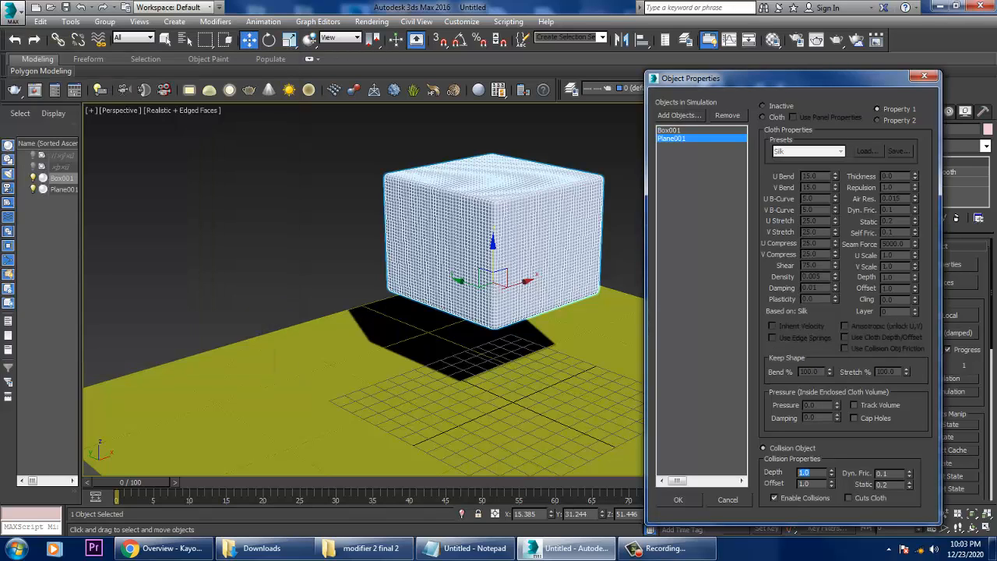
text(1)
key(Tab)
text(1)
key(Tab)
text(1)
click(669, 131)
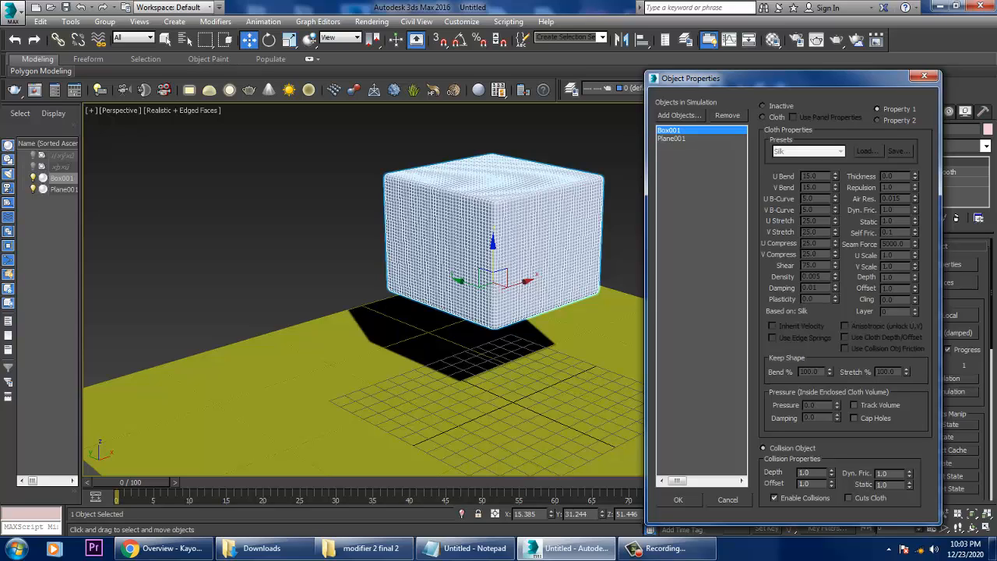
- Make Plane001 a Collision Object and set its dynamic and static friction to 1
click(671, 139)
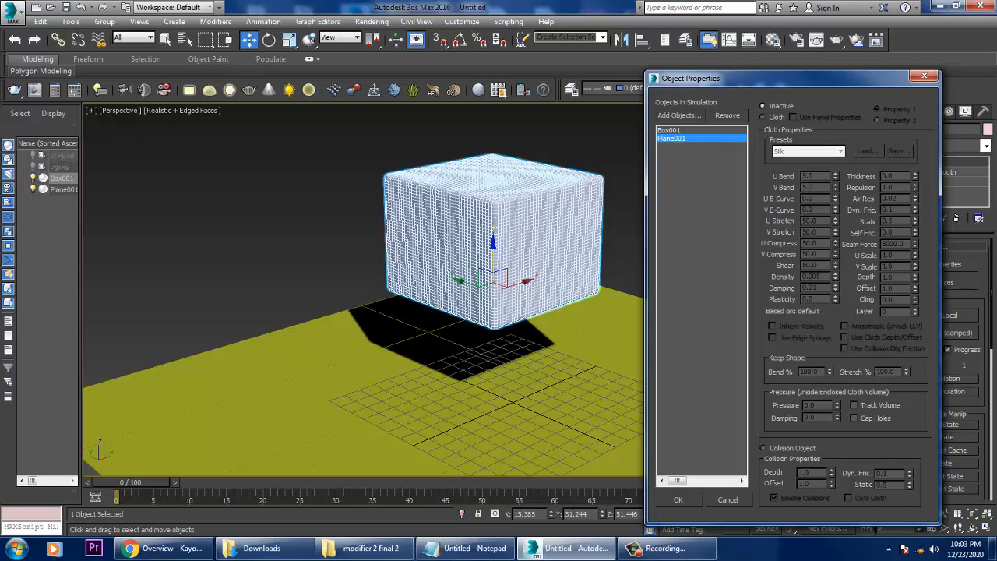
click(763, 448)
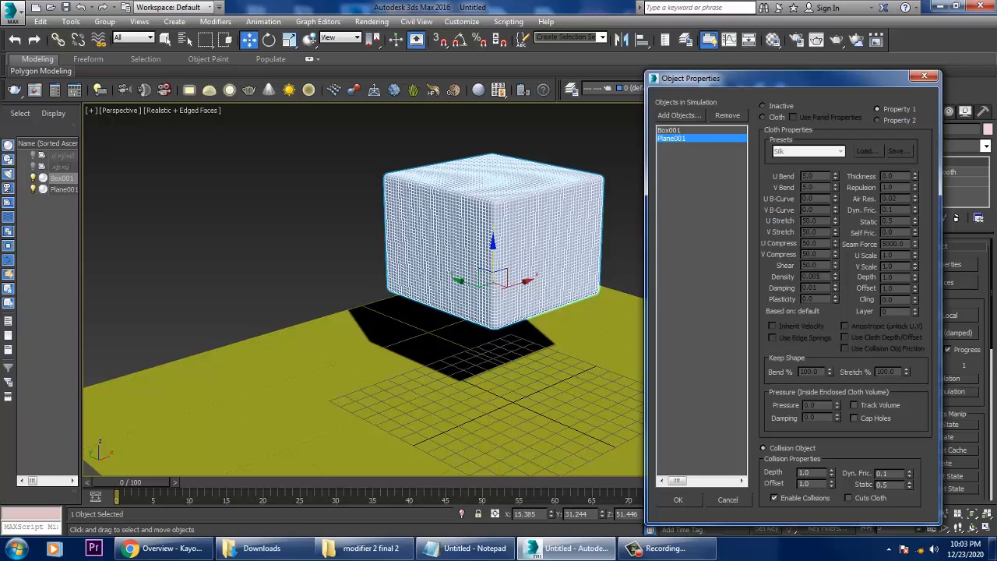
double_click(882, 474)
text(1)
key(Tab)
text(1)
click(811, 484)
- Set Box001 back to Cloth, check Plane001's collision settings, and accept the object properties
click(669, 130)
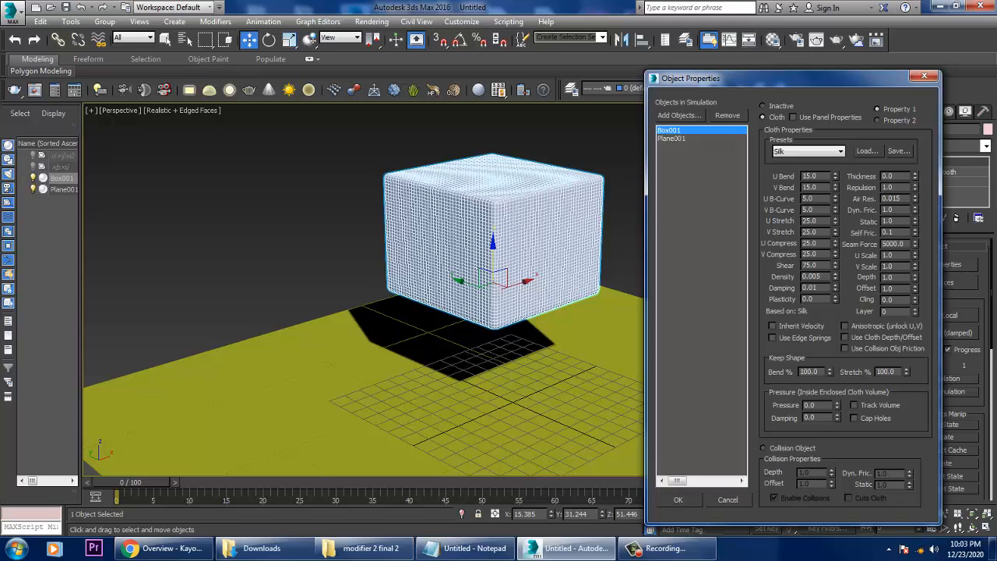
drag(836, 286, 836, 259)
drag(916, 196, 915, 192)
click(672, 139)
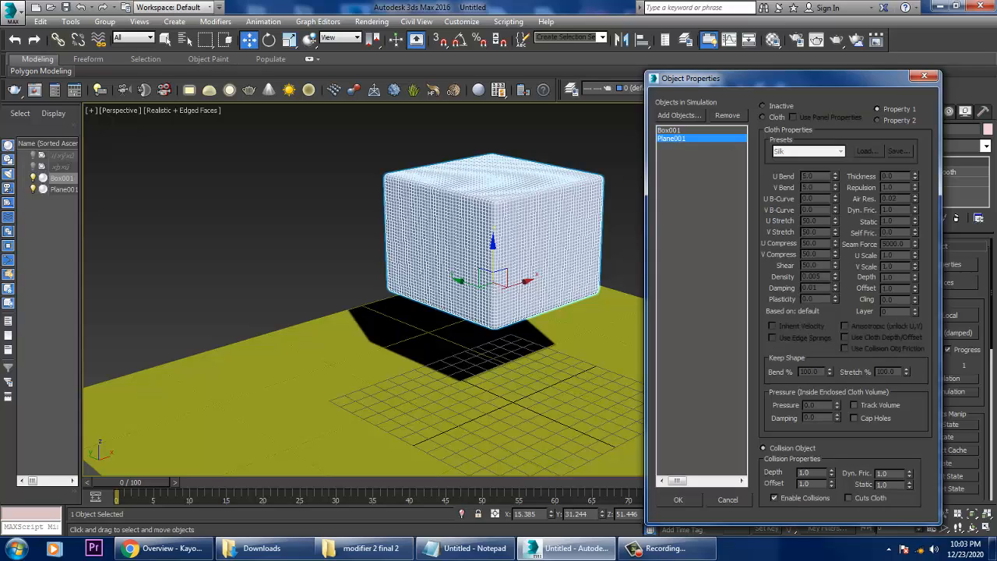
click(677, 500)
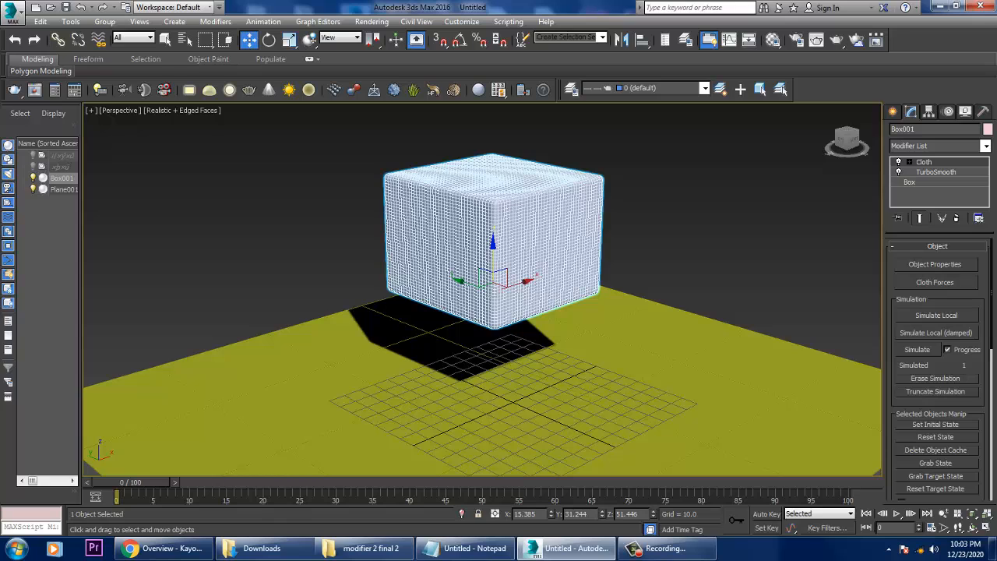
- Simulate the cloth fall of Box001 onto the plane and inspect the settled folds from several angles
click(917, 349)
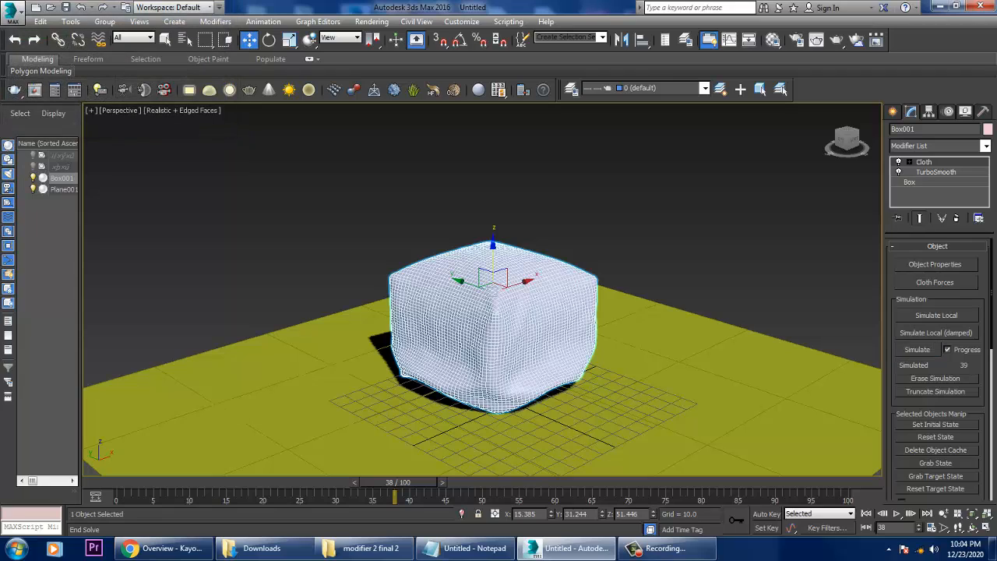
alt+middle_drag(498, 312, 538, 315)
click(553, 195)
scroll(539, 264, up, 5)
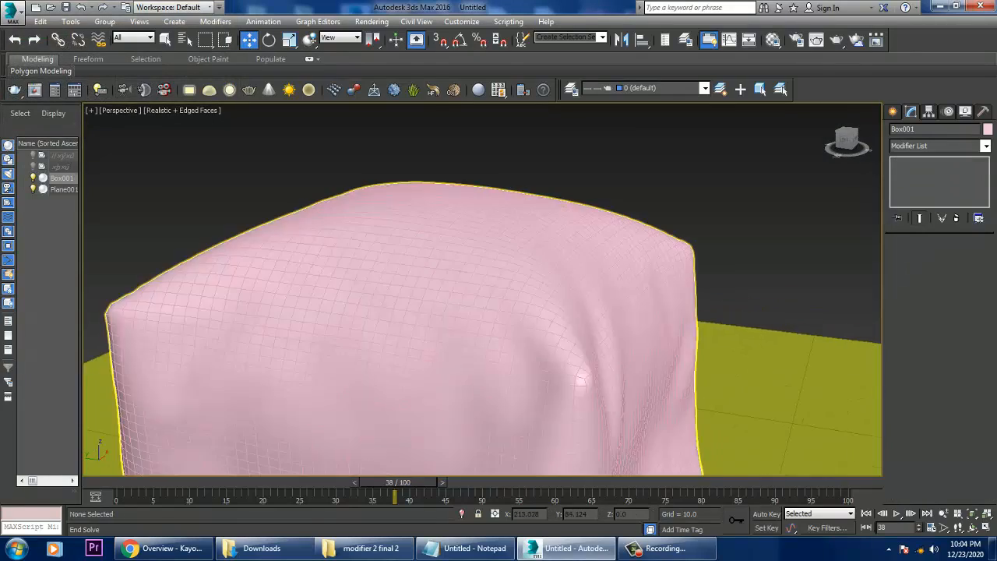
alt+middle_drag(539, 265, 495, 265)
scroll(483, 312, down, 4)
click(490, 226)
scroll(490, 226, up, 3)
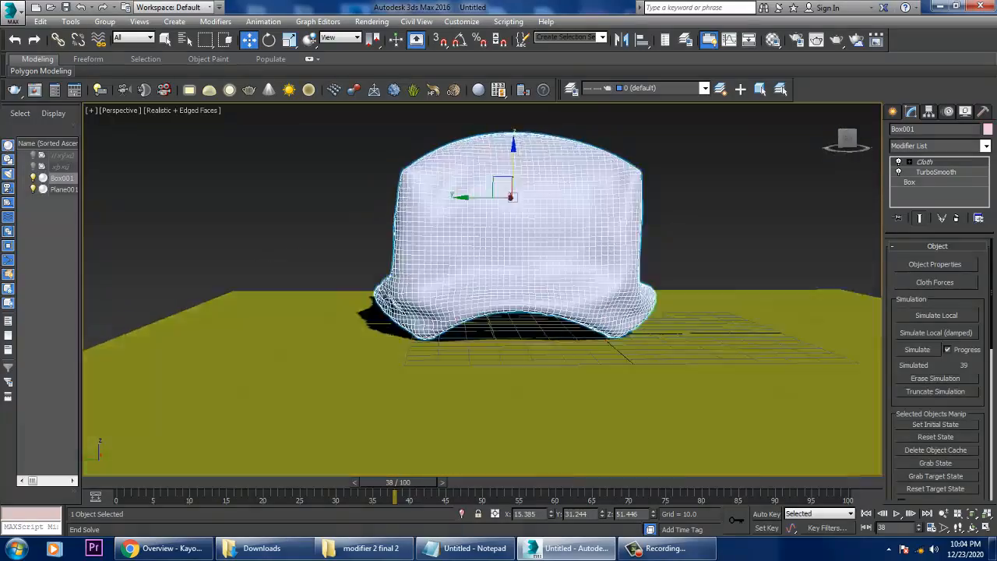
alt+middle_drag(490, 226, 499, 309)
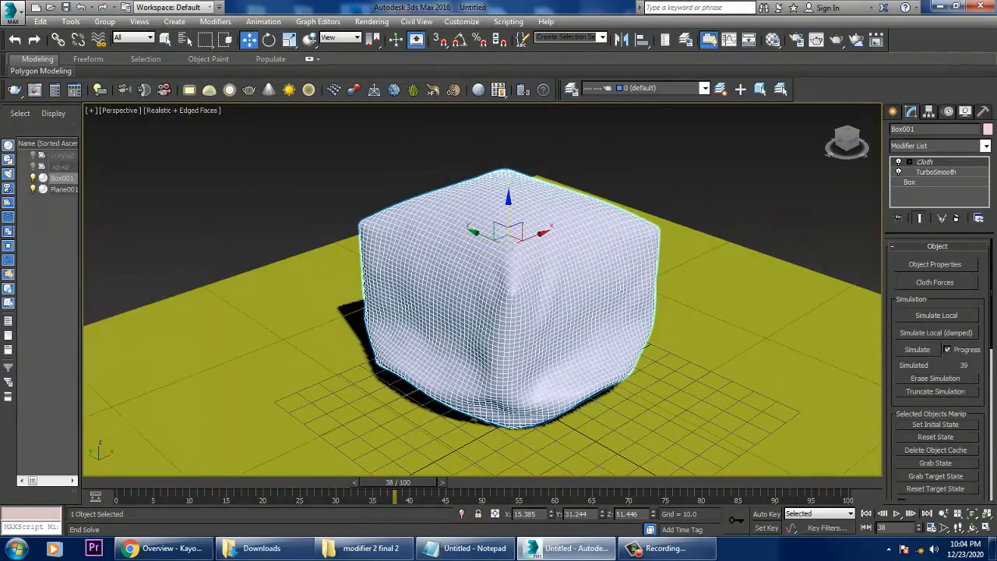
- Move Box001 along Y to about 176, clearing the middle of the ground plane
click(893, 112)
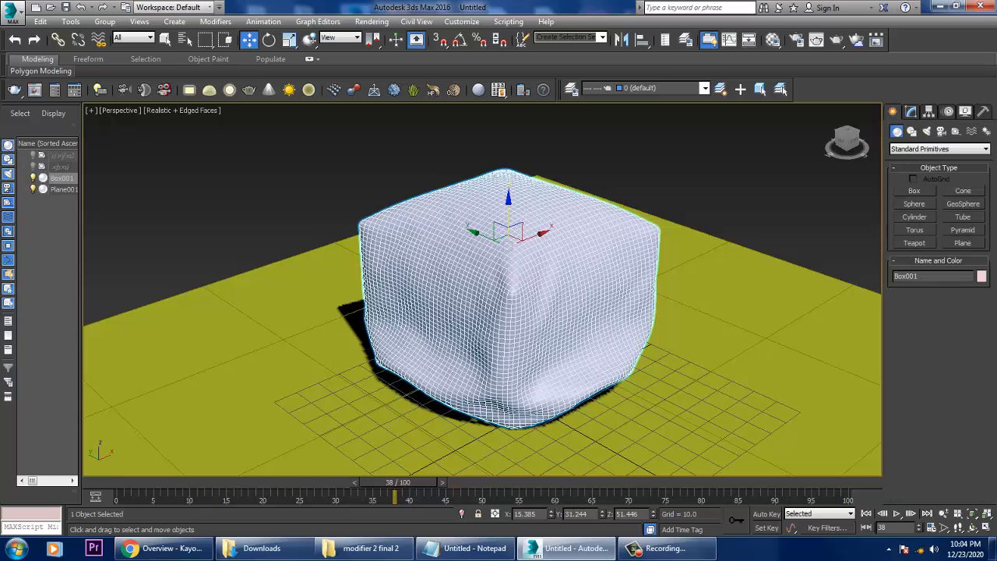
click(963, 243)
scroll(713, 300, down, 6)
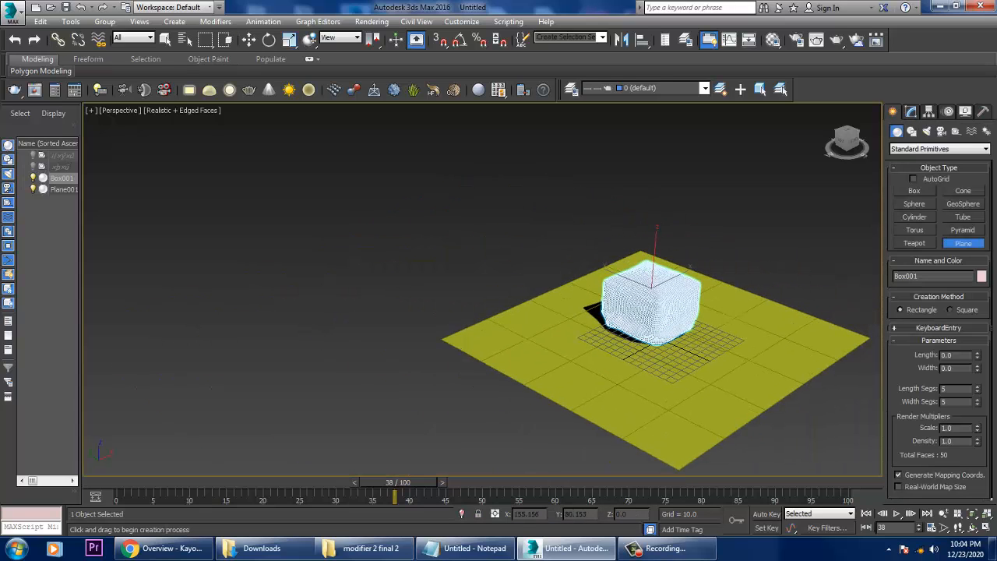
key(w)
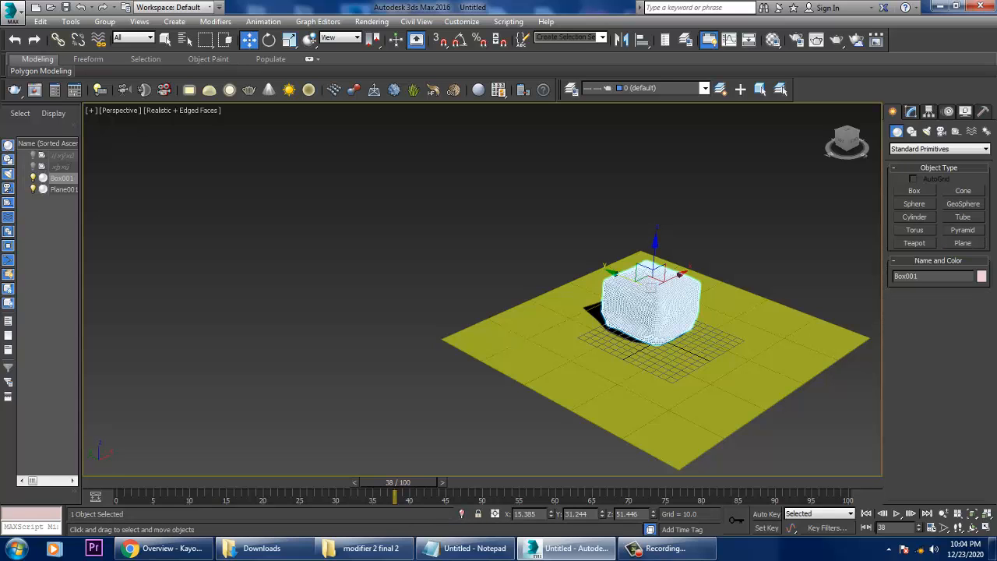
drag(615, 271, 538, 227)
scroll(678, 327, up, 4)
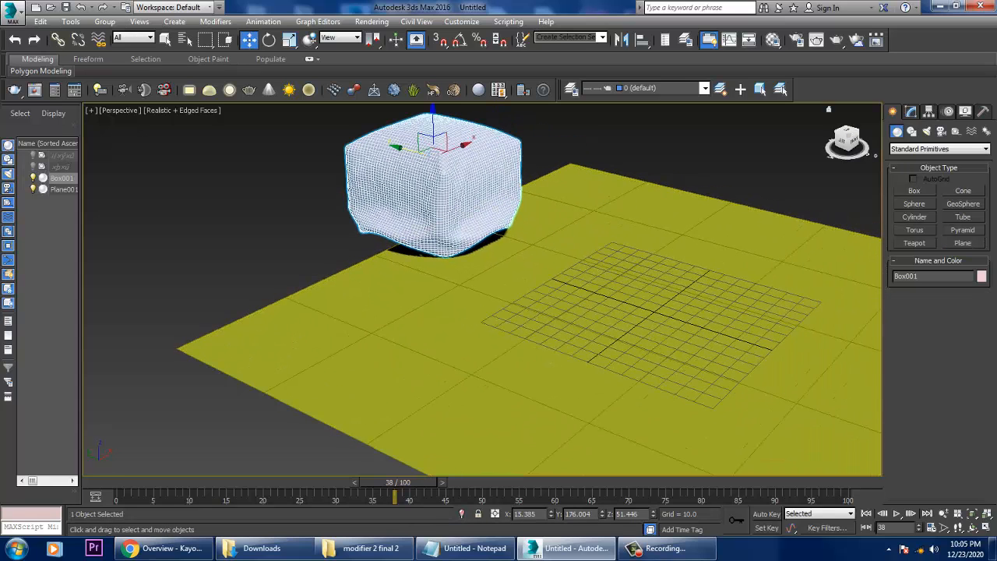
- Create a wide, flat ChamferBox from the Extended Primitives on the cleared area of the ground plane
click(941, 148)
click(940, 148)
click(940, 148)
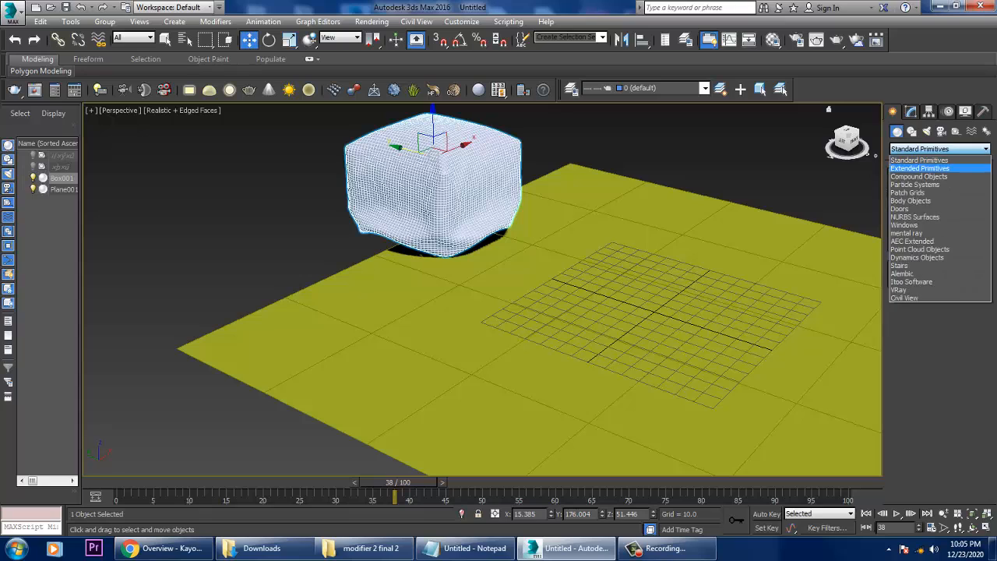
click(920, 168)
click(914, 203)
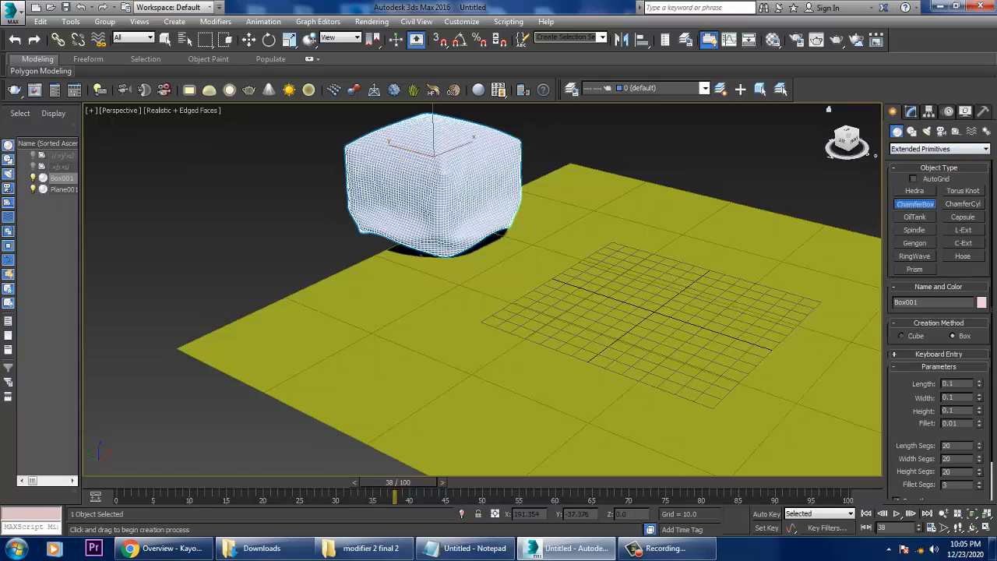
middle_drag(545, 327, 477, 320)
drag(547, 232, 764, 452)
click(764, 421)
click(762, 401)
key(w)
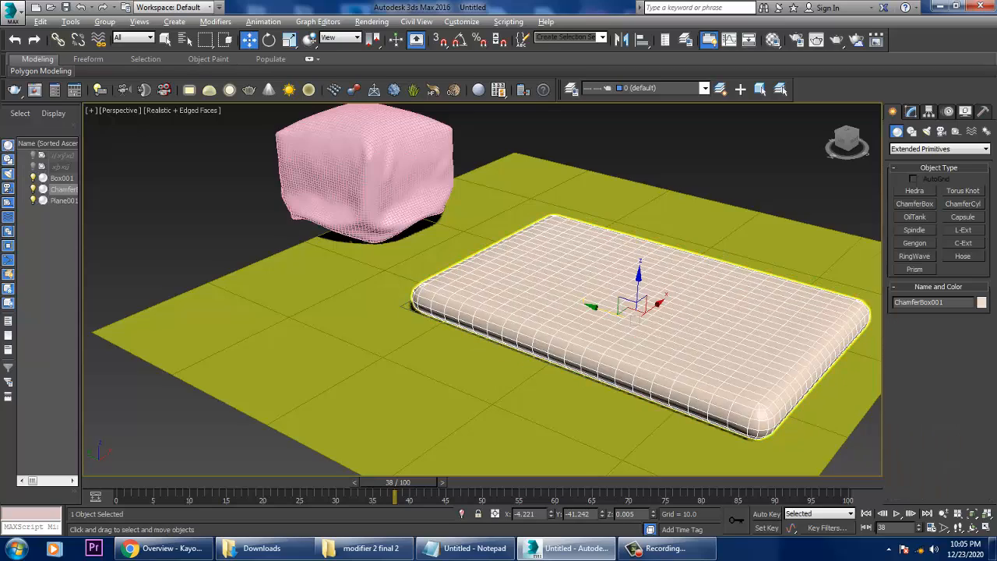
- Clone the flat chamfer box upward so the copy sits on top of the original
alt+middle_drag(701, 374, 779, 354)
shift+drag(602, 268, 604, 246)
key(Return)
- Scale the copied chamfer box to about 23% along Y, stretch it taller, and move it to the base's end at about Y 29
key(r)
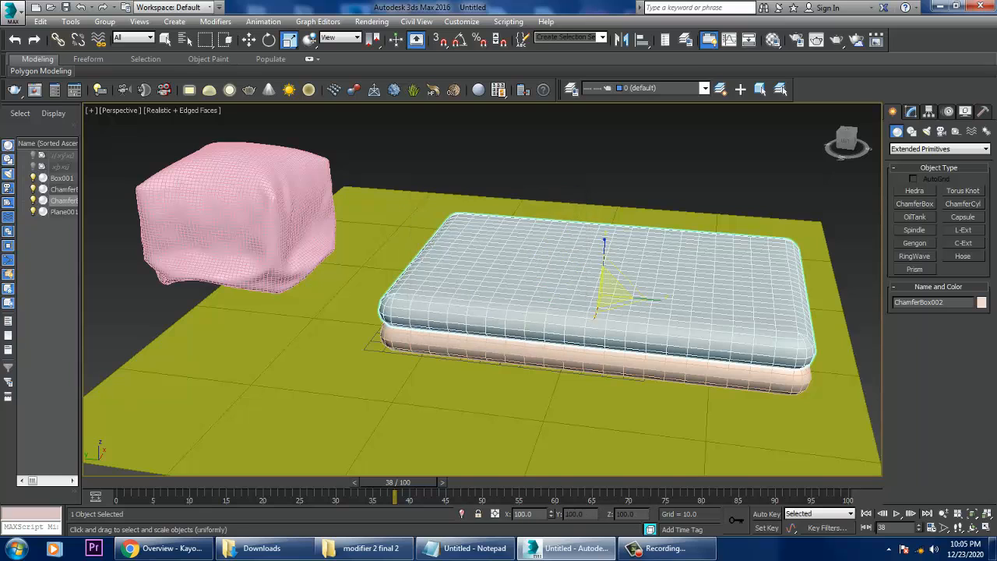
drag(651, 298, 610, 295)
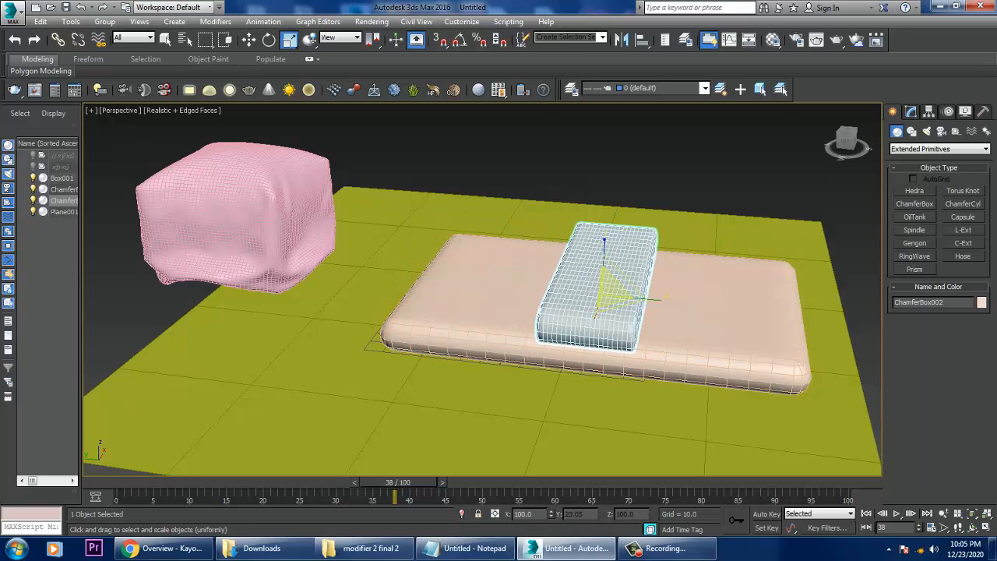
drag(604, 246, 606, 113)
key(w)
drag(558, 290, 428, 278)
alt+middle_drag(428, 279, 376, 282)
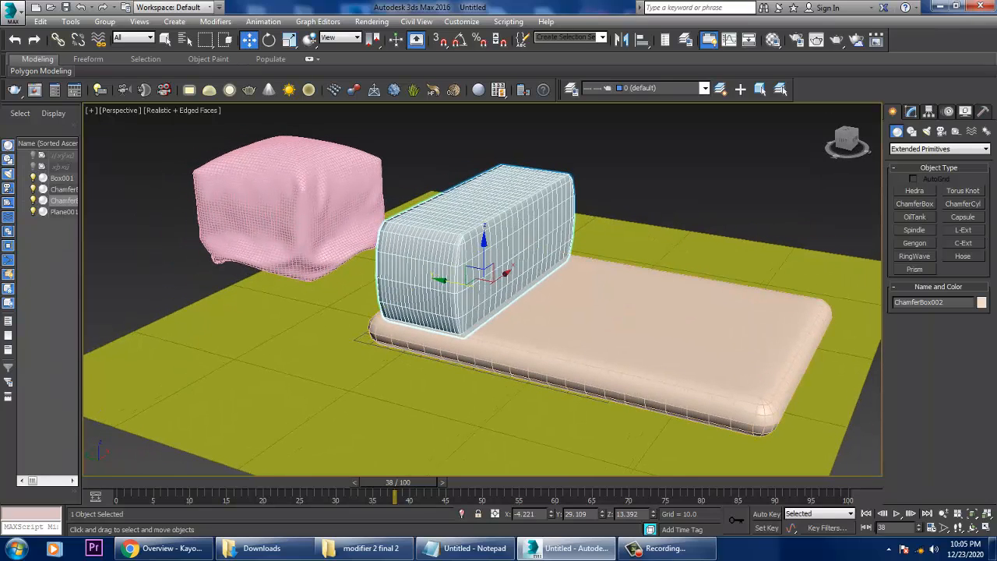
- Draw a plane about 309 by 355 in the Top view, covering both chamfer boxes, and return to the full Perspective view
click(938, 149)
click(927, 160)
click(963, 243)
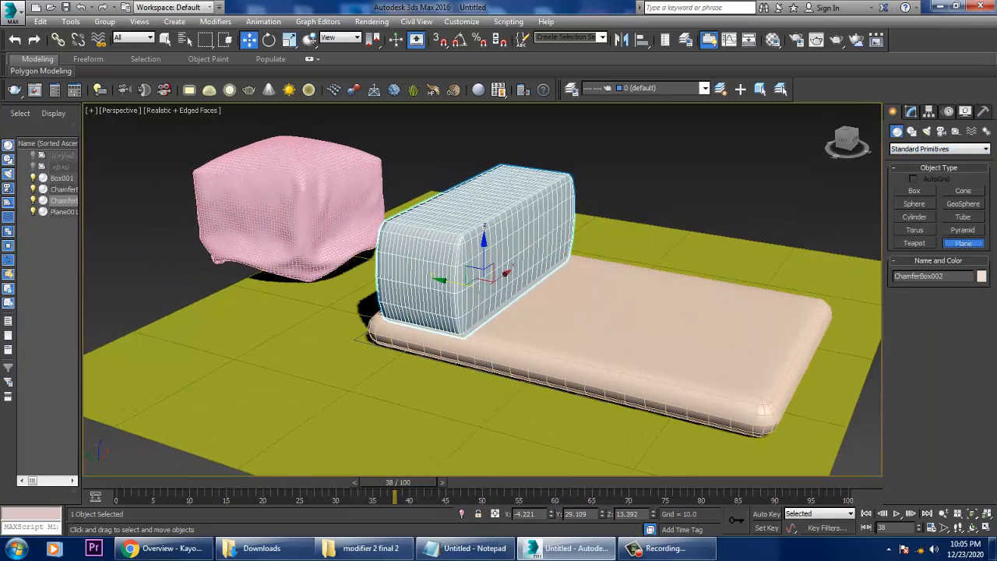
key(alt+w)
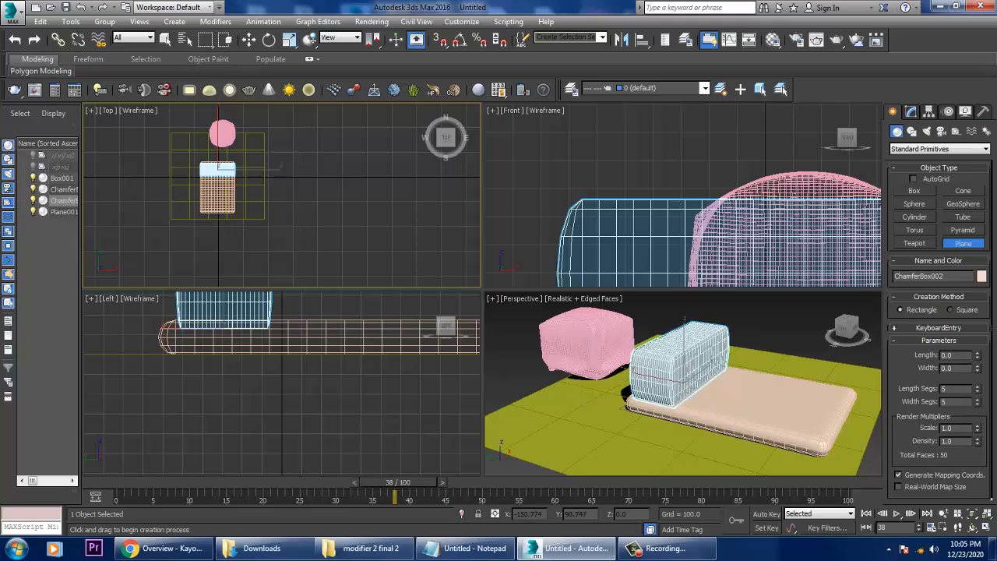
drag(181, 154, 269, 232)
right_click(561, 350)
key(alt+w)
middle_drag(561, 351, 526, 360)
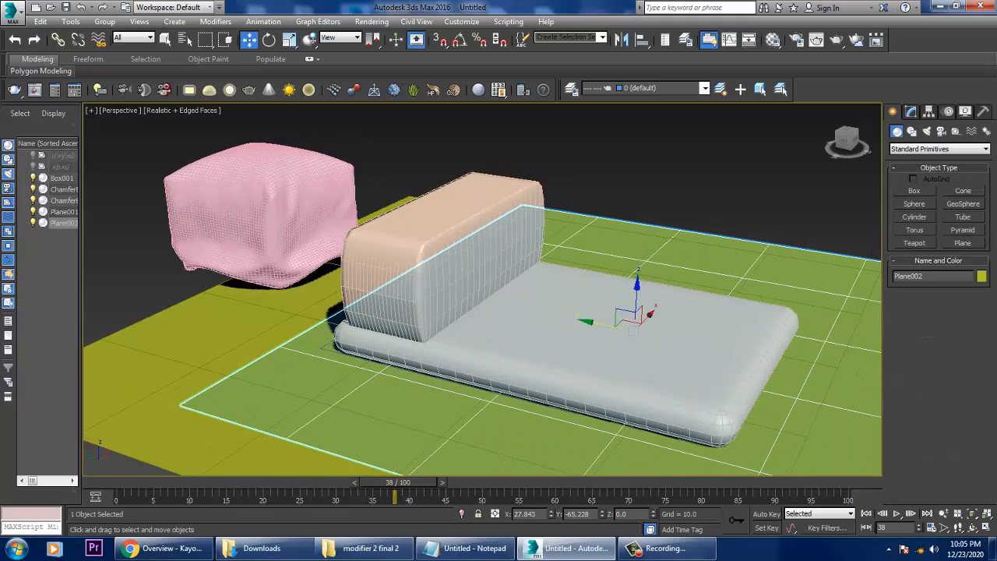
- Raise Plane002 to about Z 86 above the chamfer boxes and scale it down uniformly
drag(637, 287, 638, 129)
scroll(639, 156, down, 3)
alt+middle_drag(624, 179, 643, 214)
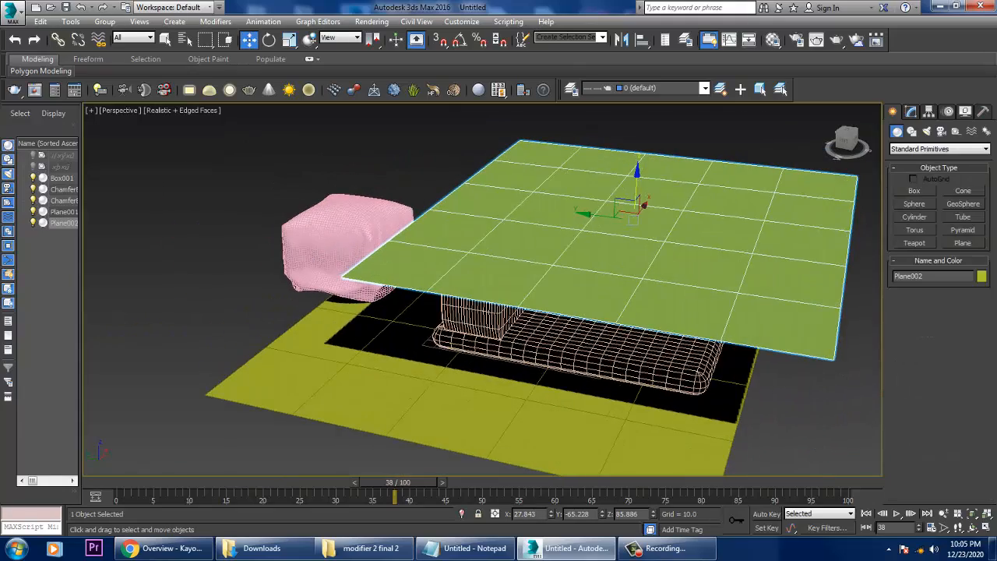
key(r)
drag(639, 215, 640, 252)
key(w)
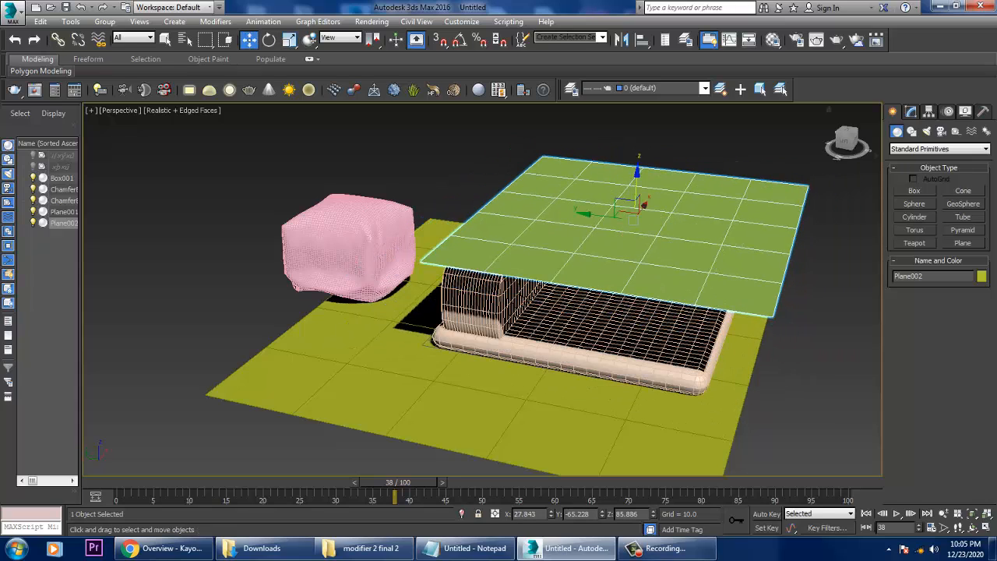
- Set Plane002's length and width segments to 60 and shift it along Y to about -21
click(911, 111)
double_click(945, 294)
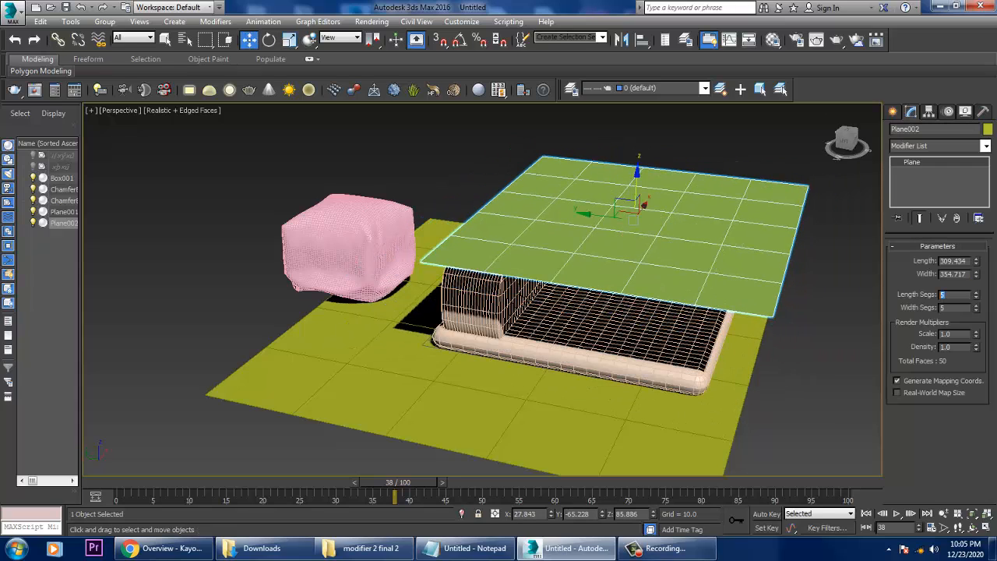
key(Tab)
text(60)
key(Return)
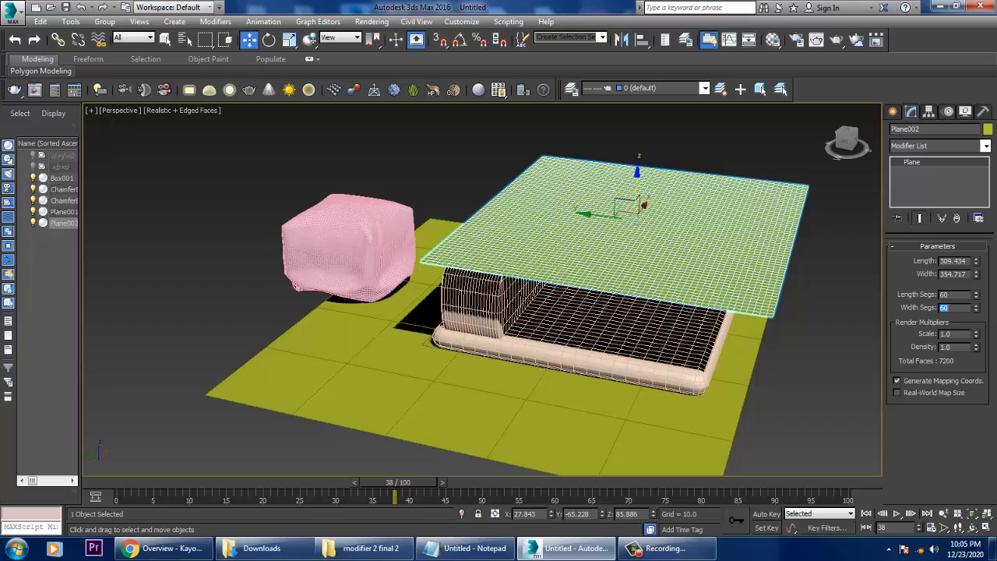
drag(593, 214, 536, 208)
alt+middle_drag(536, 226, 504, 210)
- Apply the Cloth modifier to Plane002
click(986, 146)
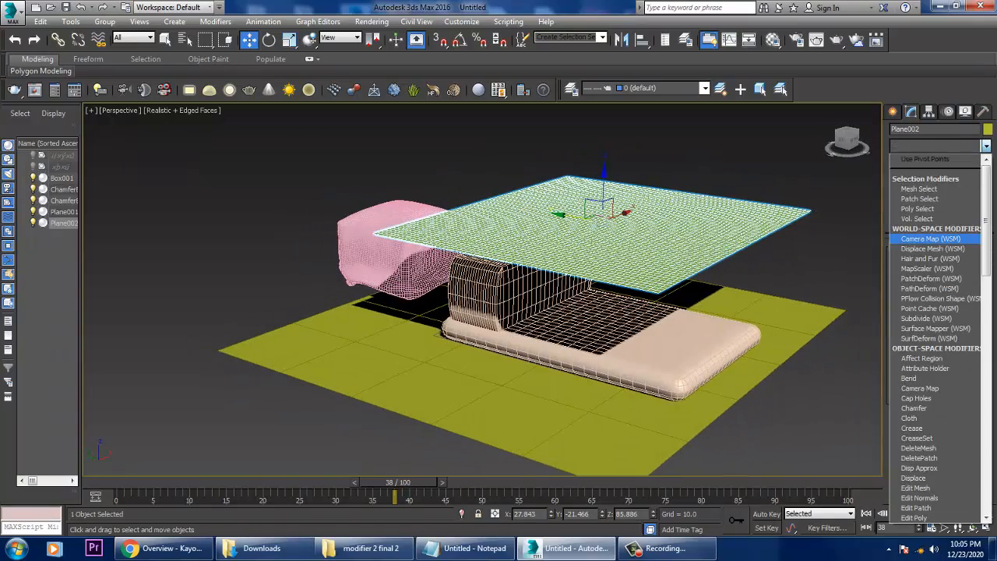
text(cl)
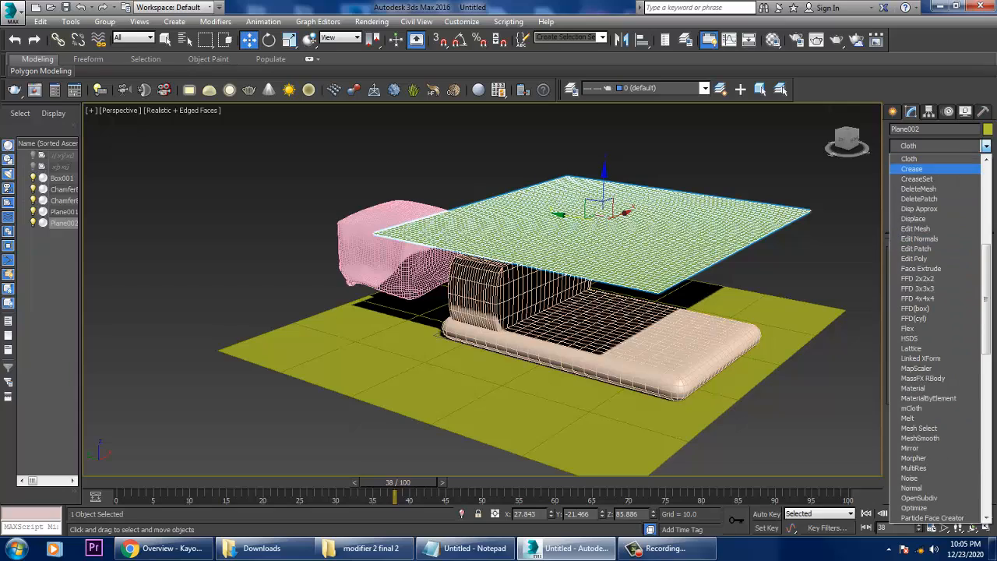
click(919, 159)
alt+middle_drag(577, 264, 610, 259)
scroll(545, 273, up, 3)
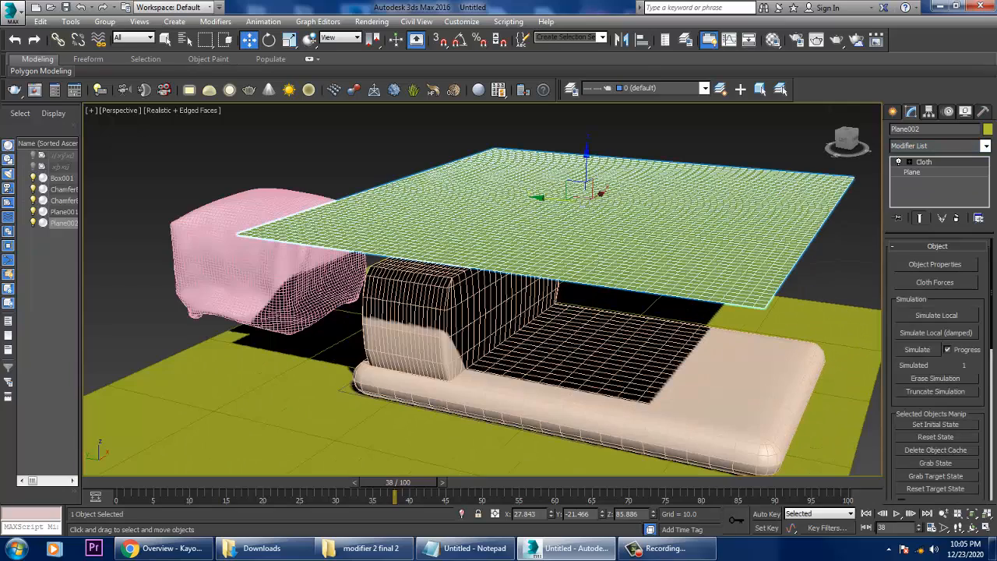
- Define Plane002 as Cloth with the Satin preset in the cloth object properties
click(935, 264)
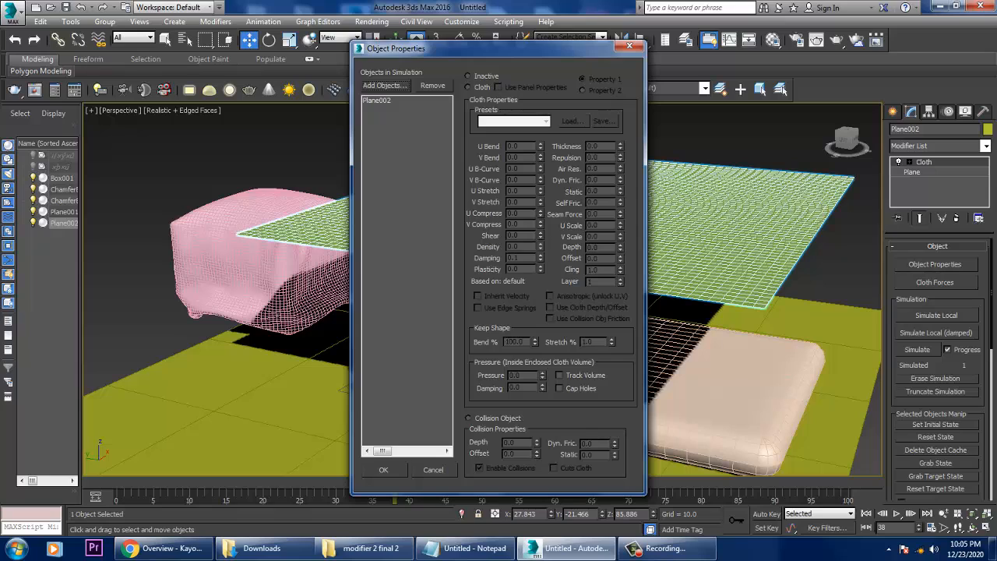
click(377, 100)
click(469, 88)
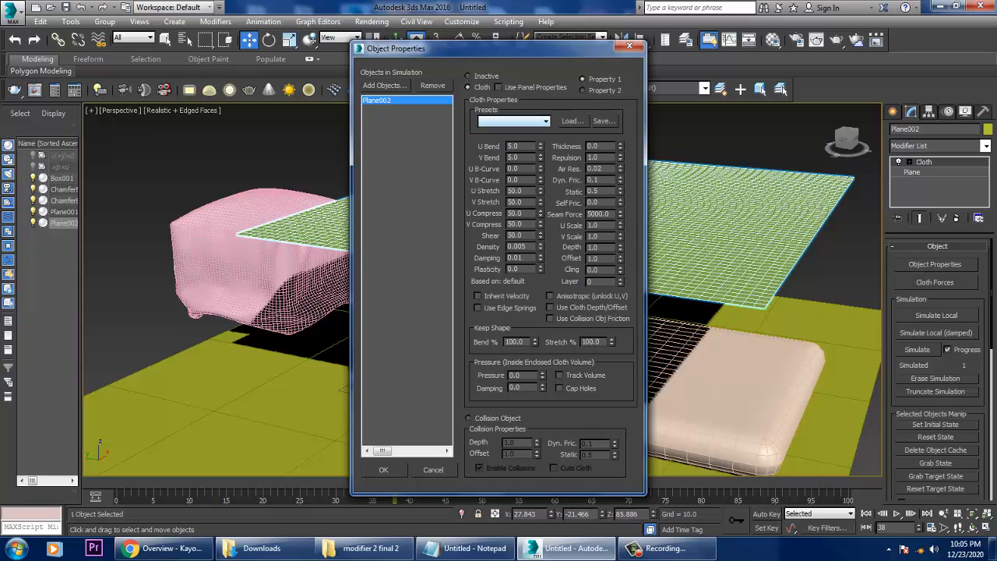
click(514, 121)
click(503, 206)
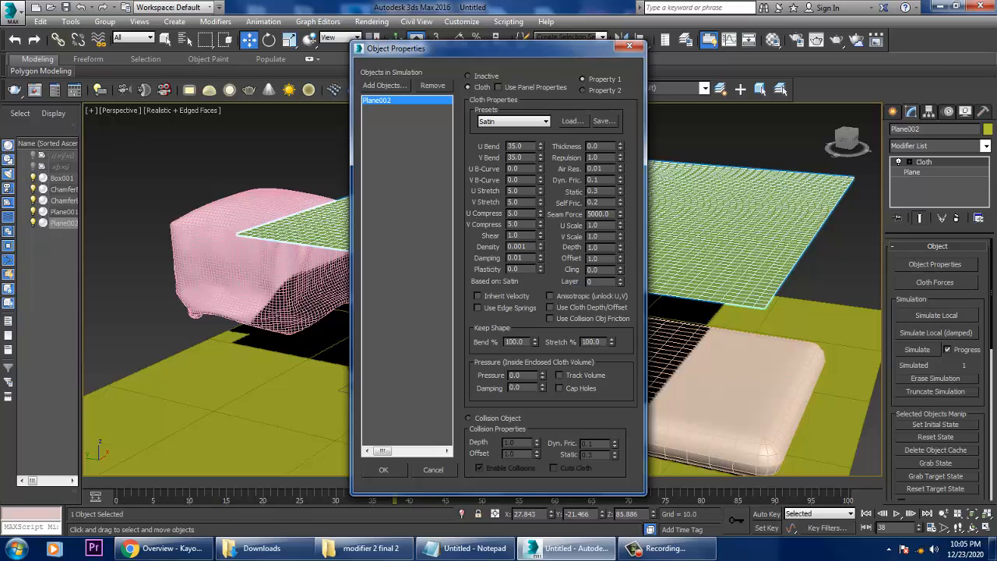
- Add ChamferBox001, ChamferBox002 and Plane001 to the cloth simulation, leaving out Box001
click(384, 86)
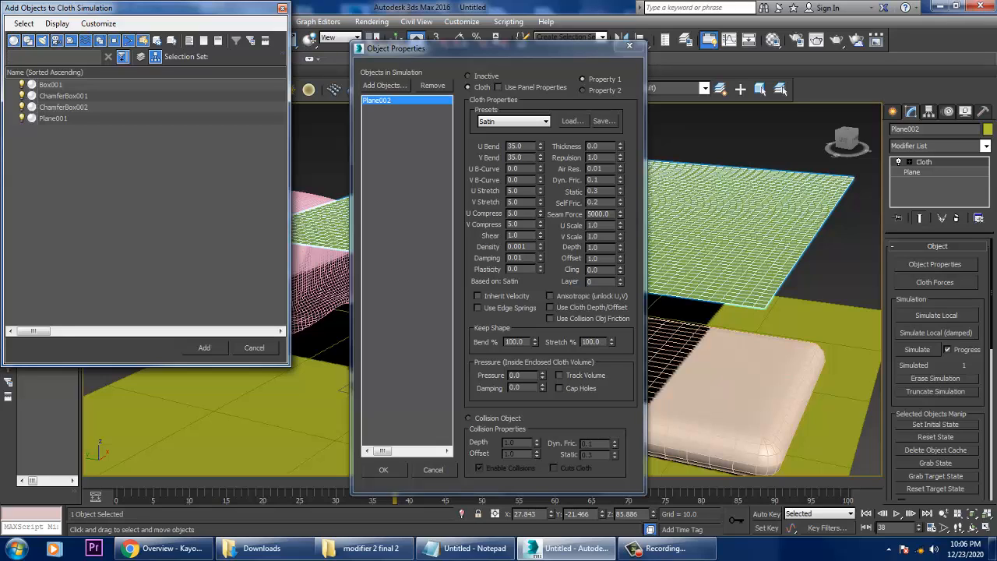
click(64, 96)
ctrl+click(64, 108)
ctrl+click(51, 85)
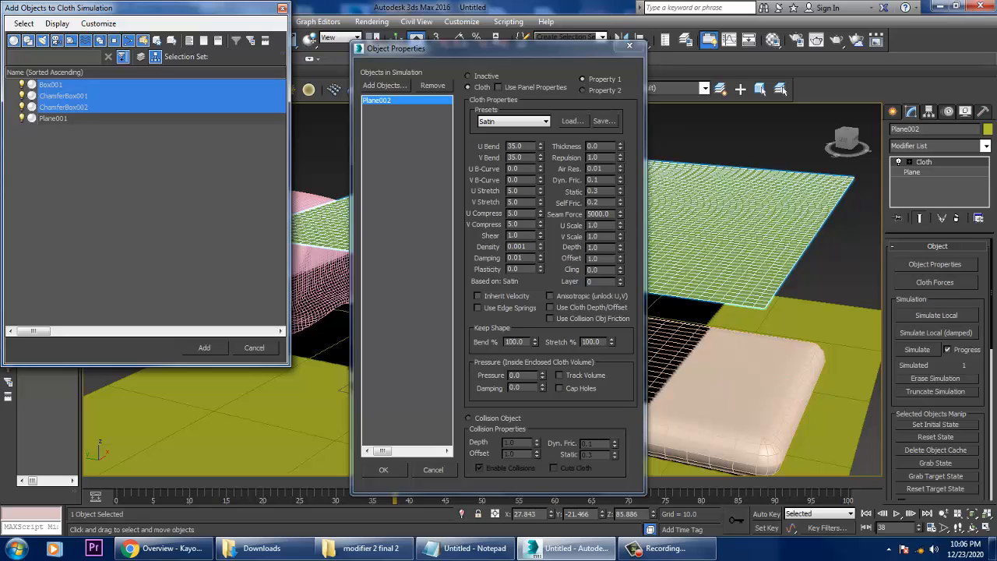
click(64, 96)
ctrl+click(64, 108)
shift+click(54, 119)
ctrl+click(64, 96)
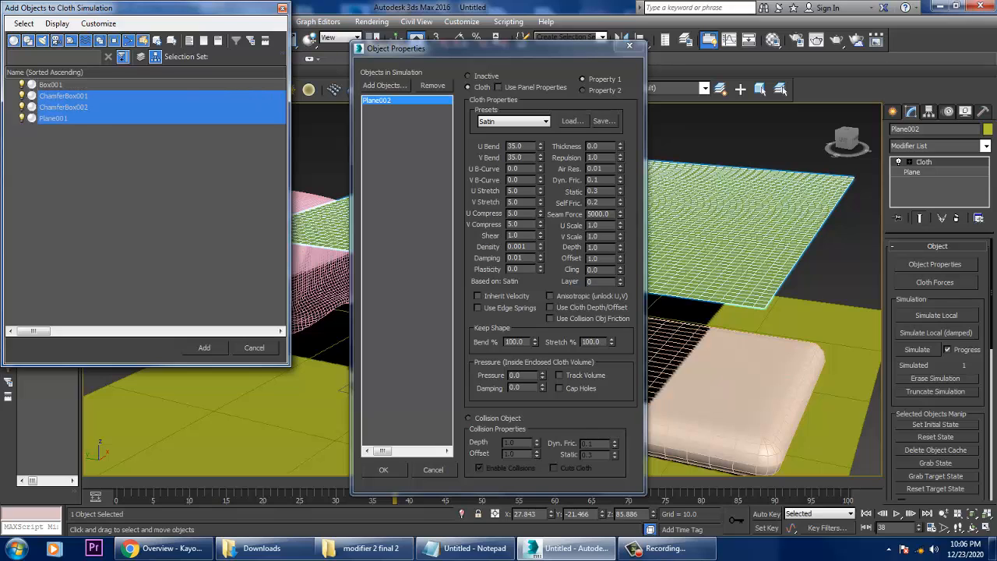
click(204, 348)
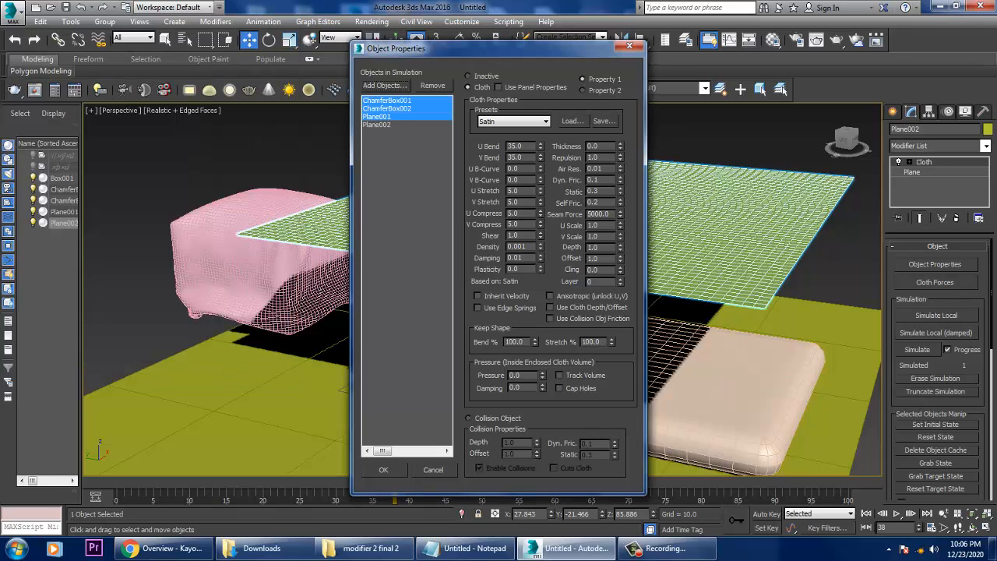
- Try to make the added objects Collision Objects with dynamic and static friction of 1, and set Plane002 back to Cloth
click(469, 419)
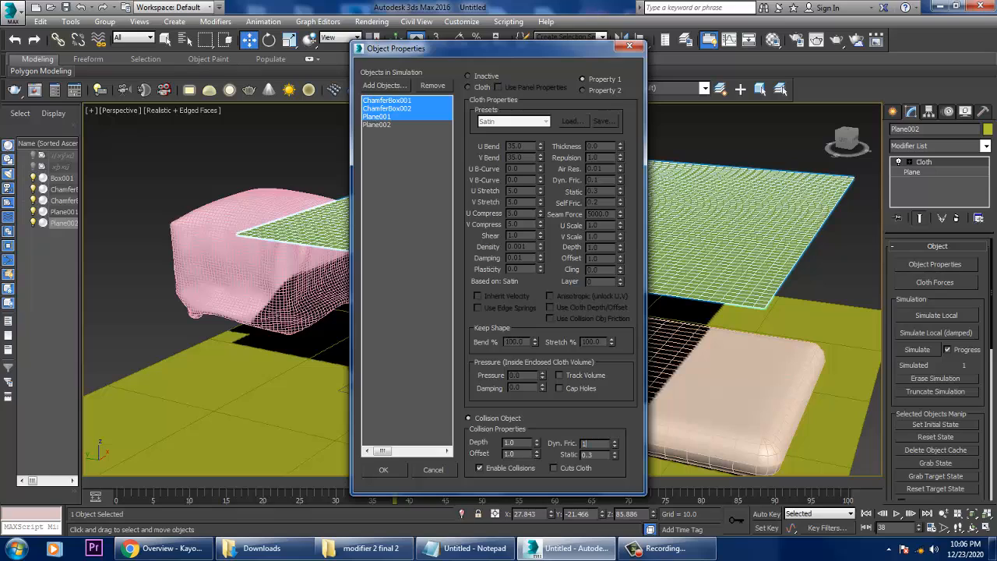
click(377, 124)
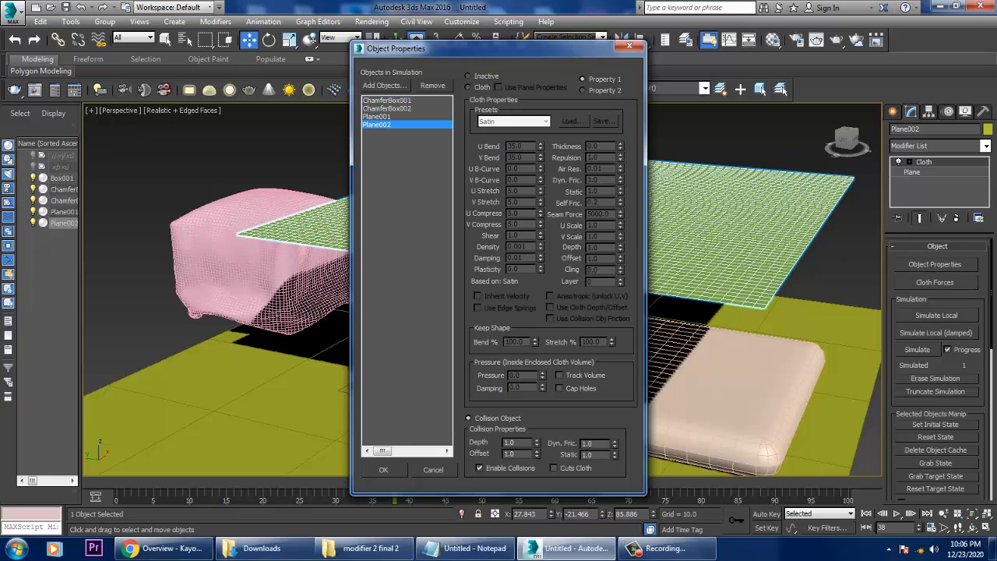
click(468, 87)
- Make ChamferBox001, ChamferBox002 and Plane001 Collision Objects with dynamic and static friction of 1
click(387, 101)
ctrl+click(387, 109)
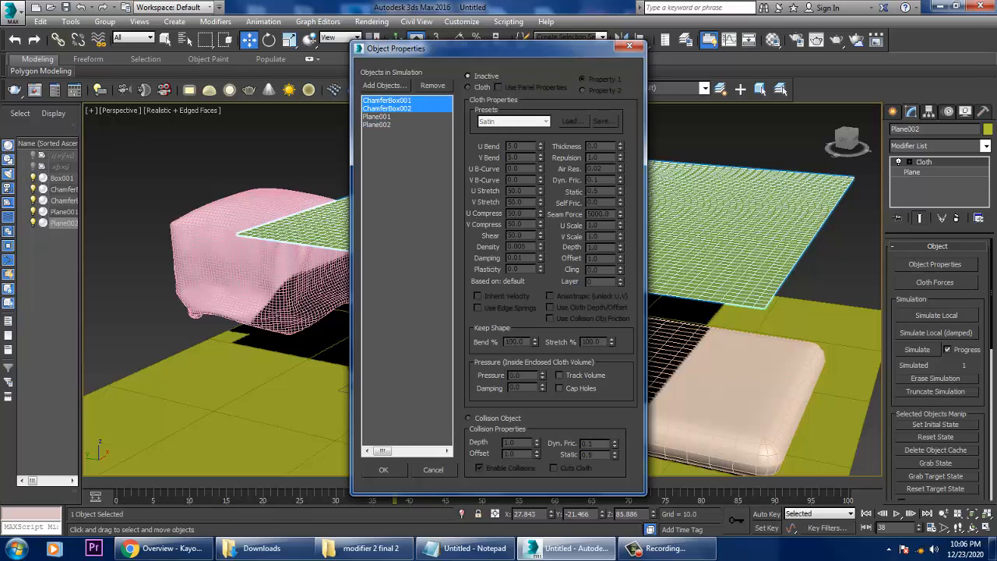
ctrl+click(377, 117)
click(469, 419)
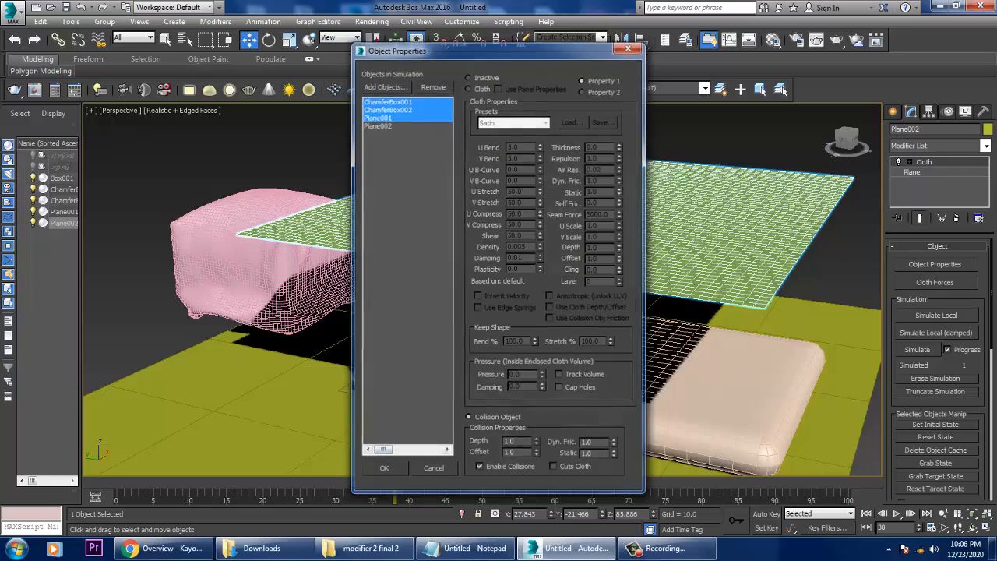
- Accept the cloth object properties and run the local simulation until Plane002 drapes over the chamfer boxes
click(384, 469)
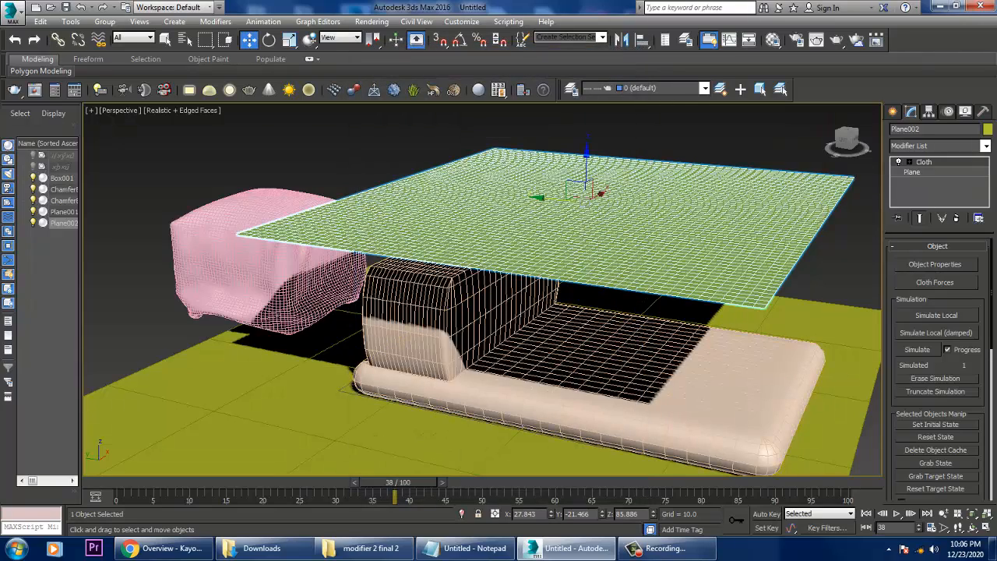
click(936, 315)
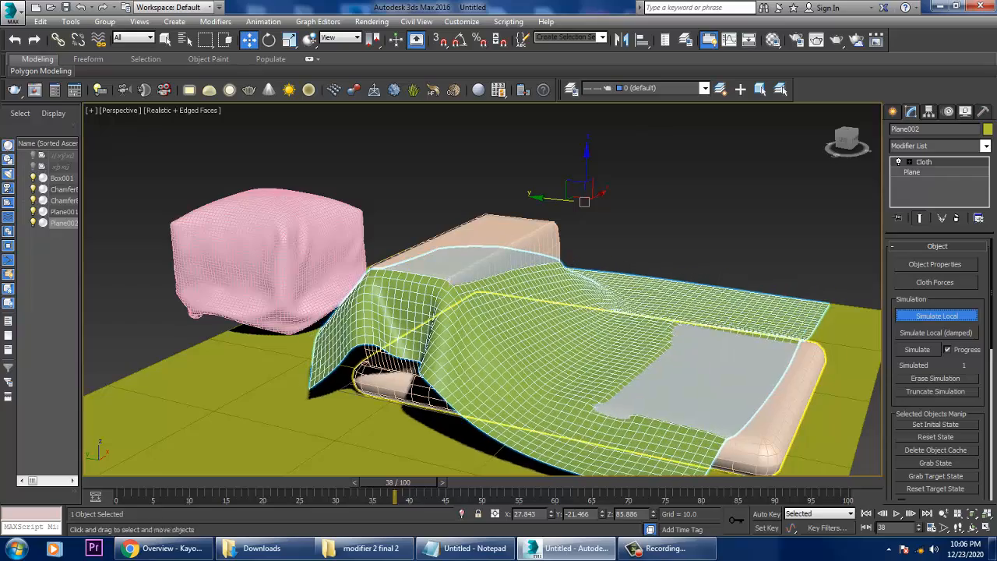
alt+middle_drag(701, 354, 748, 357)
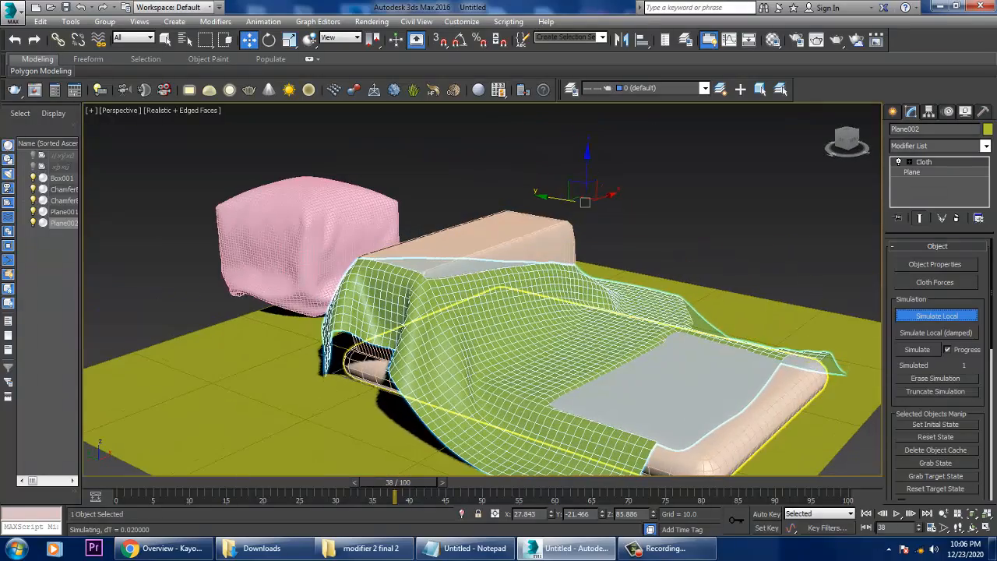
key(Escape)
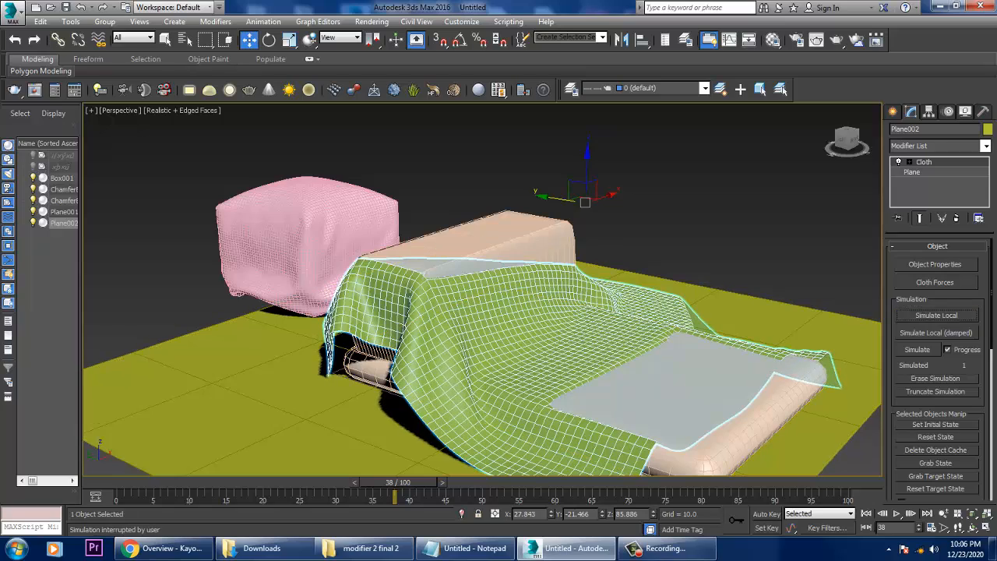
- Return to frame 0 and delete ChamferBox002, the raised box standing on the flat chamfer box
drag(398, 482, 124, 482)
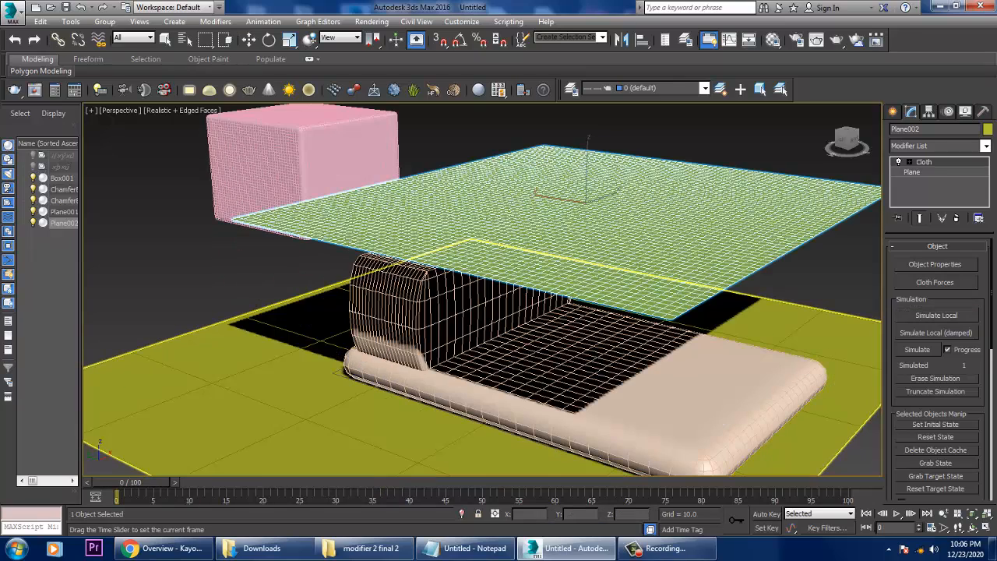
key(w)
alt+middle_drag(467, 335, 478, 343)
click(476, 338)
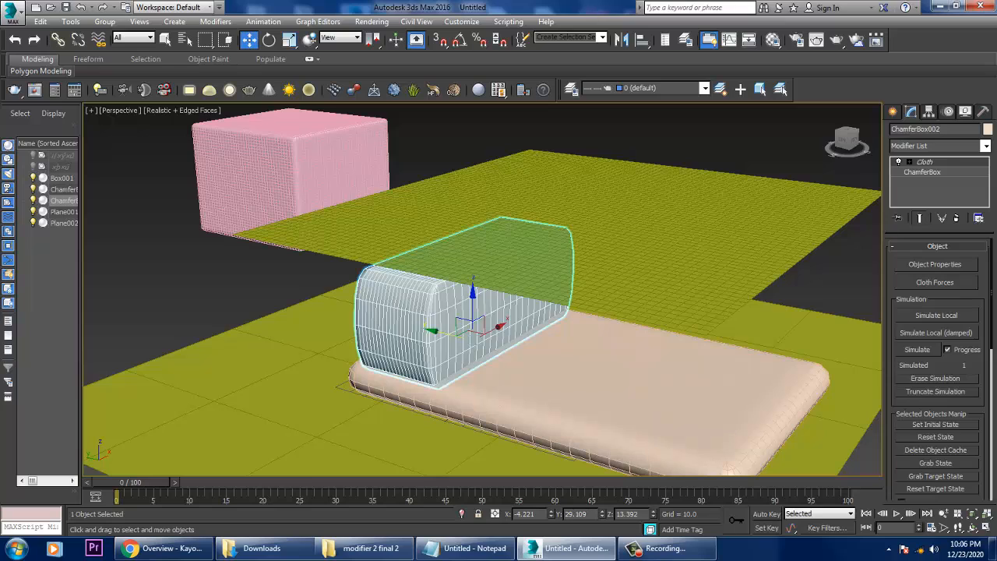
key(Delete)
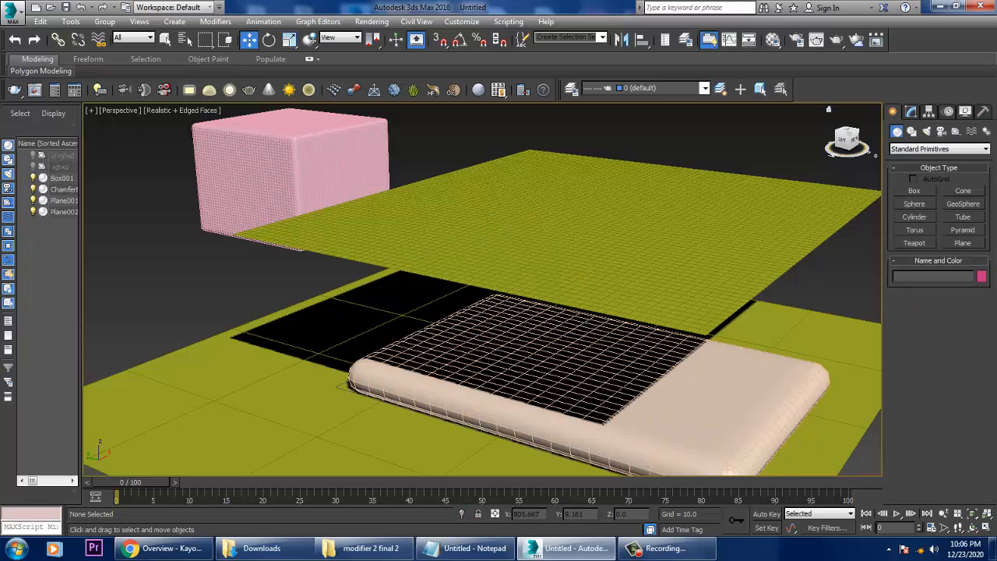
- Create a chamfer box about 63 × 130 × 60 with a fillet of about 14 on top of the flat chamfer box, using AutoGrid
click(939, 148)
click(939, 148)
click(939, 148)
click(921, 168)
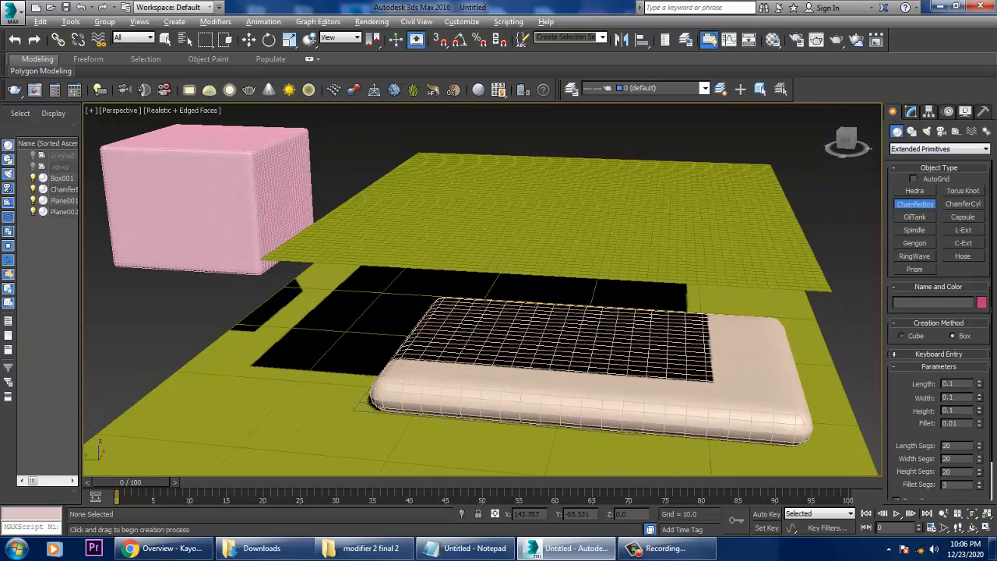
click(914, 203)
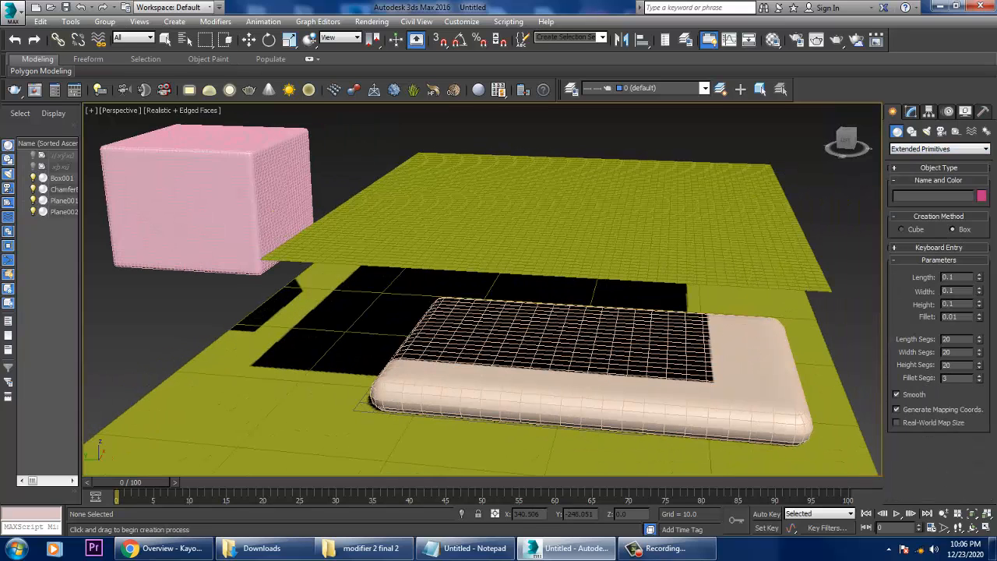
click(914, 179)
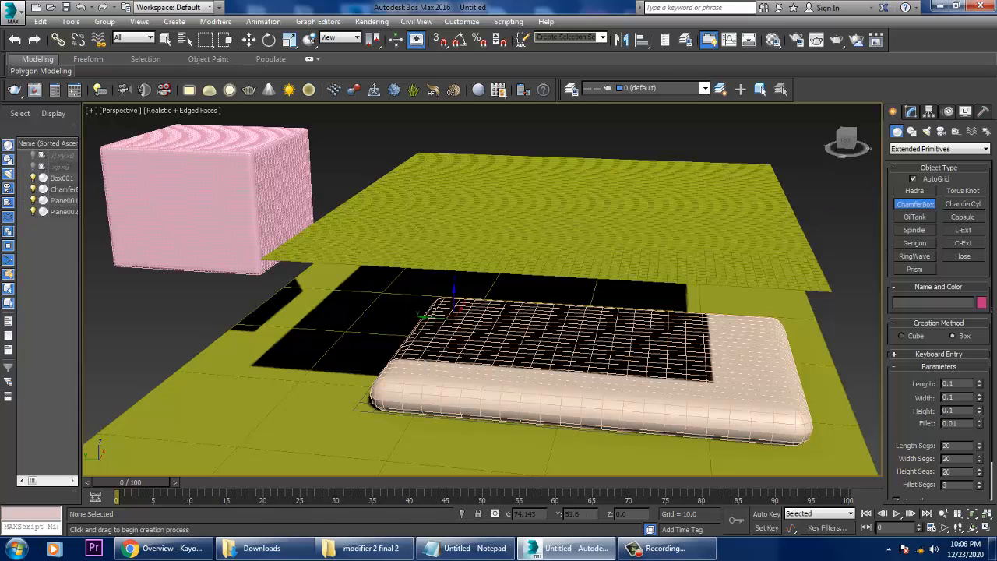
drag(446, 301, 517, 397)
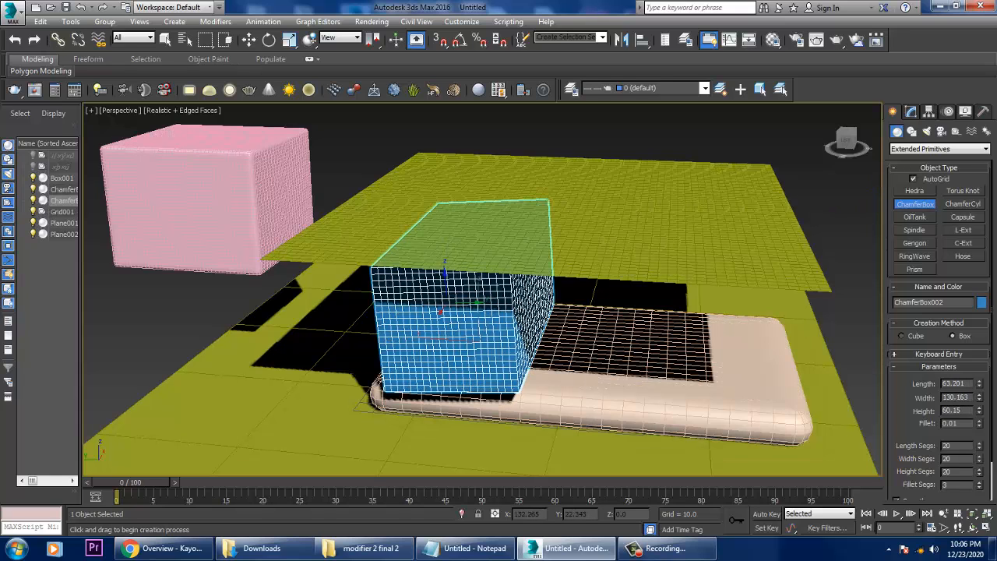
click(514, 276)
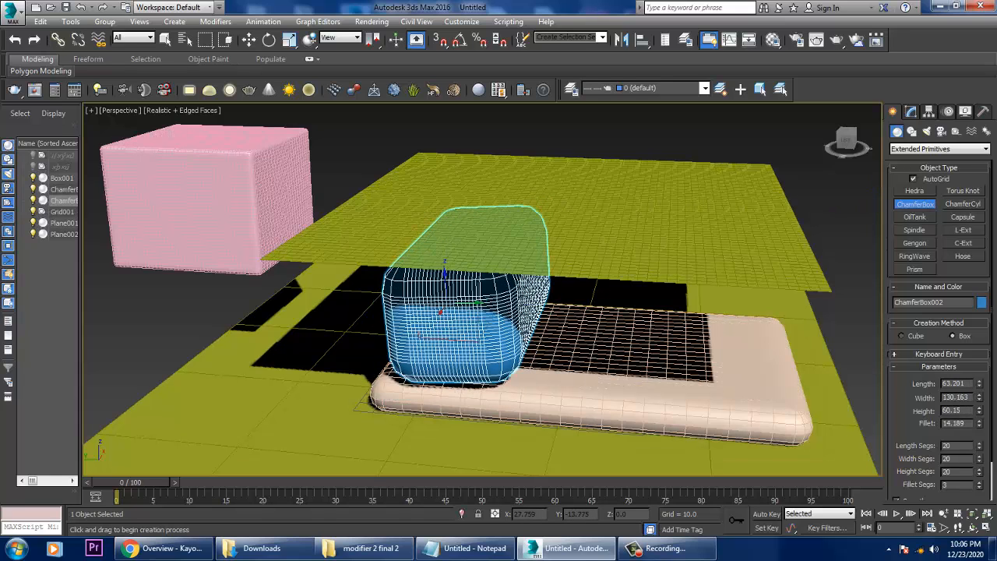
click(511, 258)
right_click(511, 257)
alt+middle_drag(460, 311, 507, 298)
key(e)
drag(509, 304, 515, 309)
key(w)
alt+middle_drag(515, 310, 460, 332)
- Run the local cloth simulation for Plane002 with the new chamfer box in place
click(607, 249)
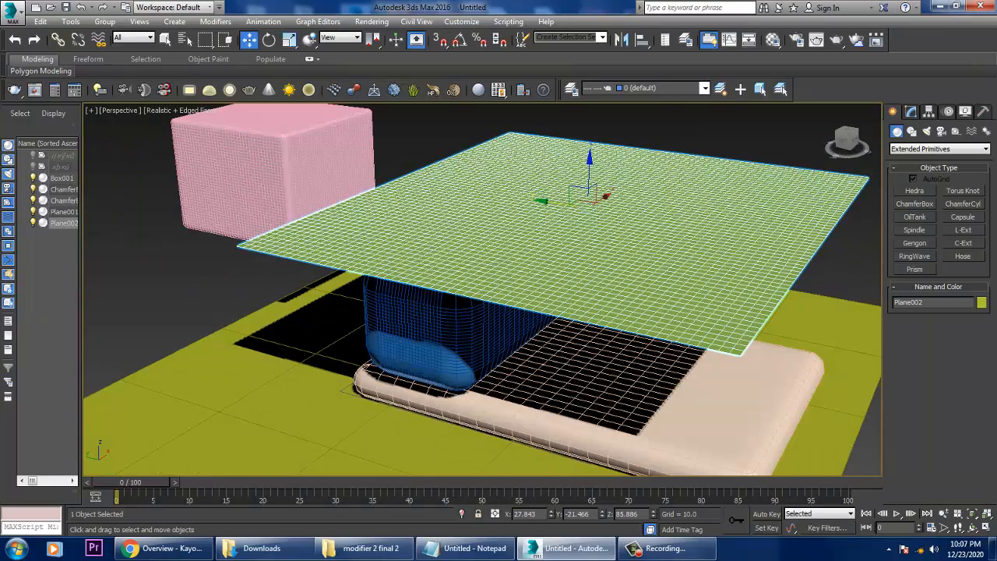
click(910, 112)
click(936, 315)
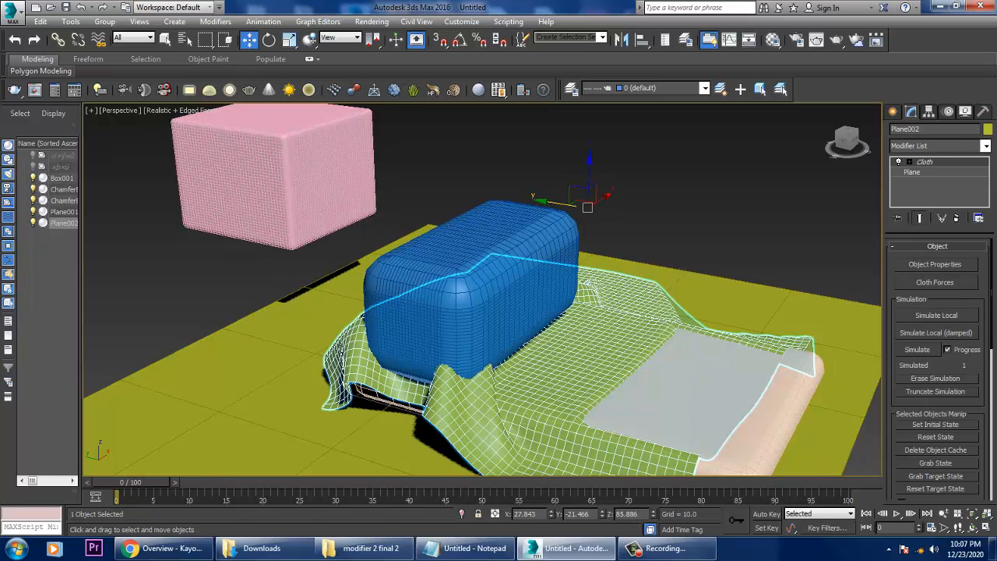
- Delete the simulated sheet Plane002 and the new blue chamfer box
key(Delete)
click(499, 288)
key(Delete)
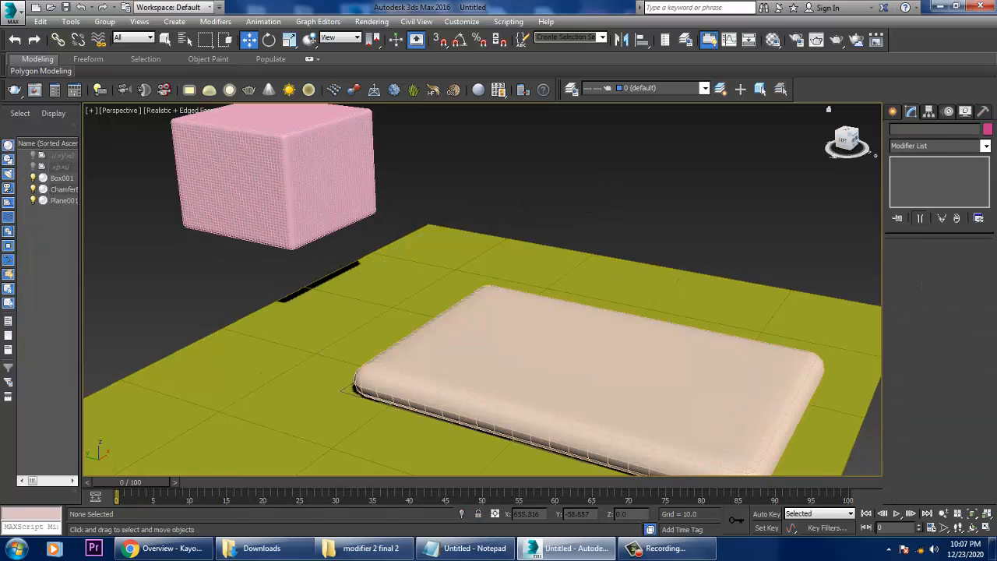
- Clone ChamferBox001 upward by about 12 units so the copy rests on the original
click(615, 374)
mouse_move(557, 379)
shift+mouse_down()
mouse_move(566, 380)
mouse_move(594, 331)
shift+mouse_up()
click(549, 327)
key(Return)
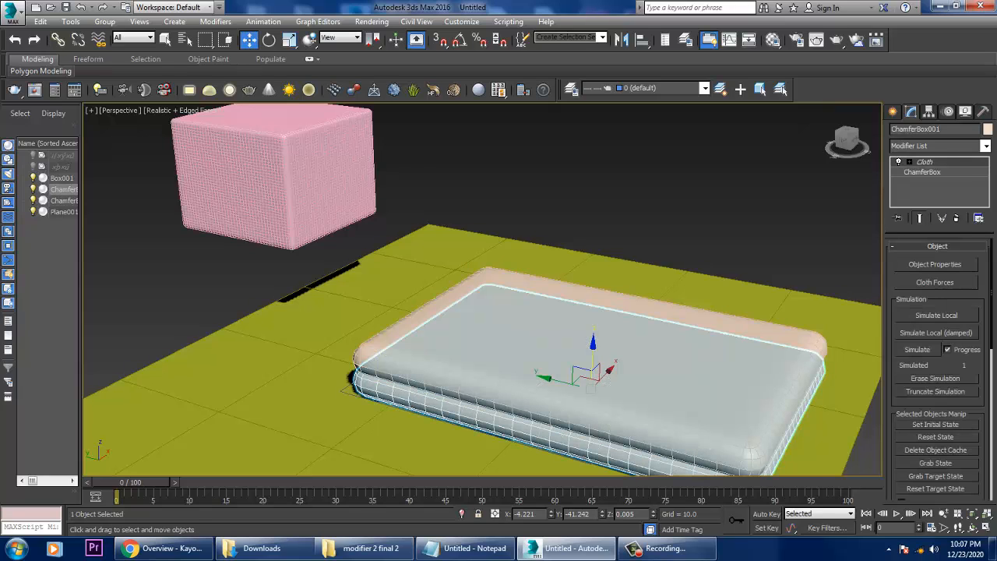
- Remove the existing Cloth modifiers from both chamfer boxes and the ground plane Plane001
click(957, 219)
click(848, 347)
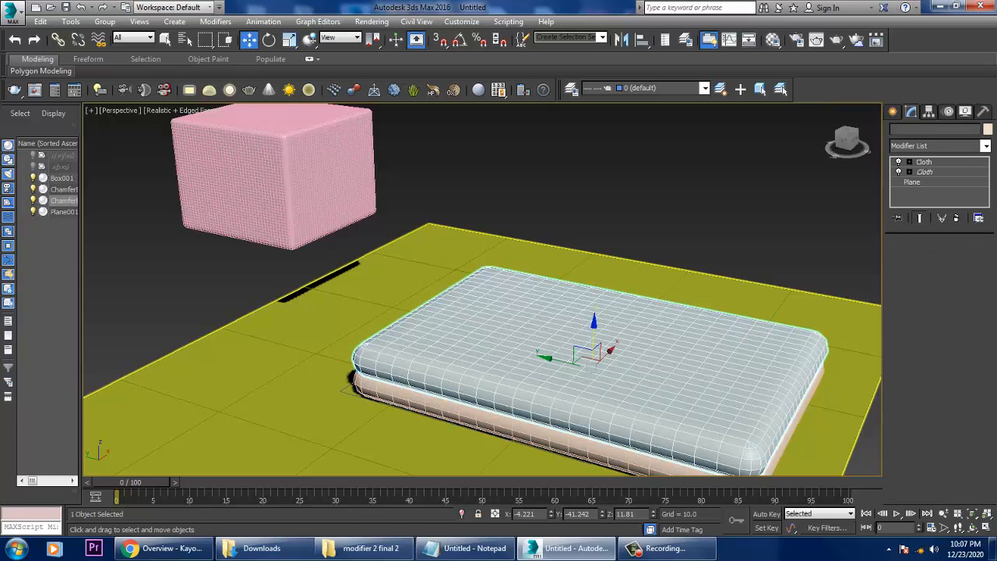
click(956, 218)
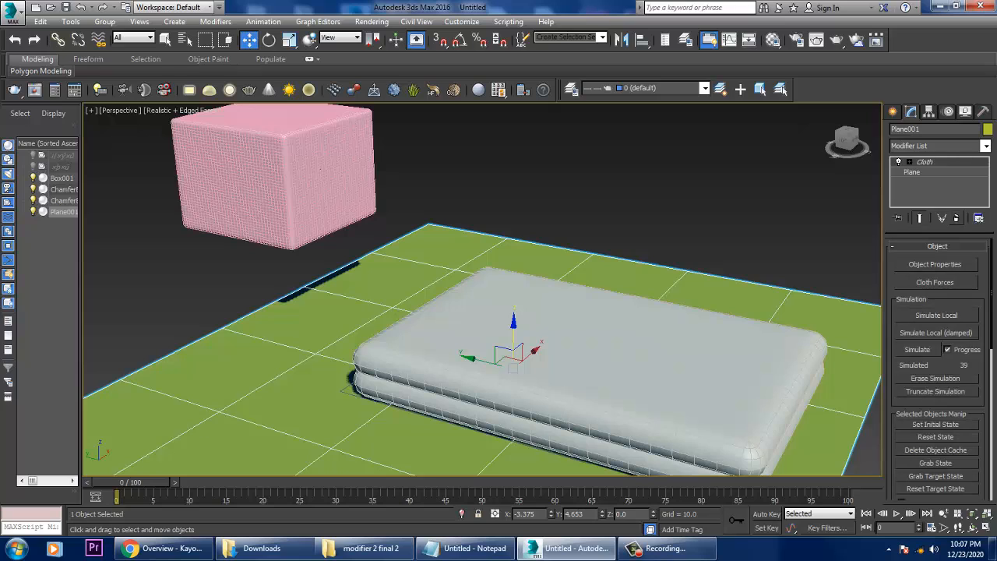
click(956, 219)
click(741, 356)
click(767, 211)
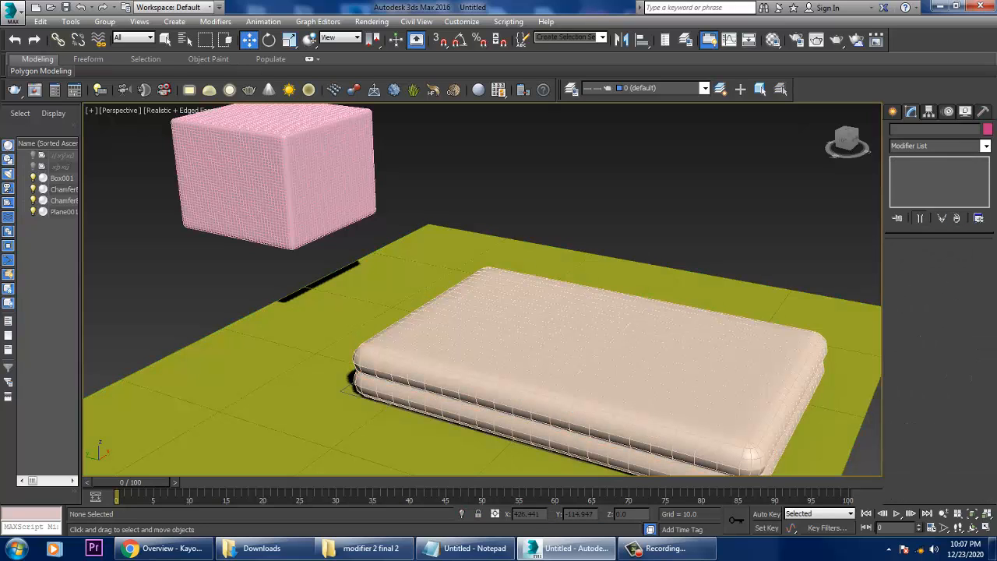
- Create a plane about 168 × 269 over the stacked chamfer boxes and raise it to a height of about 57
click(893, 111)
click(940, 149)
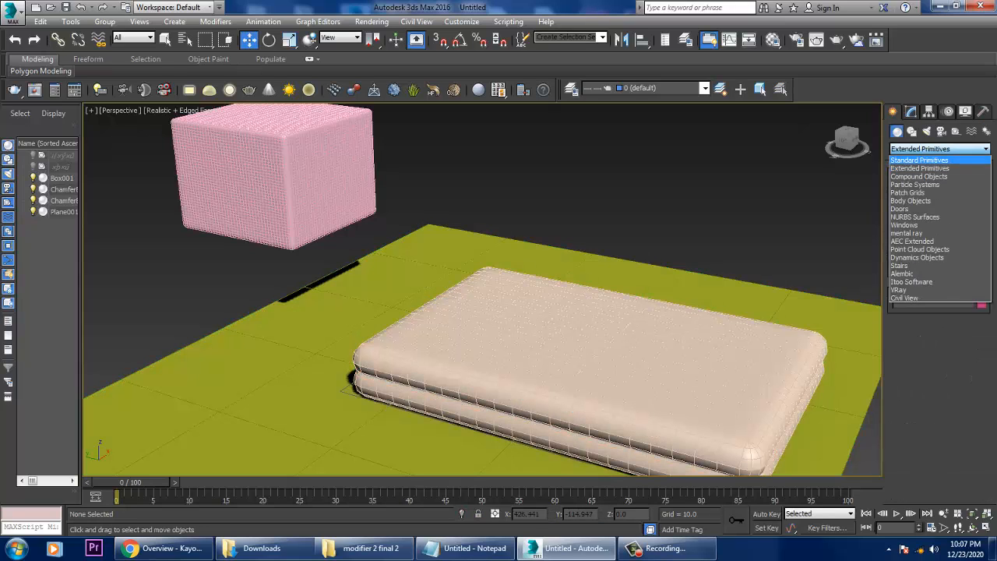
click(927, 159)
click(963, 243)
scroll(491, 257, down, 5)
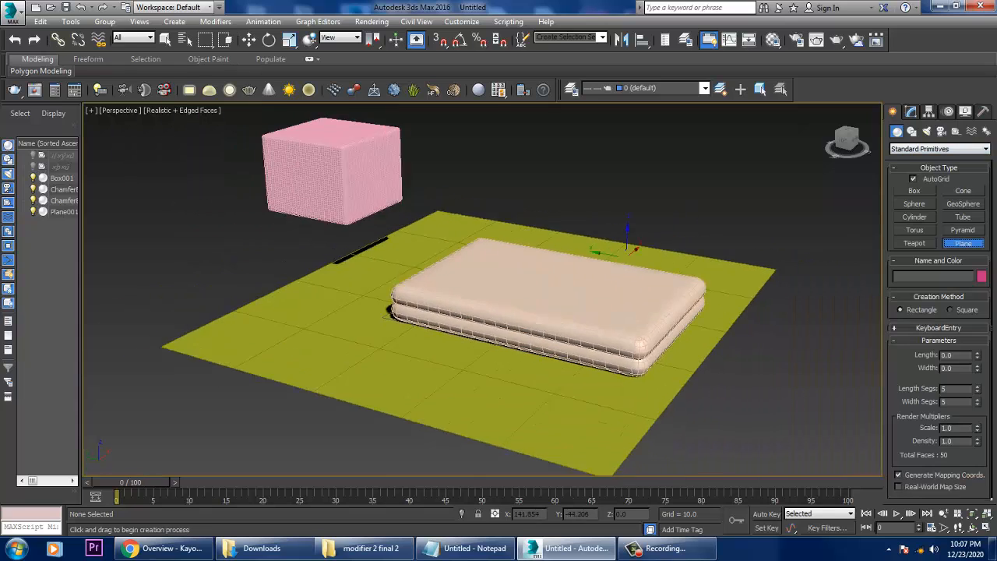
drag(491, 243, 571, 431)
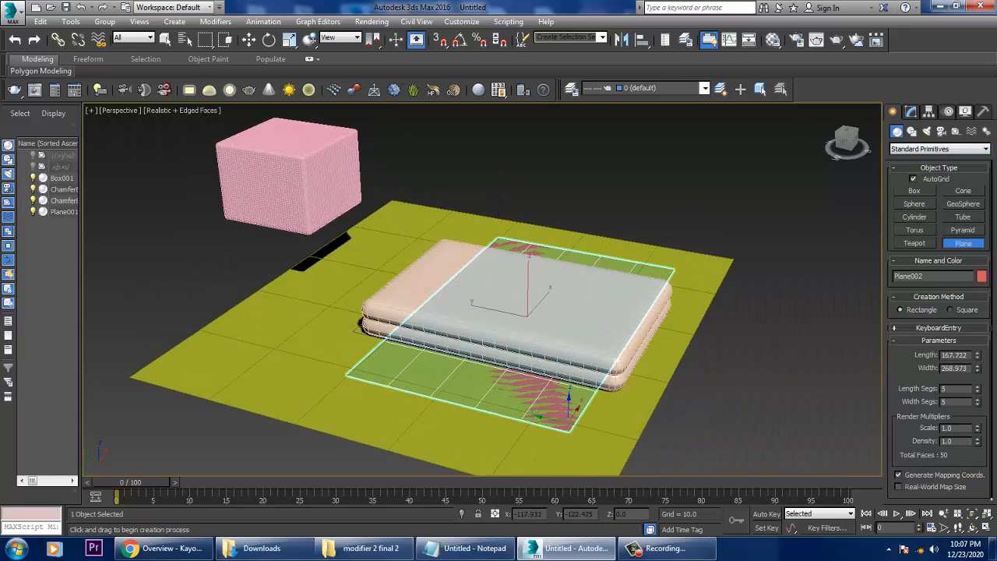
key(w)
drag(528, 281, 530, 214)
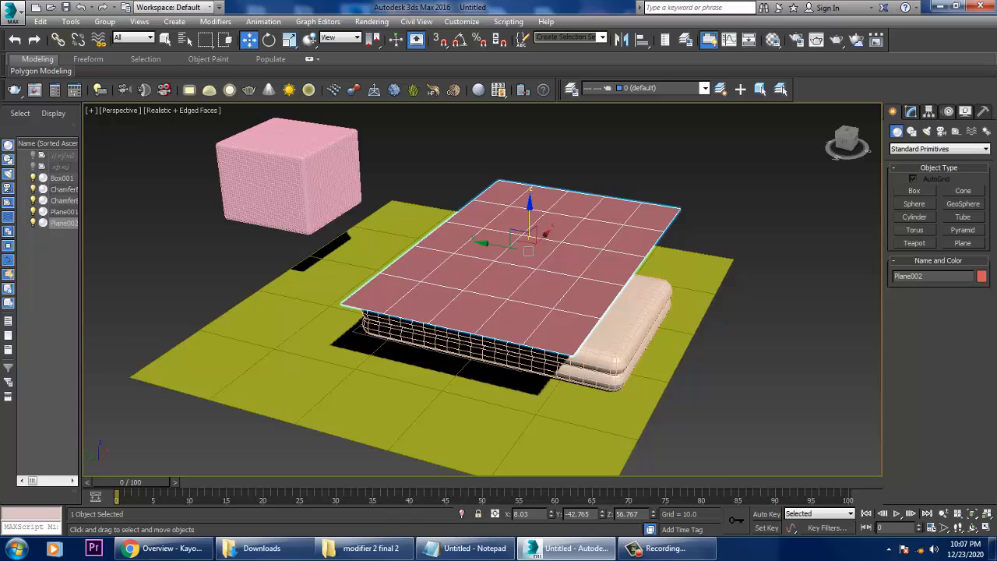
- Set the new plane's length and width segments to 100 each
click(911, 111)
text(1)
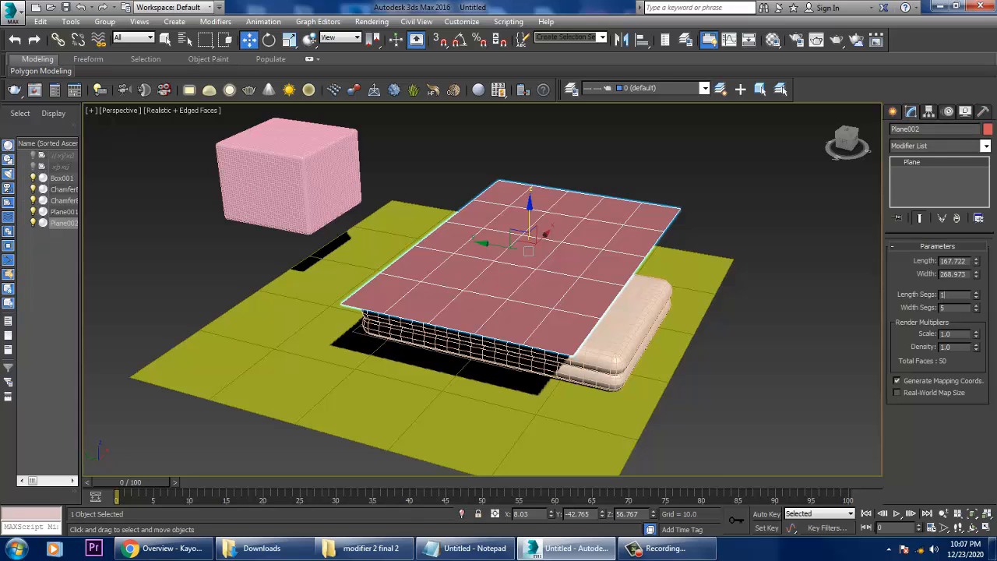
text(00)
key(Tab)
text(100)
key(Return)
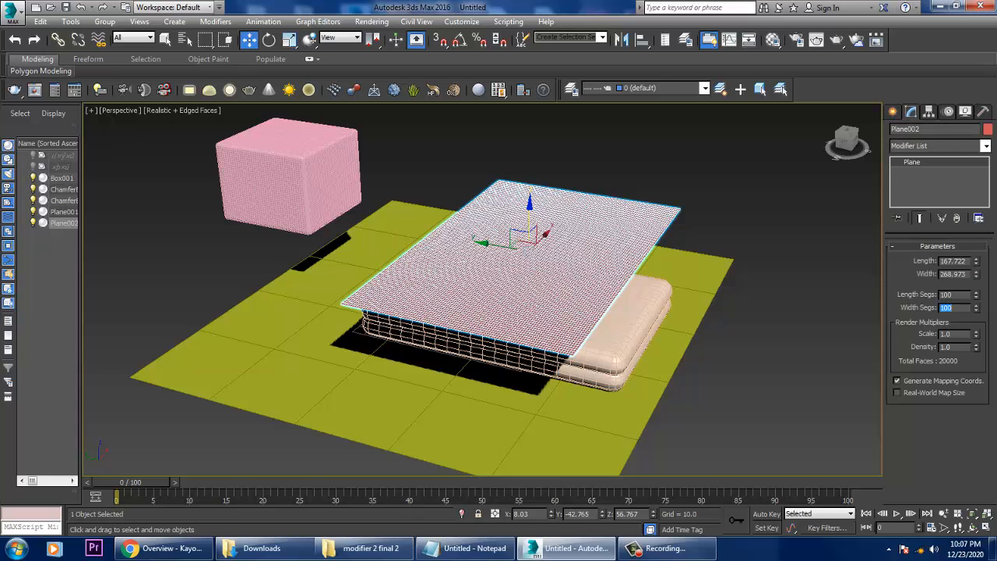
- Add a Cloth modifier to Plane002 and define it as Cloth with the Silk preset in the cloth object properties
click(940, 145)
text(cl)
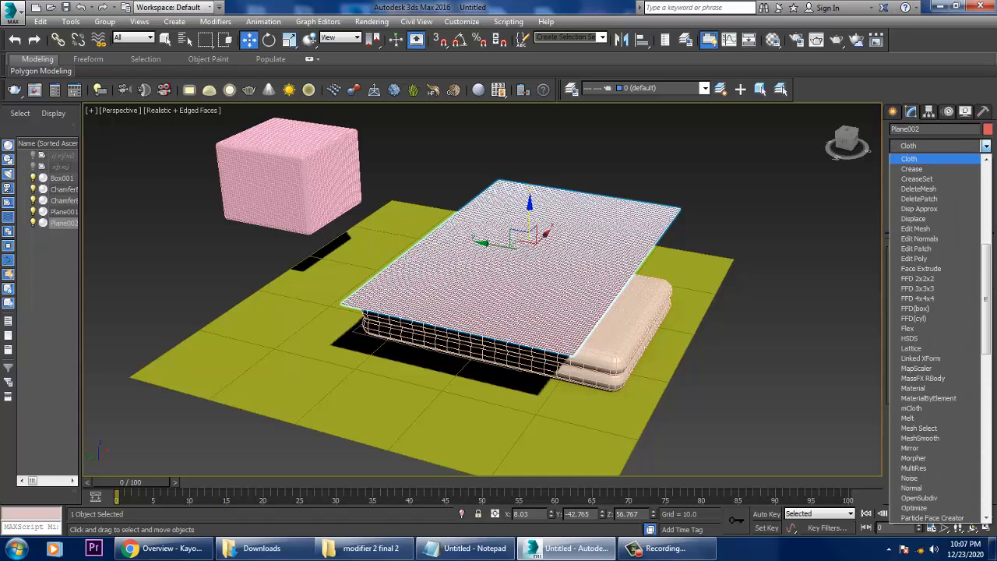
key(Return)
click(935, 264)
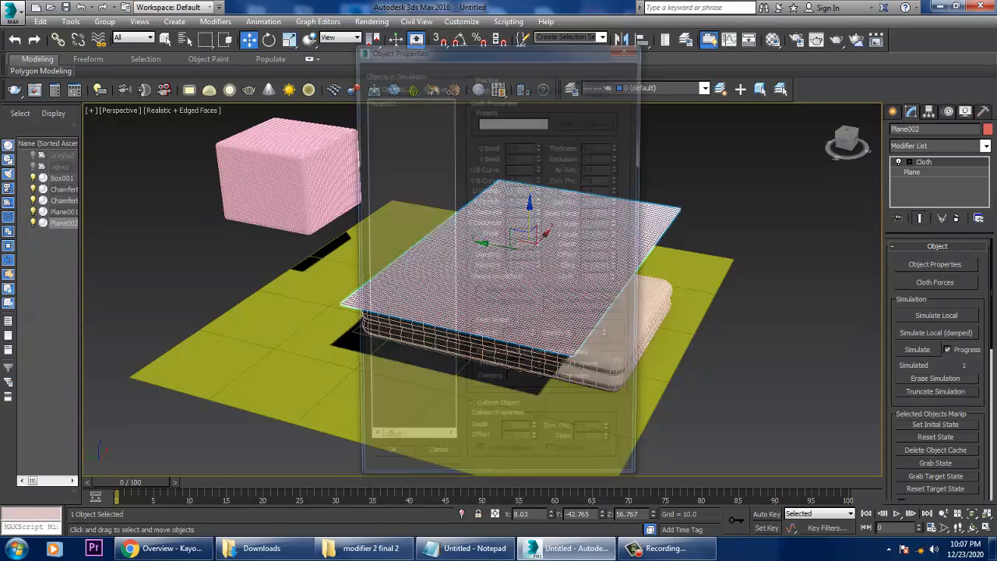
click(377, 100)
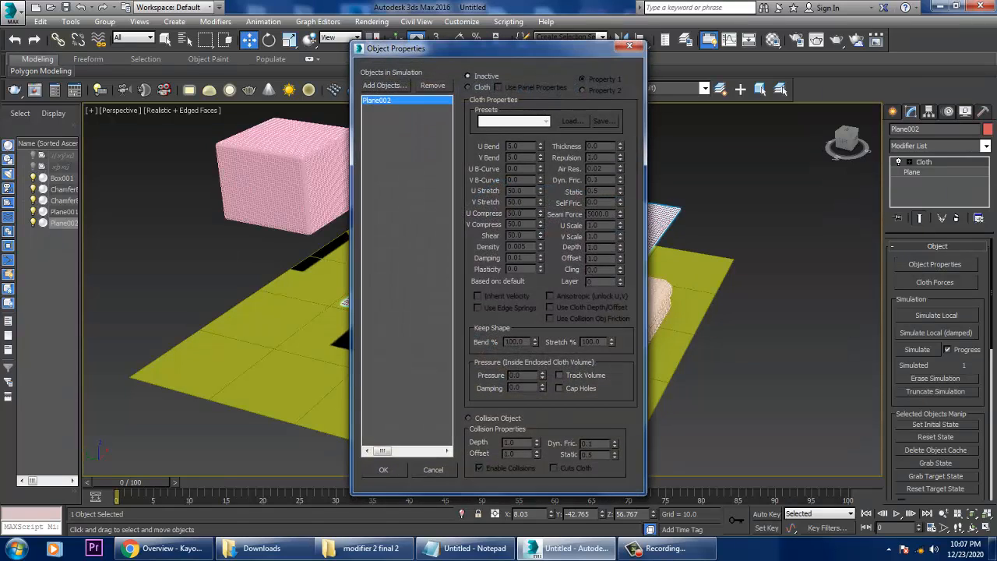
click(469, 86)
click(514, 121)
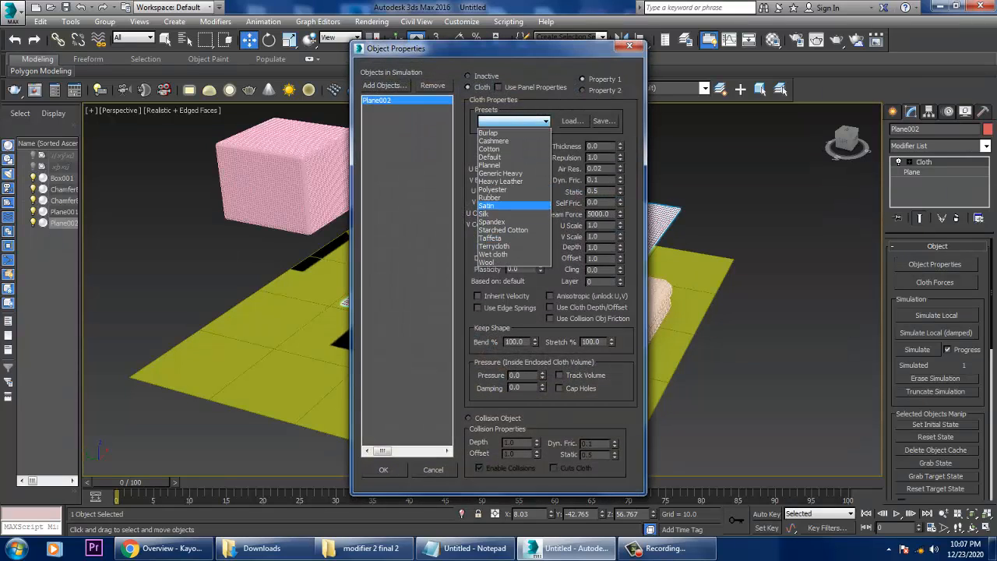
click(490, 213)
- Add ChamferBox001, ChamferBox002 and Plane001 to the cloth simulation, leaving out Box001
click(384, 85)
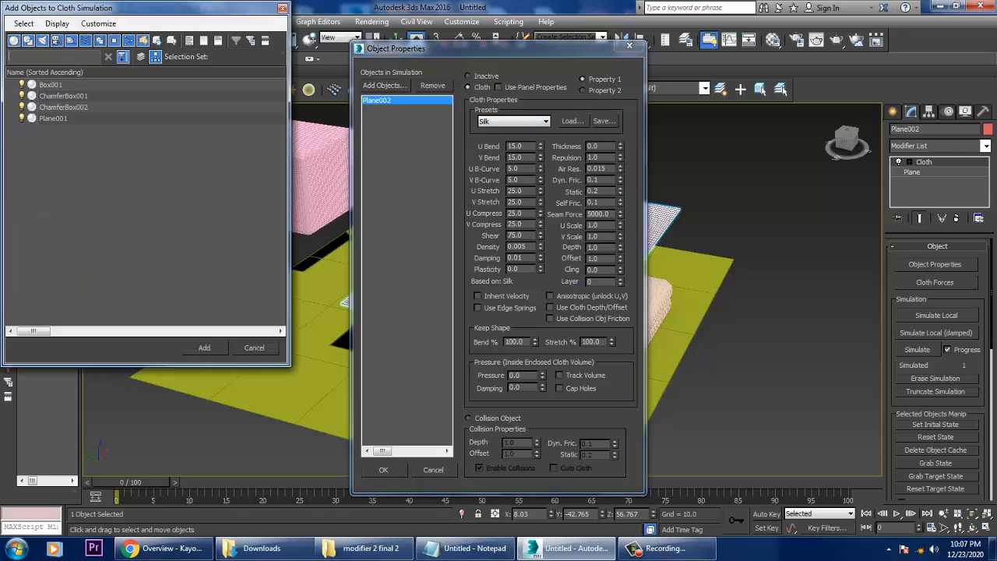
click(63, 96)
shift+click(63, 108)
shift+click(54, 118)
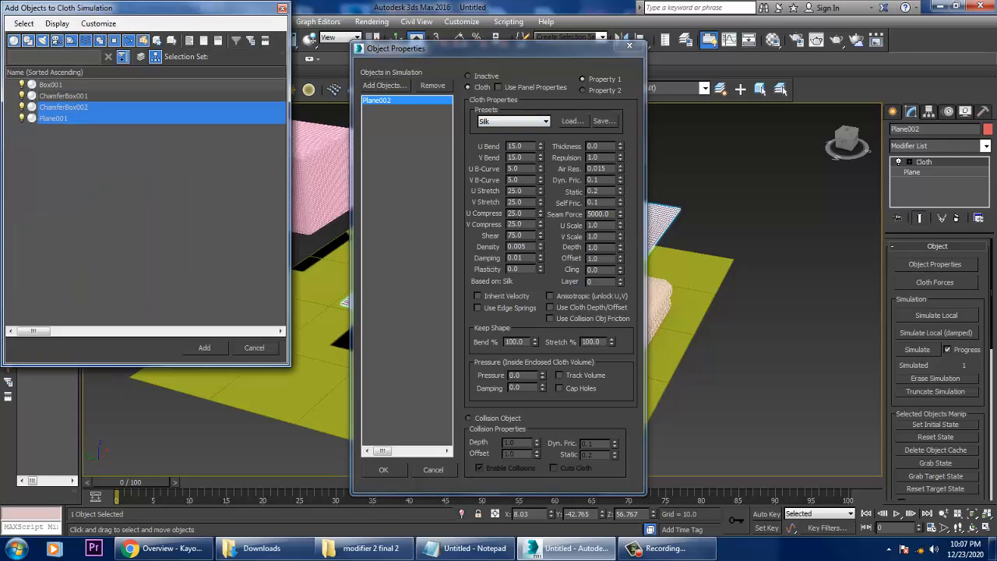
ctrl+click(63, 96)
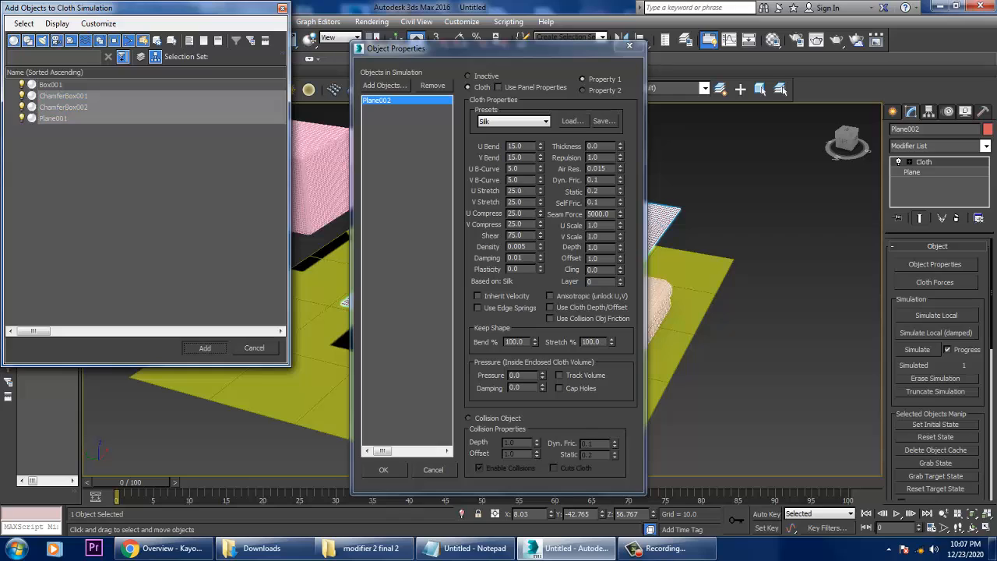
click(204, 347)
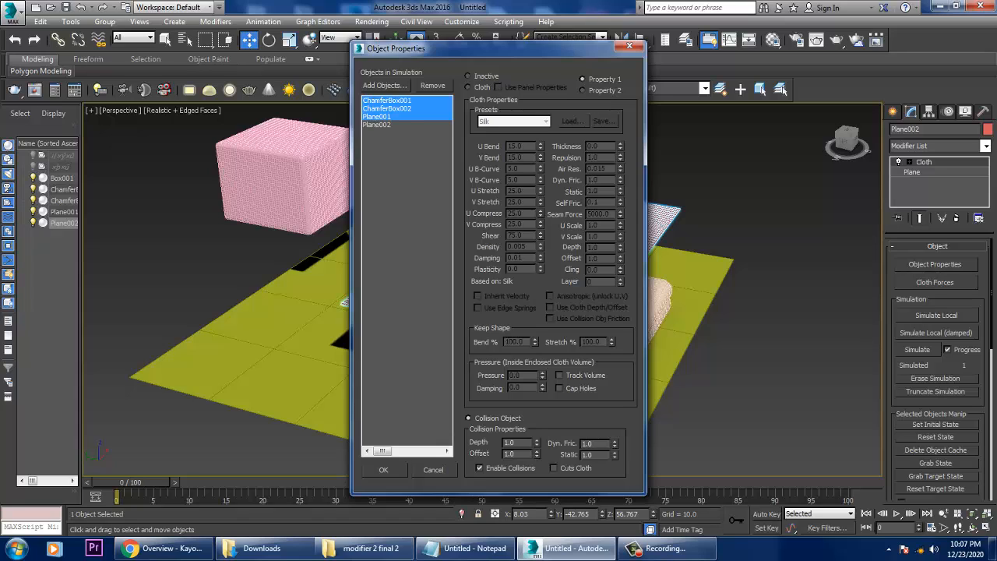
- Set ChamferBox001, ChamferBox002 and Plane001 as collision objects with dynamic friction 1 and accept the cloth object properties
click(377, 124)
click(468, 87)
click(388, 101)
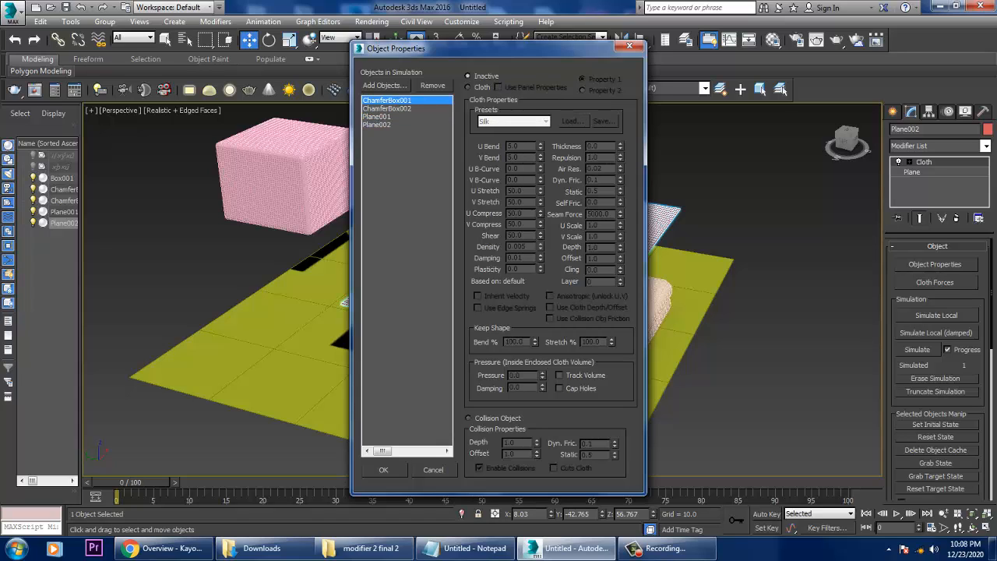
ctrl+click(377, 117)
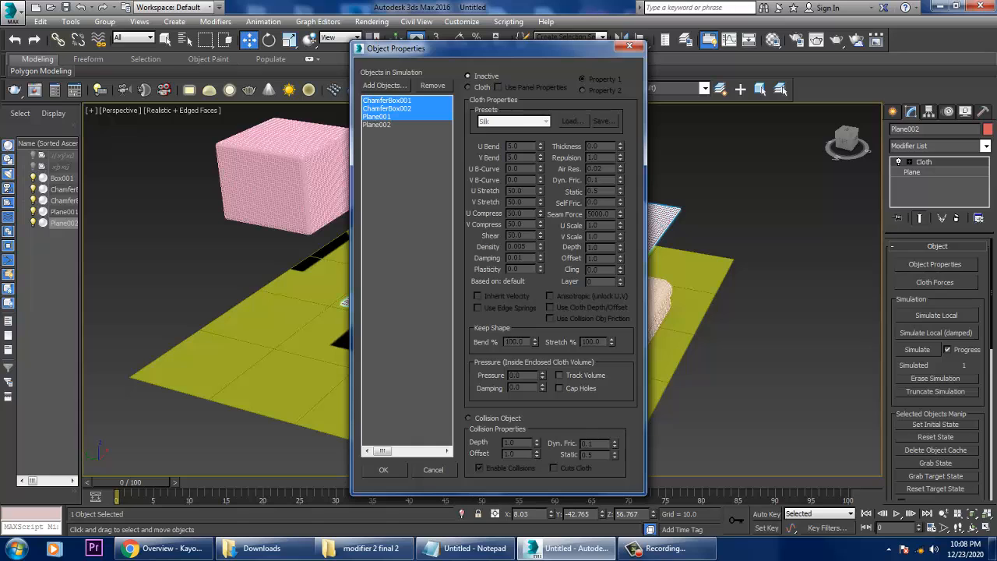
click(471, 417)
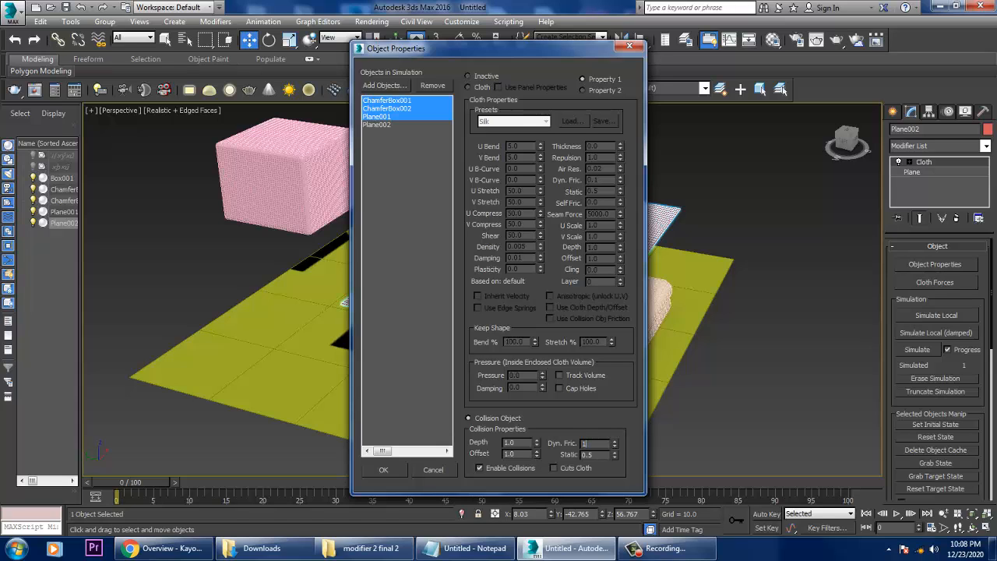
click(383, 469)
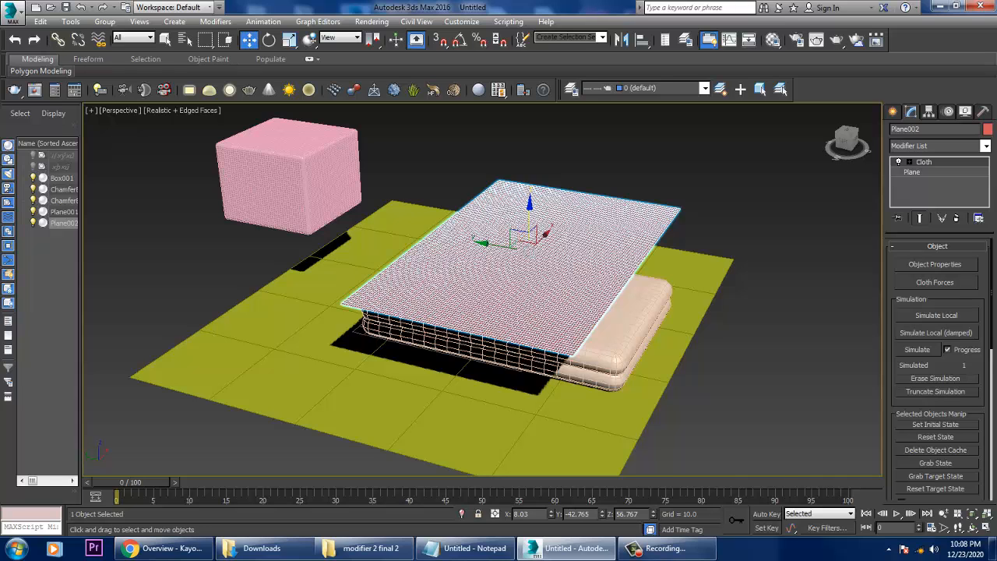
- Run the local cloth simulation of the silk sheet over the chamfer boxes, repeating it from frame 0
click(937, 314)
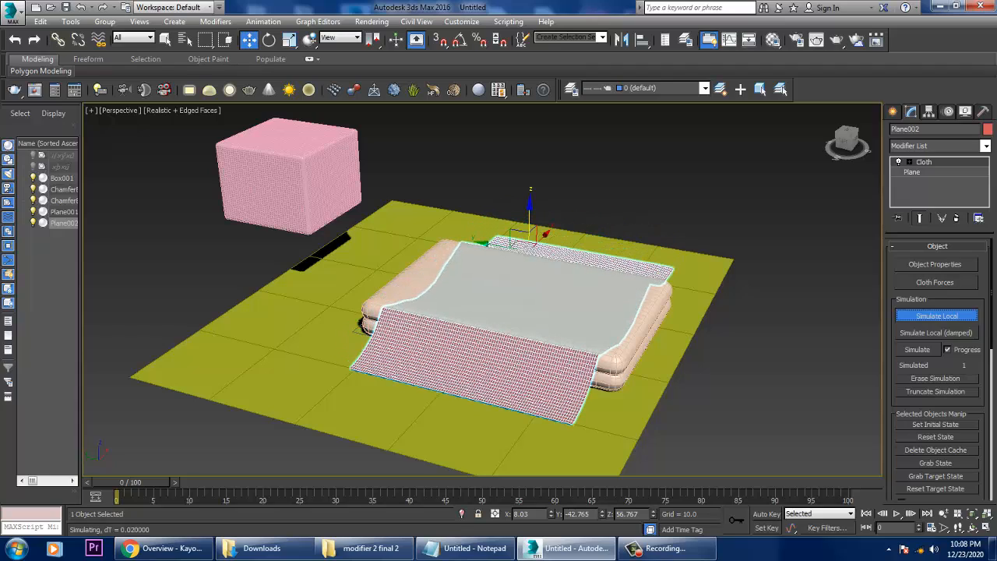
alt+middle_drag(483, 312, 592, 296)
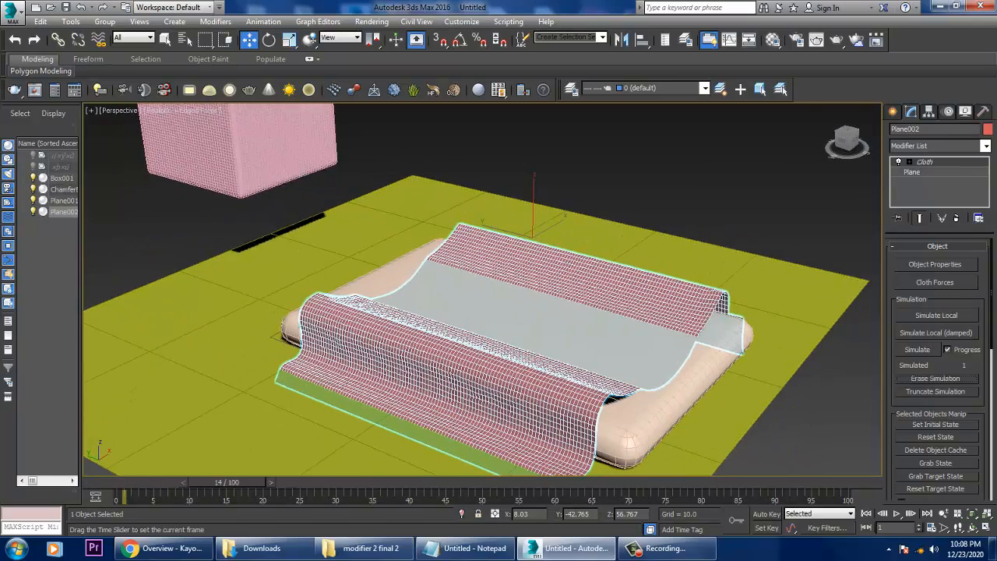
drag(226, 482, 129, 482)
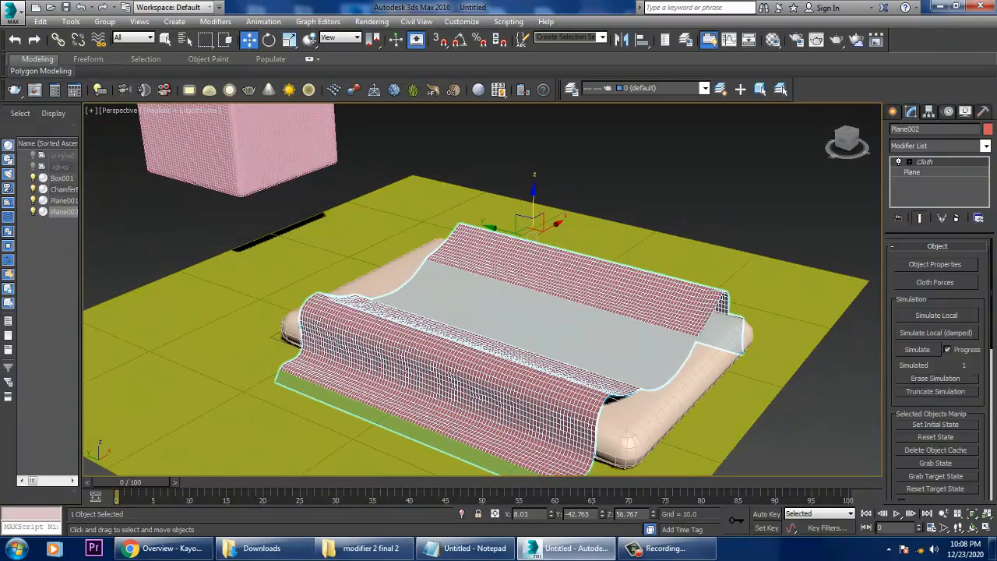
click(937, 316)
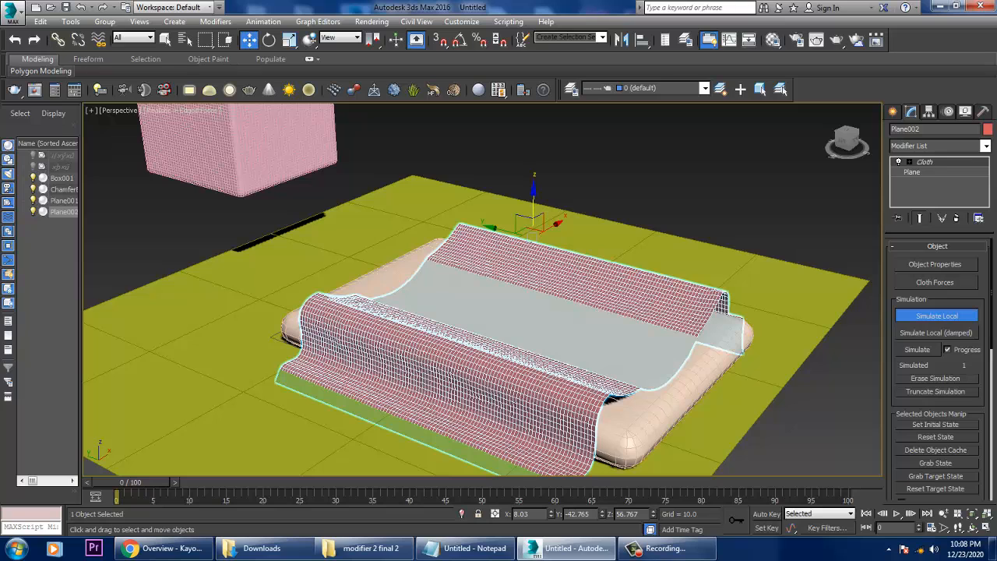
- Delete the draped silk sheet
click(779, 195)
click(623, 288)
key(Delete)
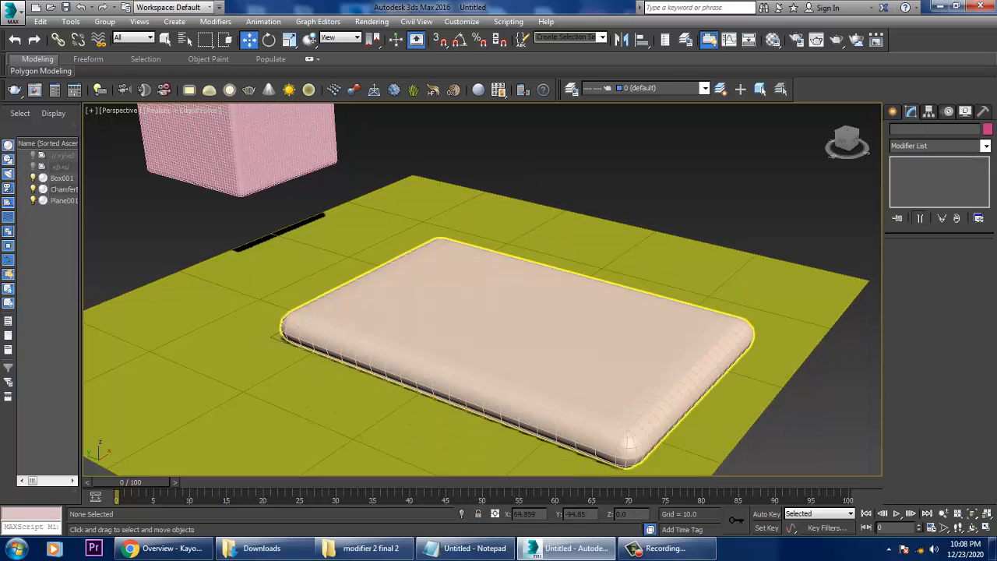
- Clone ChamferBox001 upward as copies to build a stack of four chamfer boxes
click(514, 335)
alt+middle_drag(514, 335, 584, 315)
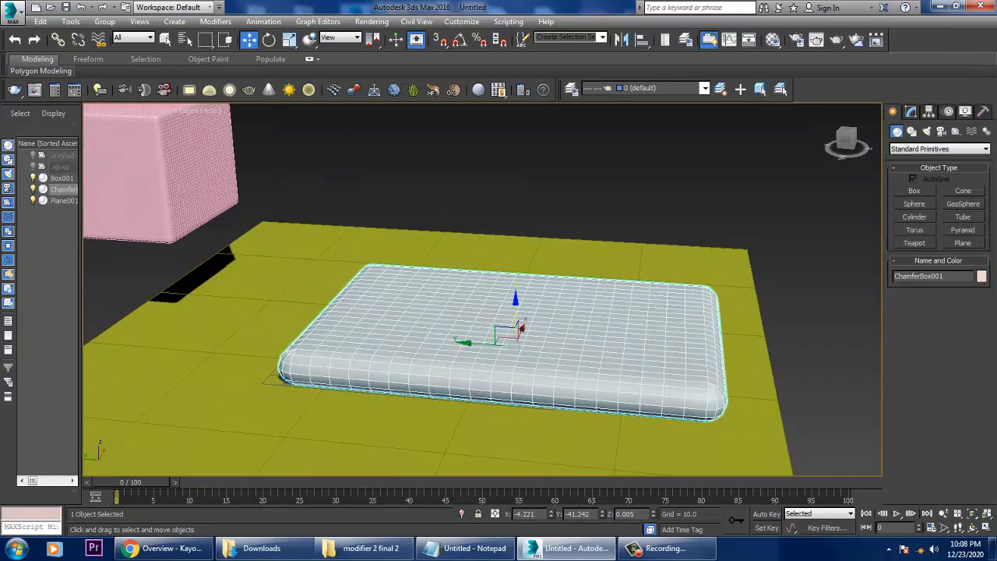
shift+drag(515, 304, 515, 280)
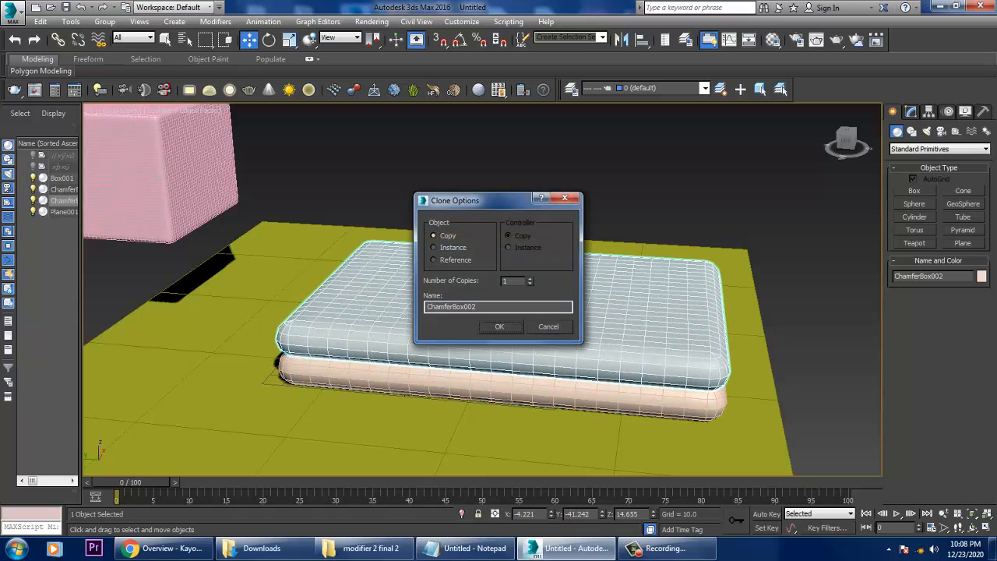
click(499, 327)
alt+middle_drag(500, 326, 464, 343)
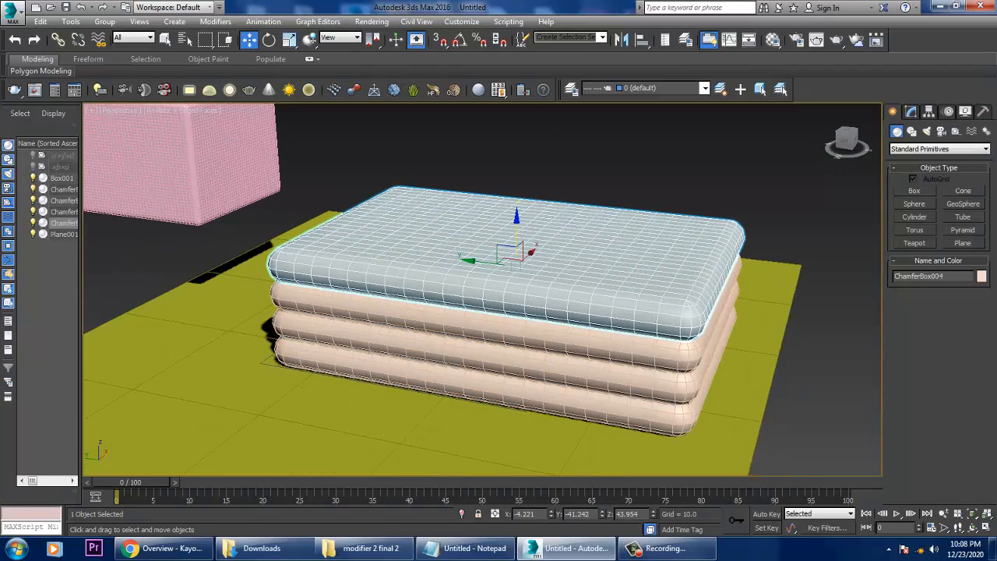
- Select all four stacked chamfer boxes and delete them
ctrl+click(467, 323)
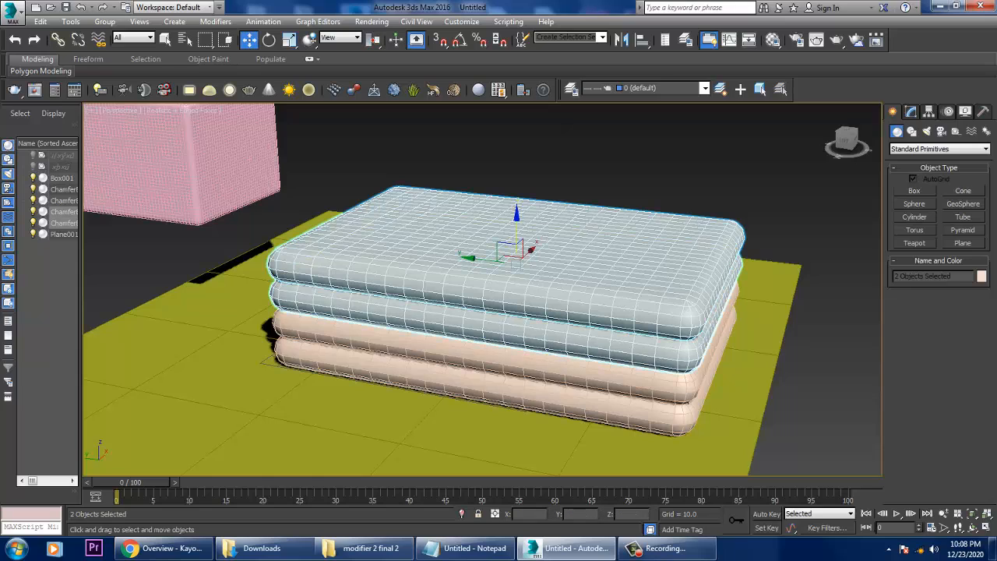
ctrl+click(469, 353)
ctrl+click(471, 383)
key(Delete)
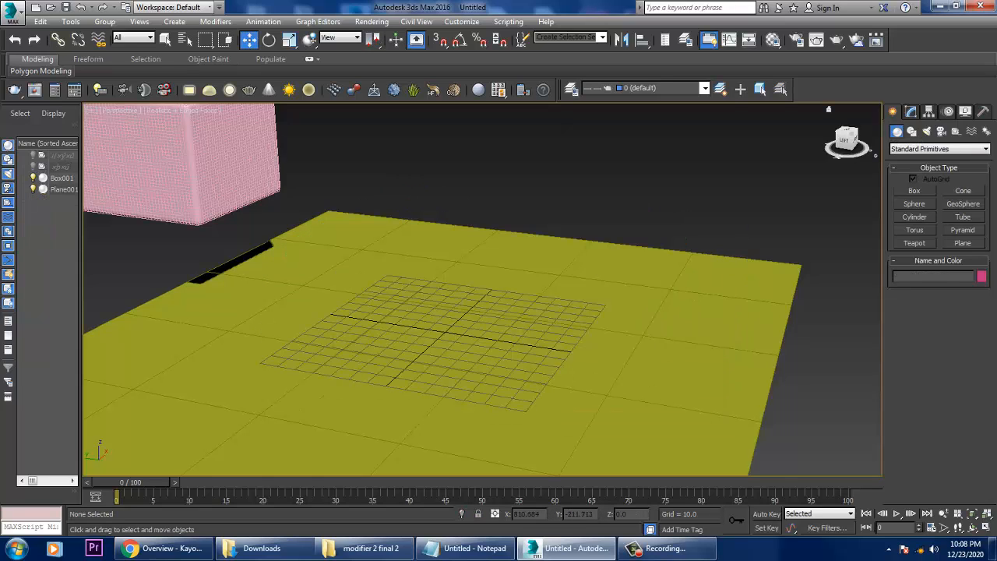
- Create a flat box about 157 × 153 on the ground plane, with 20 segments in each direction
click(915, 190)
alt+middle_drag(527, 257, 494, 267)
drag(425, 243, 708, 397)
click(699, 352)
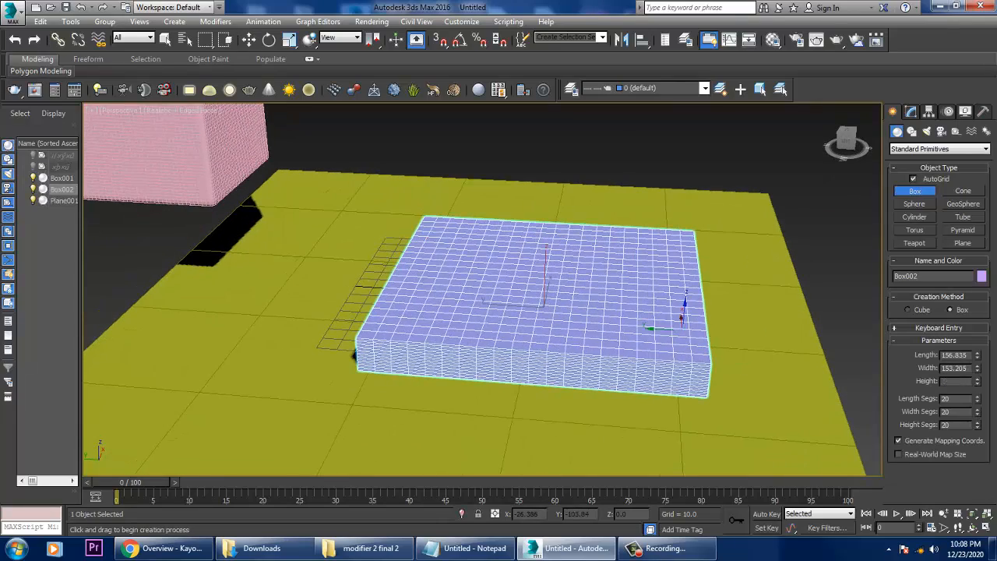
- Copy the new box straight up to a height of about 18 so it stacks on the original
key(w)
alt+middle_drag(682, 326, 616, 294)
drag(544, 273, 545, 233)
key(Return)
mouse_move(545, 234)
alt+middle_down()
mouse_move(578, 251)
mouse_move(590, 295)
alt+middle_up()
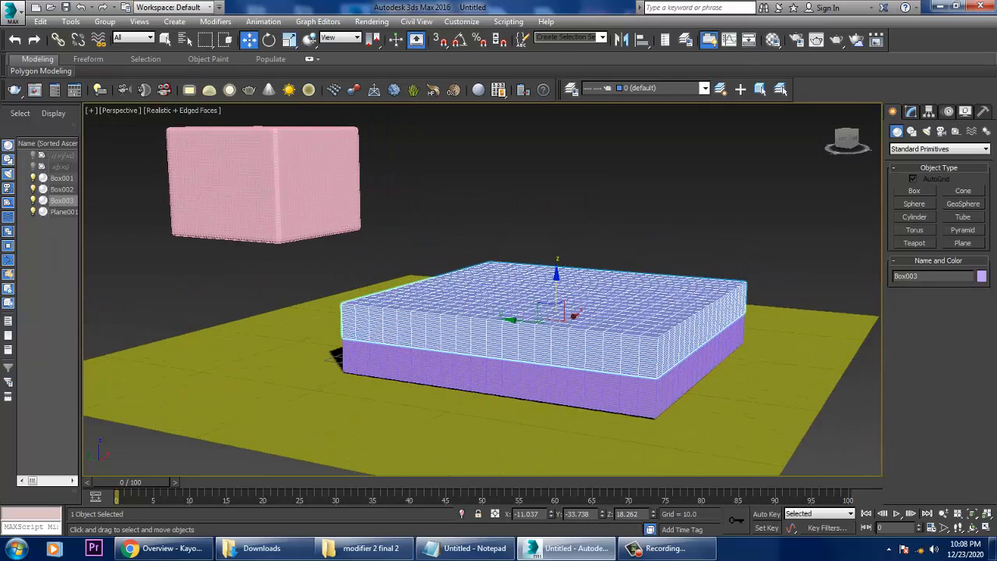
- Create a plane with 100 length and width segments spanning the stacked boxes and extending past their edges
click(963, 243)
mouse_move(557, 261)
alt+middle_down()
mouse_move(585, 280)
mouse_move(623, 350)
alt+middle_up()
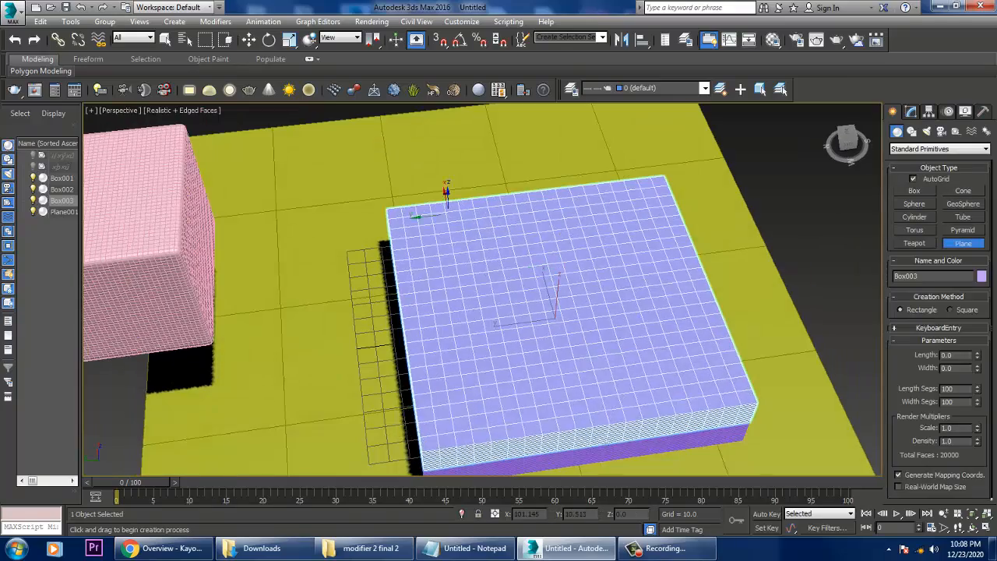
mouse_move(445, 154)
mouse_down()
mouse_move(707, 366)
mouse_move(865, 468)
mouse_up()
alt+middle_drag(818, 420, 725, 342)
key(w)
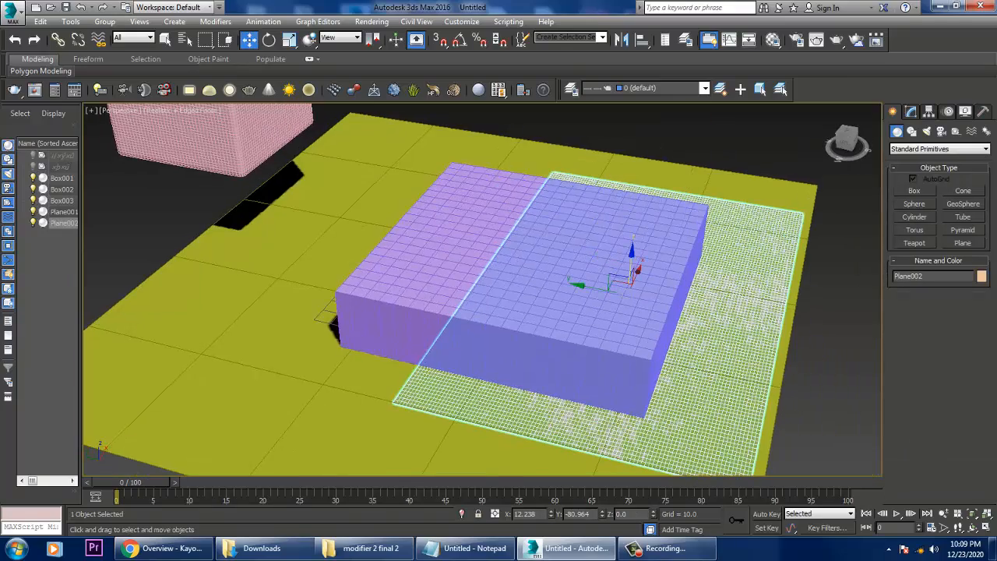
- Raise the new plane to a height of about 64 and shift it along Y to about -73, over the stacked boxes
drag(632, 260, 643, 156)
scroll(644, 155, down, 3)
alt+middle_drag(643, 156, 676, 152)
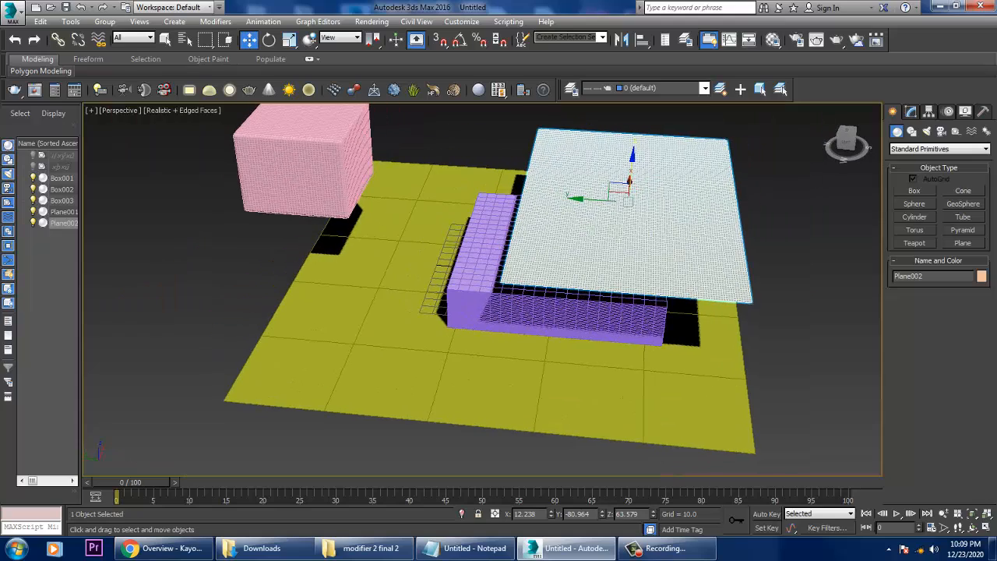
drag(595, 199, 569, 198)
alt+middle_drag(569, 198, 516, 180)
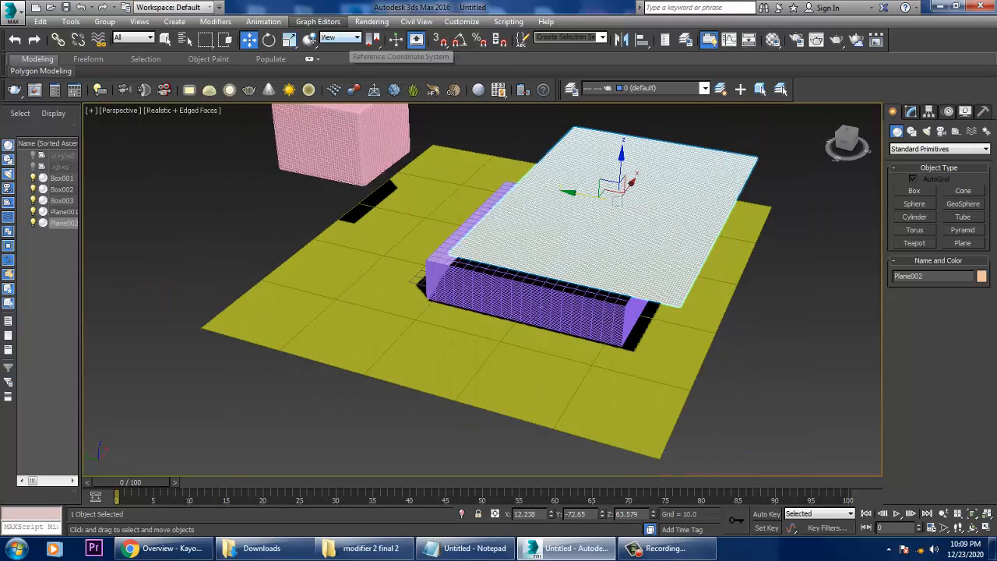
- Turn the raised plane into a MassFX mCloth object
click(263, 21)
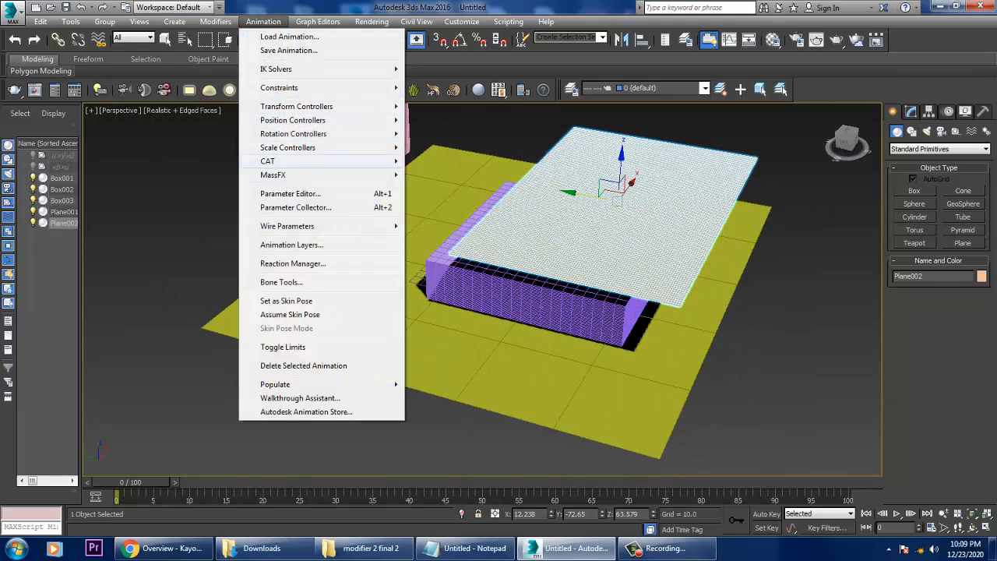
mouse_move(273, 175)
mouse_move(452, 188)
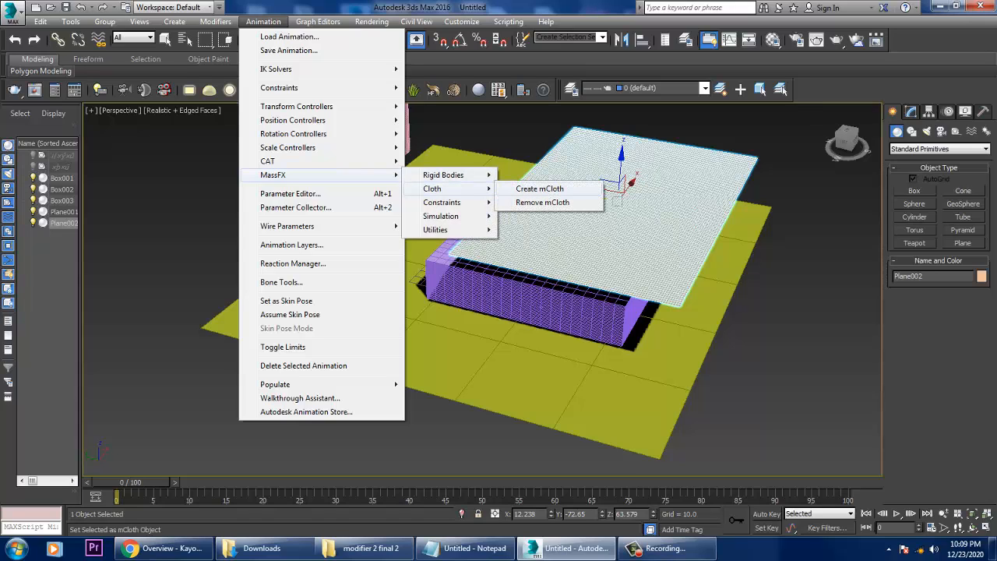
click(539, 189)
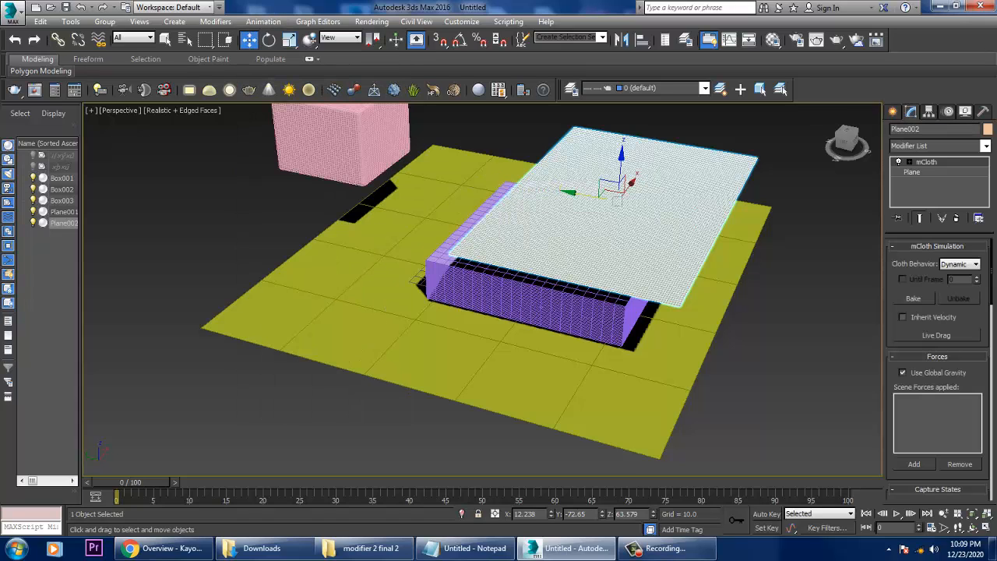
- Set both stacked boxes and the ground plane as MassFX static rigid bodies
click(529, 294)
ctrl+click(529, 314)
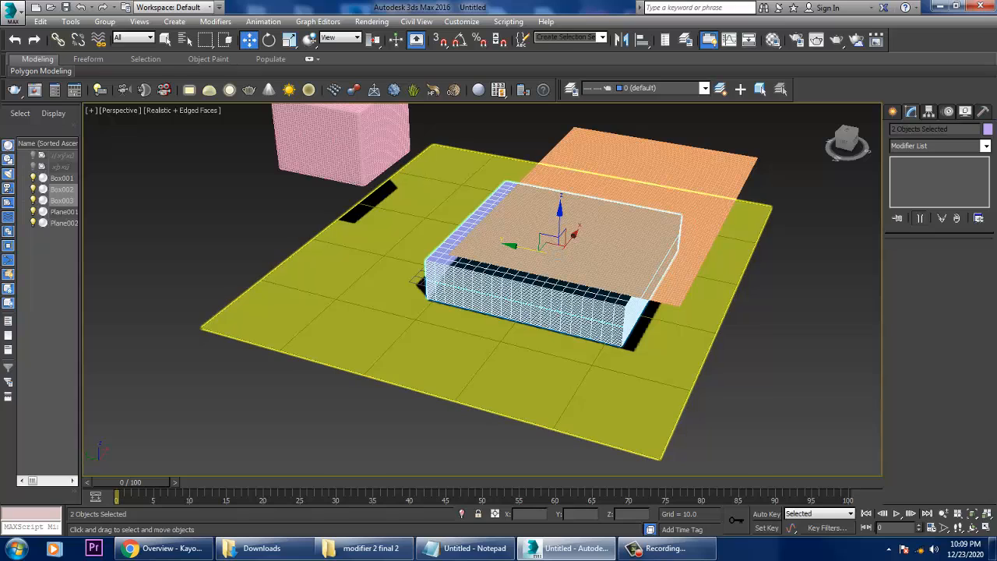
ctrl+click(468, 342)
click(263, 21)
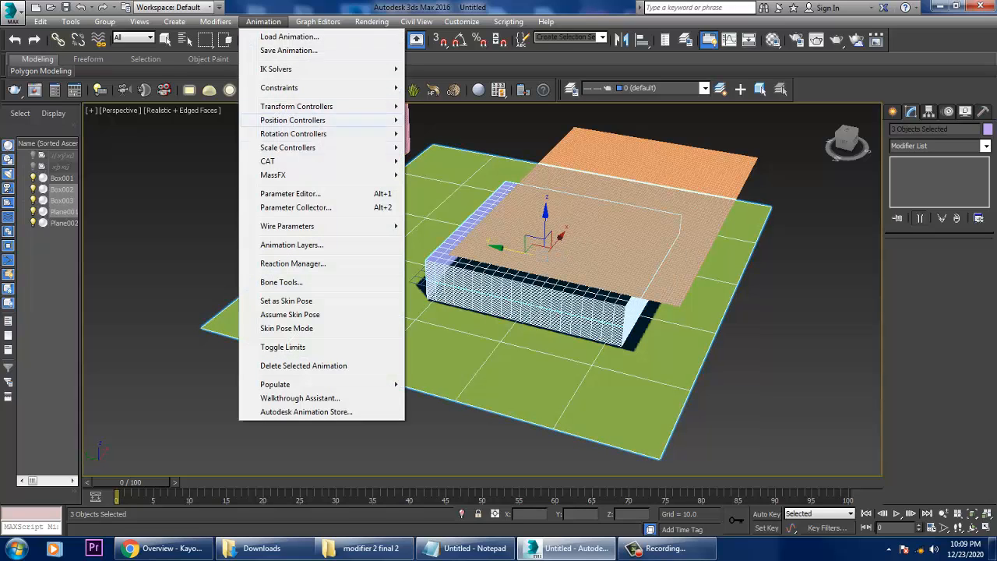
mouse_move(273, 174)
mouse_move(444, 174)
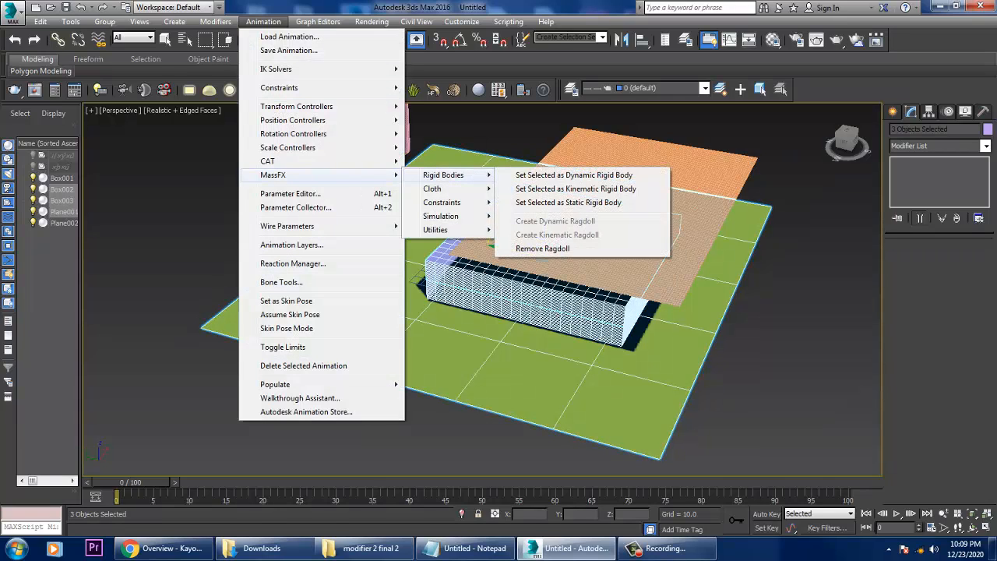
click(568, 202)
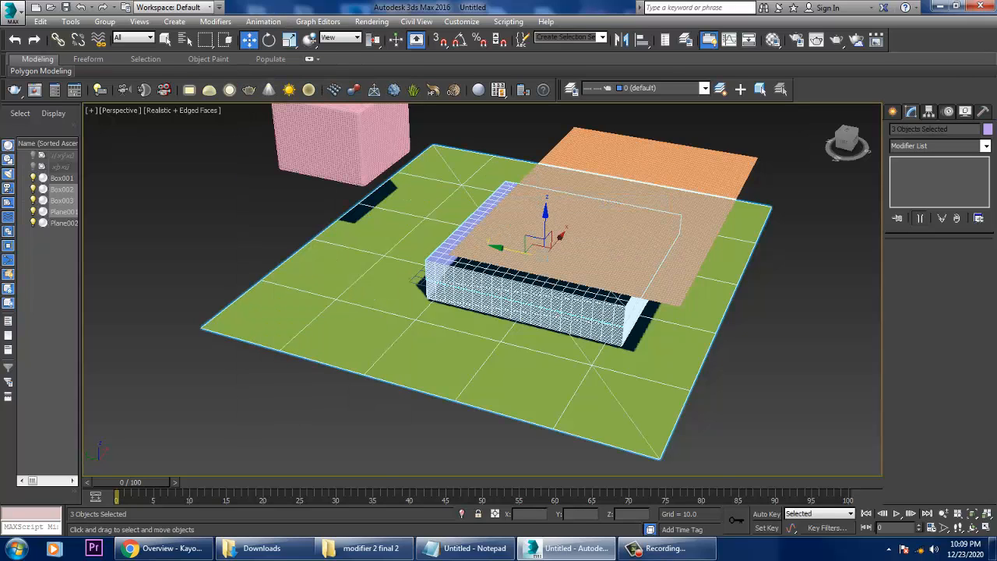
- Set the physical shape type of the upper and lower stacked boxes to Original
click(713, 374)
click(620, 297)
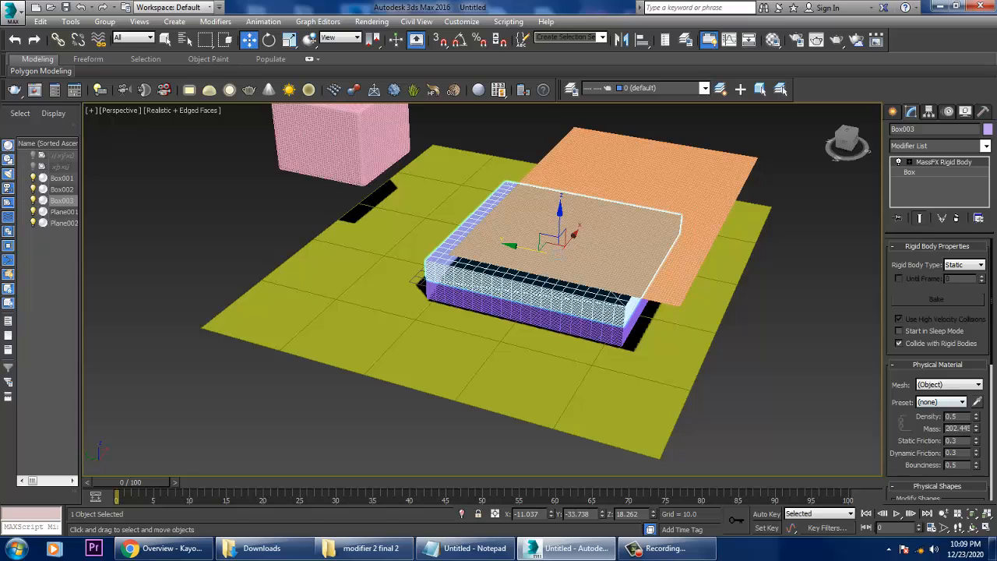
scroll(939, 366, down, 5)
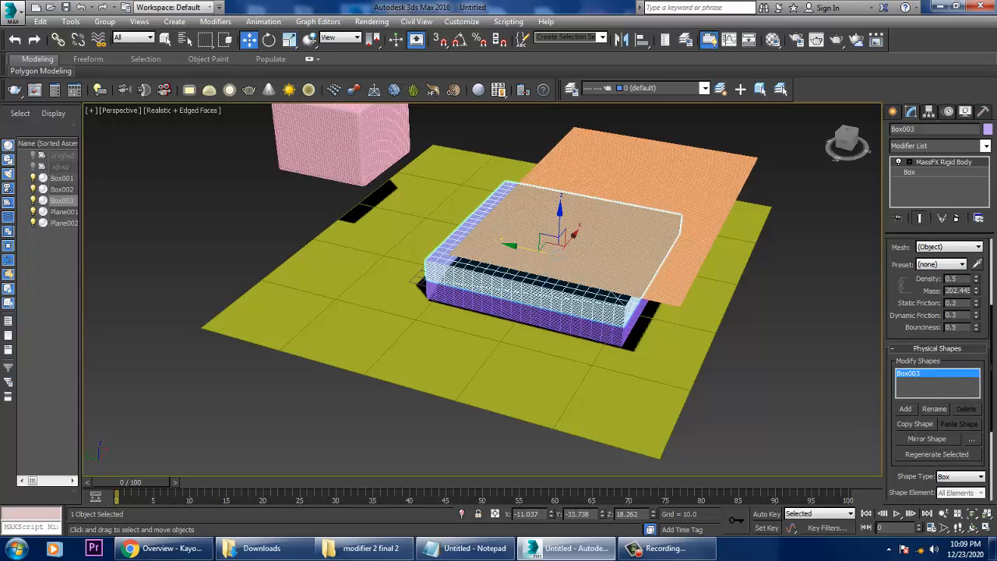
click(966, 439)
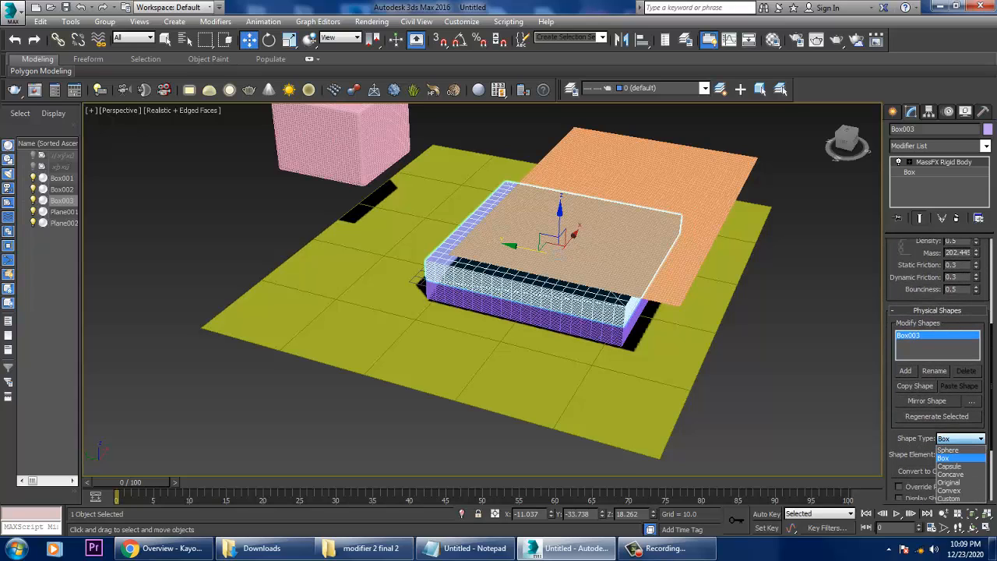
click(949, 482)
click(612, 333)
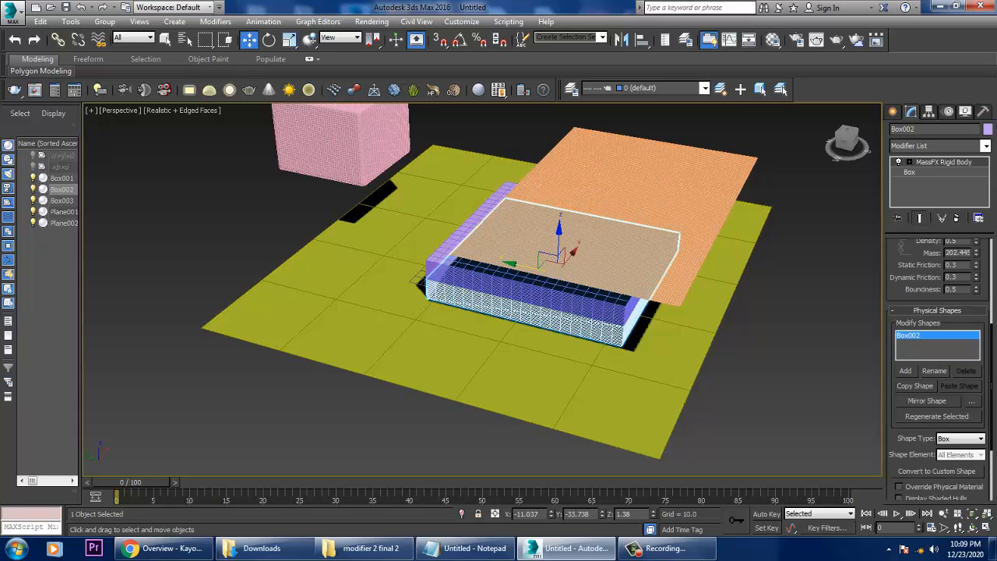
click(966, 439)
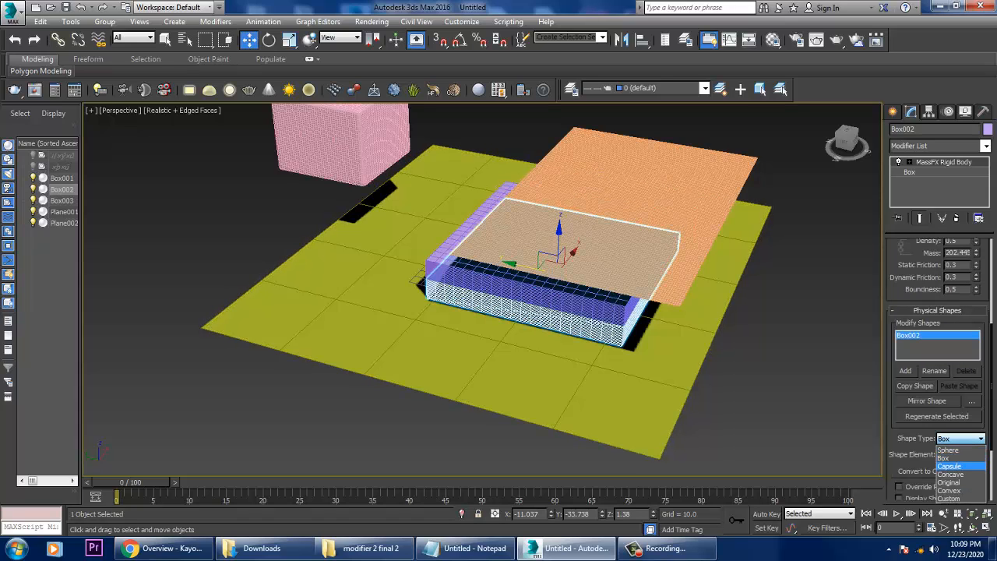
click(949, 482)
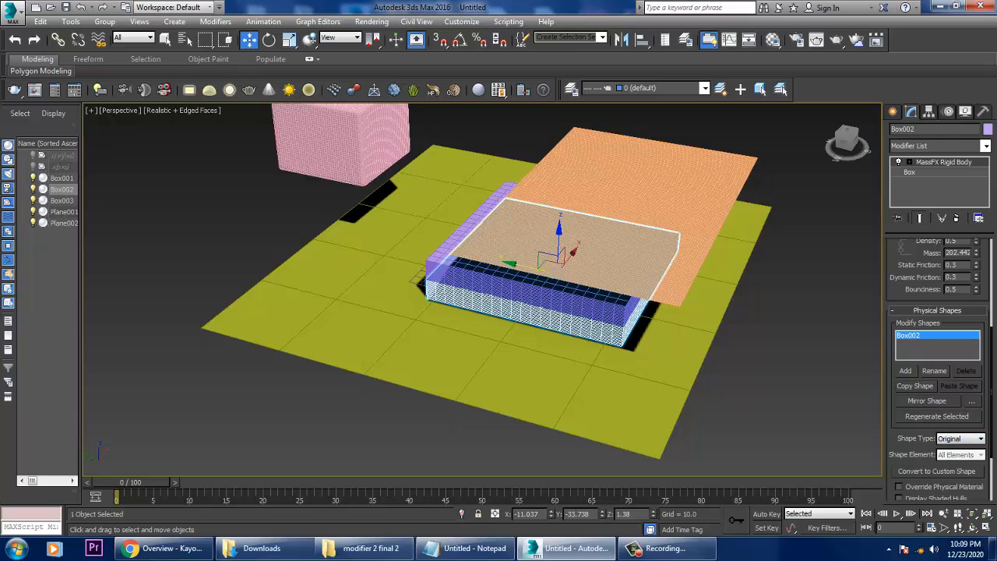
- Set the ground plane's physical shape type to Original and select the mCloth plane
click(635, 386)
click(966, 439)
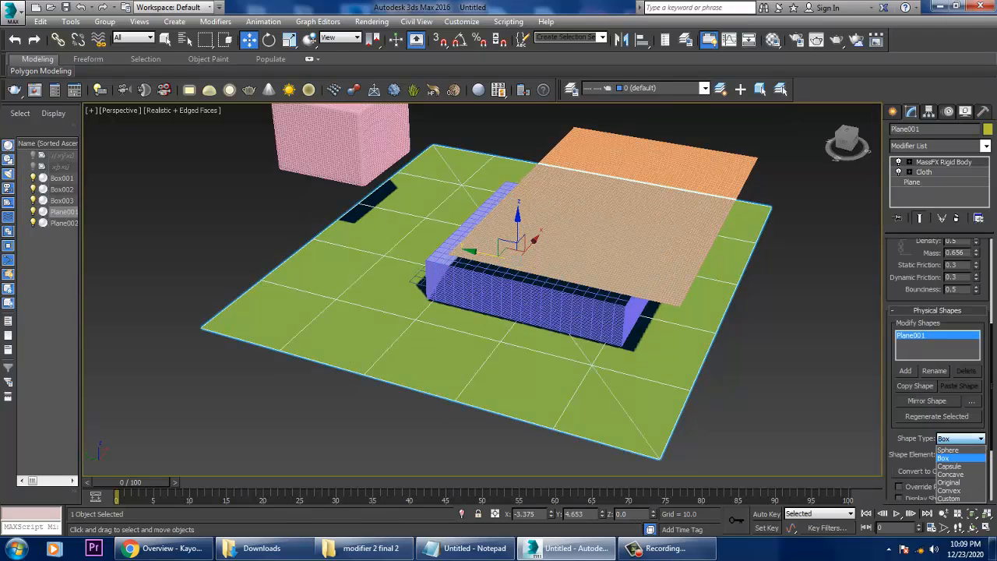
click(951, 482)
click(685, 226)
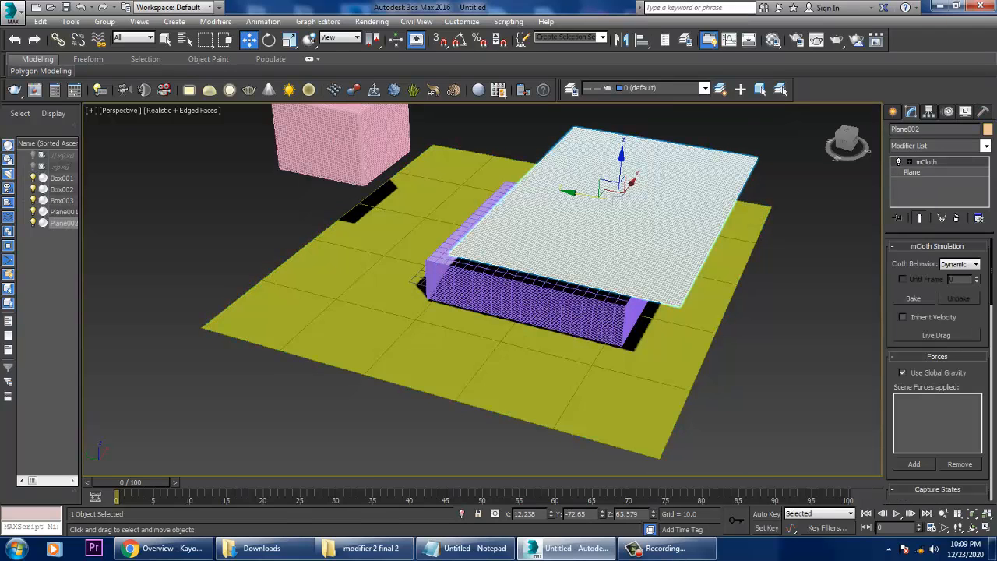
- Run the MassFX simulation so the mCloth plane drapes over the stacked boxes
click(263, 21)
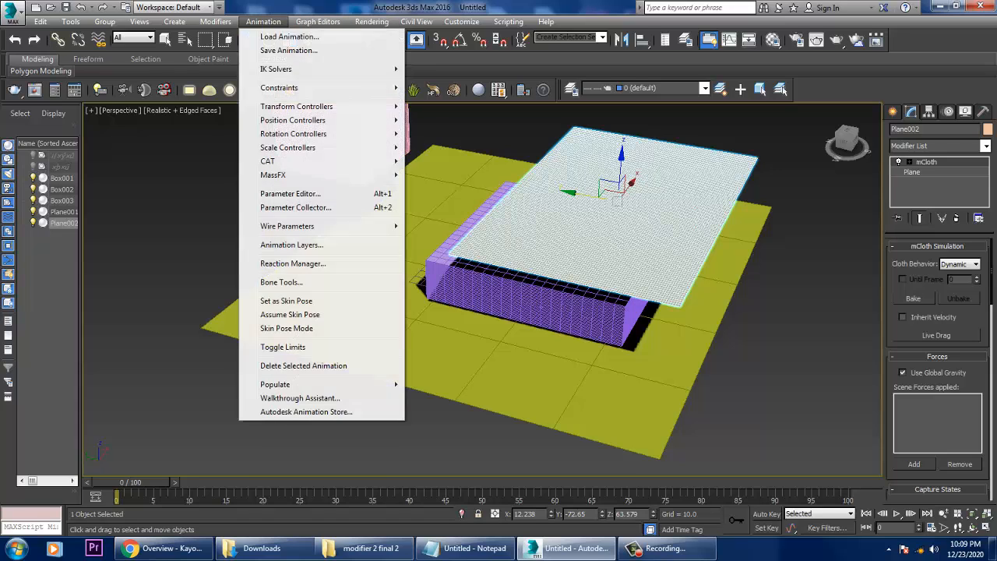
mouse_move(273, 175)
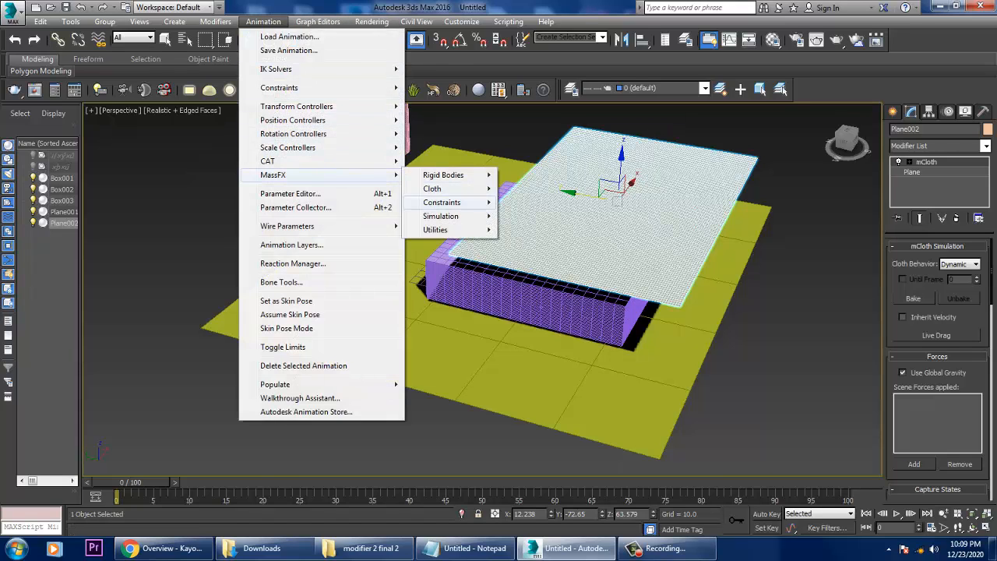
mouse_move(440, 215)
click(540, 216)
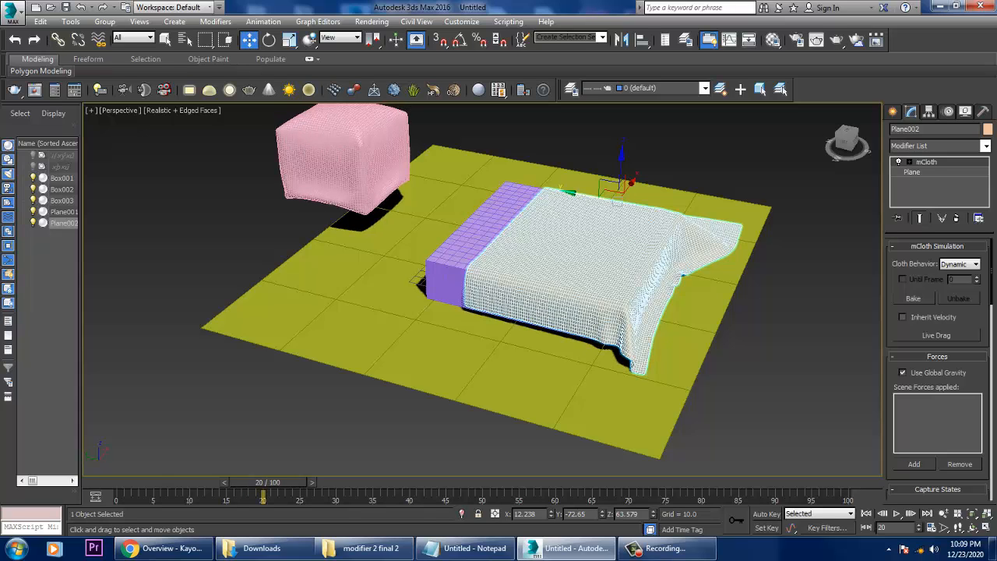
- Convert the draped cloth plane to an Editable Poly and return the timeline to frame 0
scroll(822, 366, up, 4)
right_click(607, 247)
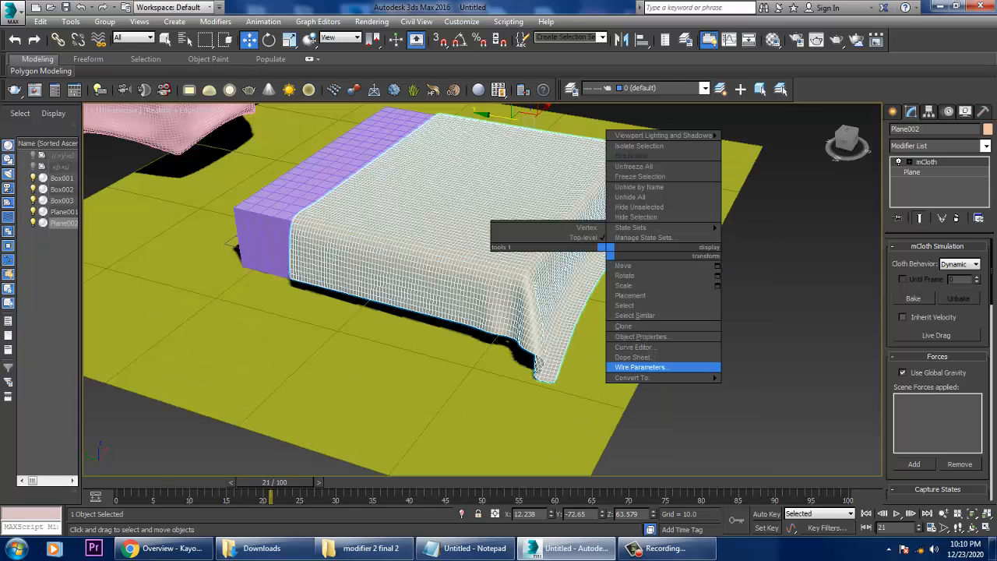
mouse_move(662, 378)
click(767, 388)
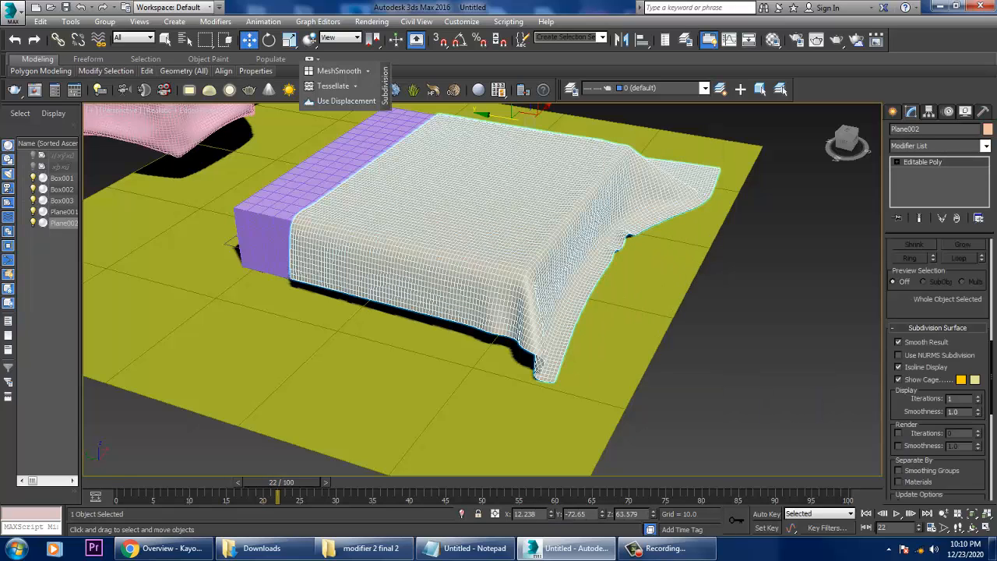
drag(282, 483, 124, 483)
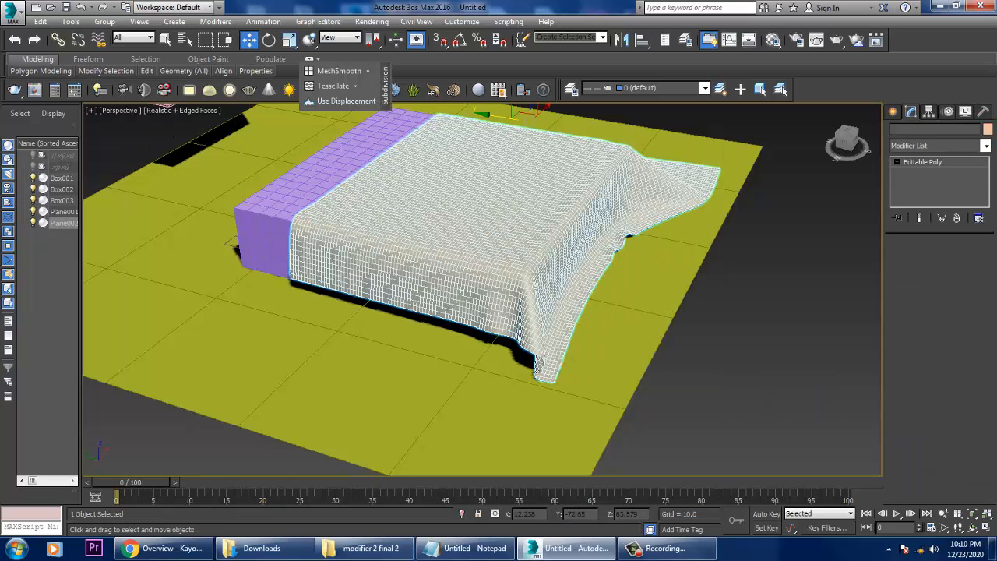
- Examine the folds and hanging edges of the draped cloth from several angles
click(744, 343)
mouse_move(744, 343)
alt+middle_down()
mouse_move(701, 345)
mouse_move(760, 331)
alt+middle_up()
scroll(782, 271, up, 10)
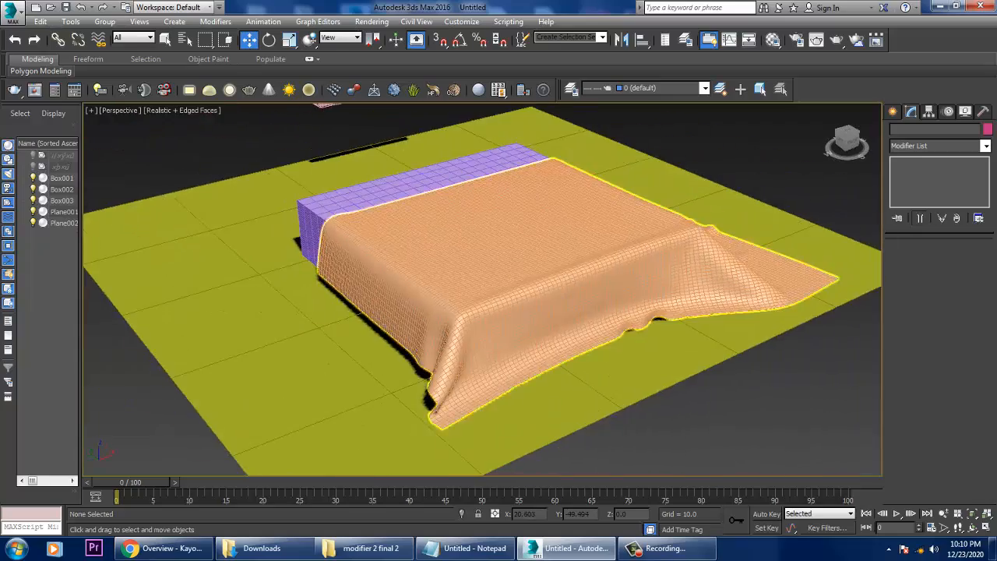
scroll(732, 257, down, 6)
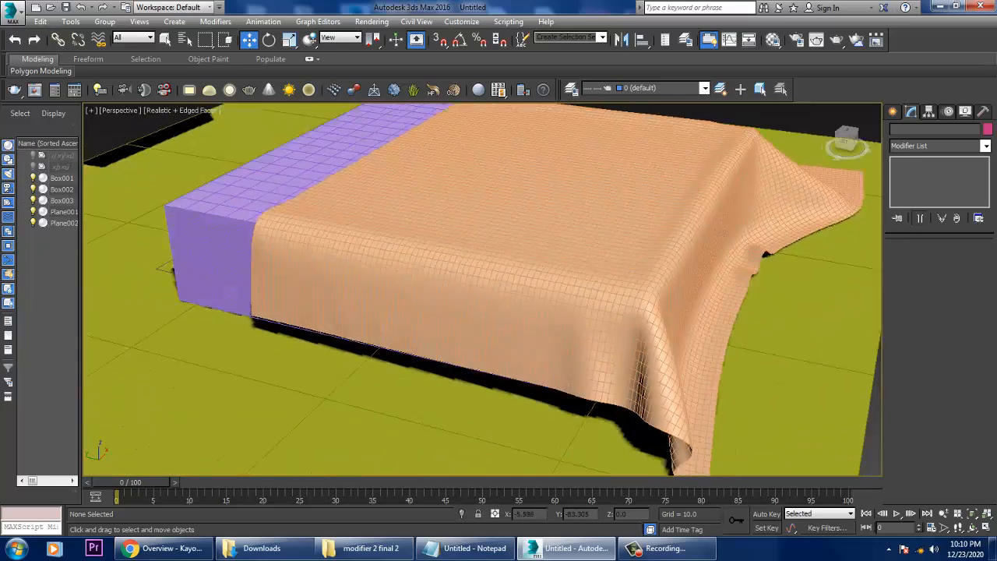
alt+middle_drag(546, 288, 619, 265)
- Add a Shell modifier to the draped cloth and set its outer amount to 0.75
click(619, 265)
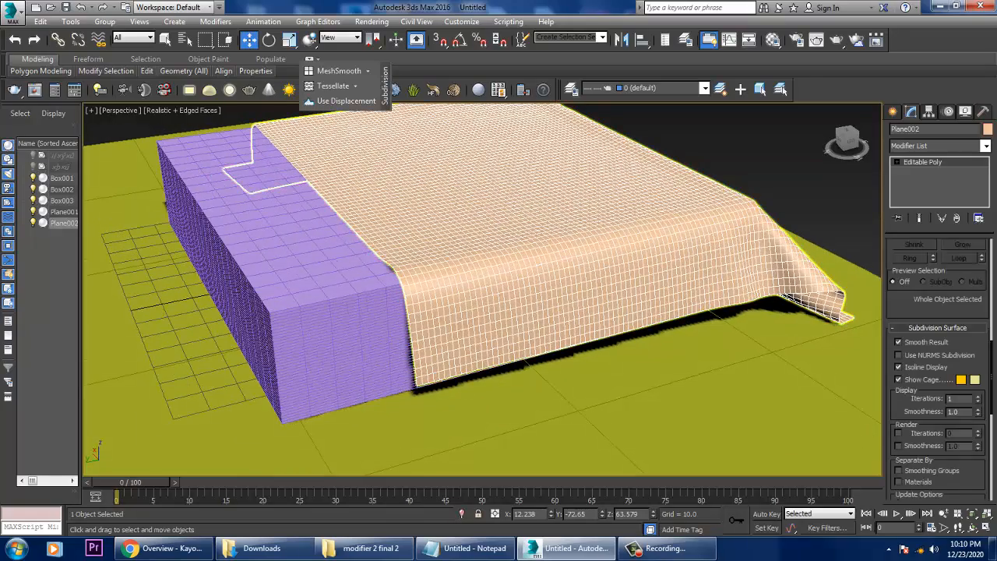
click(467, 547)
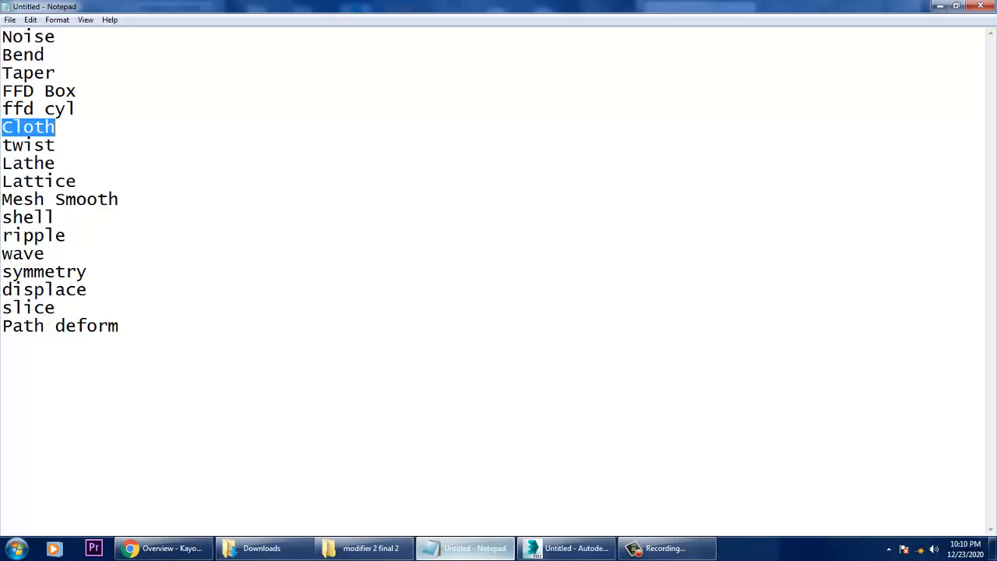
key(alt+Tab)
click(986, 145)
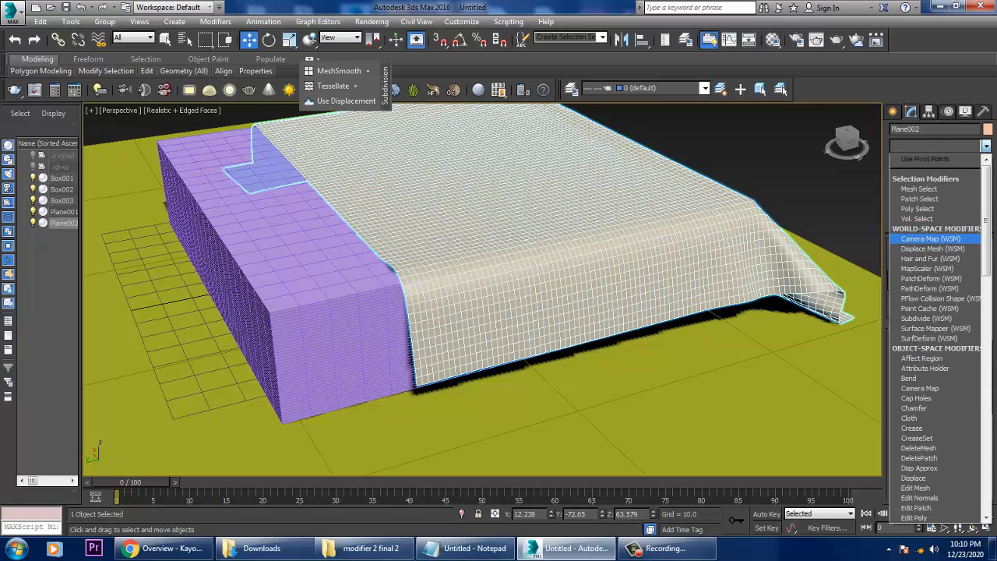
text(sh)
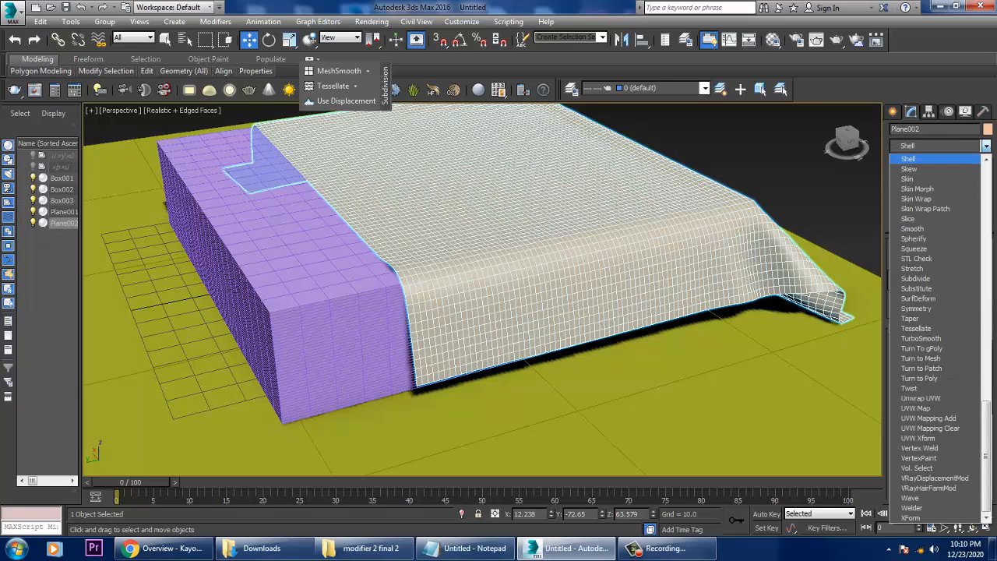
key(Return)
alt+middle_drag(342, 319, 446, 295)
scroll(549, 250, up, 5)
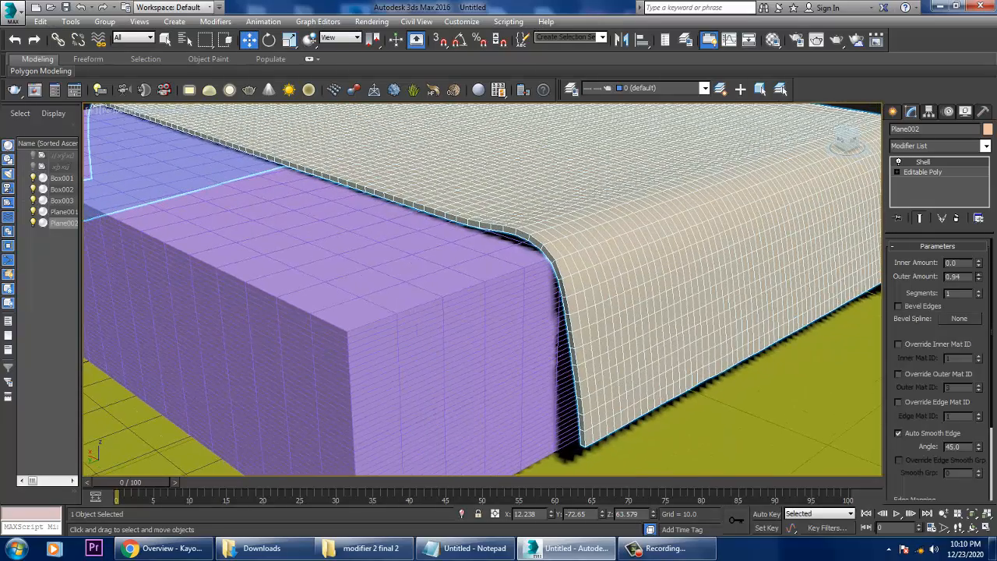
mouse_move(979, 278)
mouse_down()
mouse_move(979, 236)
mouse_move(979, 281)
mouse_up()
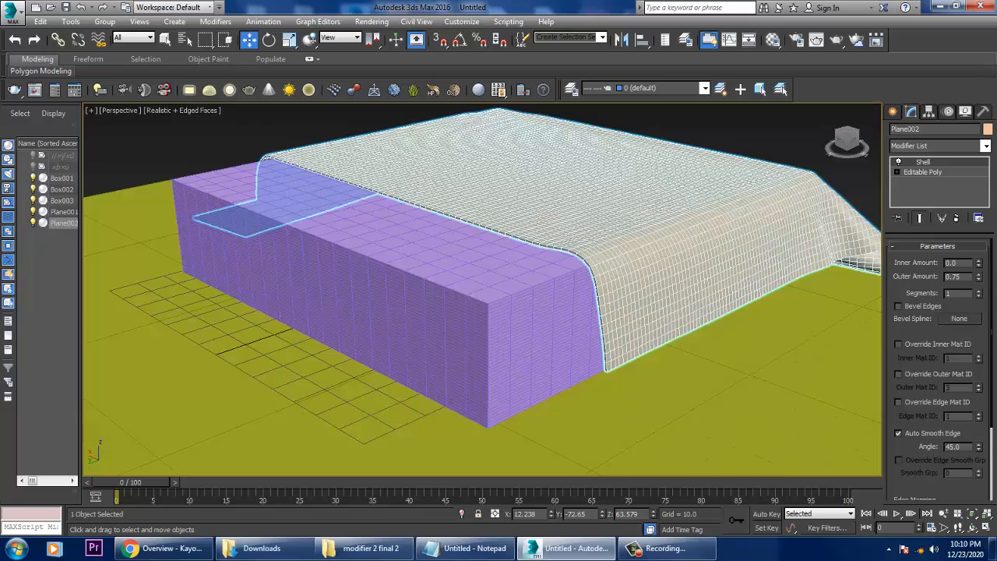
- Move the draped cloth and both stacked boxes together about 130 units in X and 61 units in Y across the ground plane
alt+middle_drag(436, 304, 516, 307)
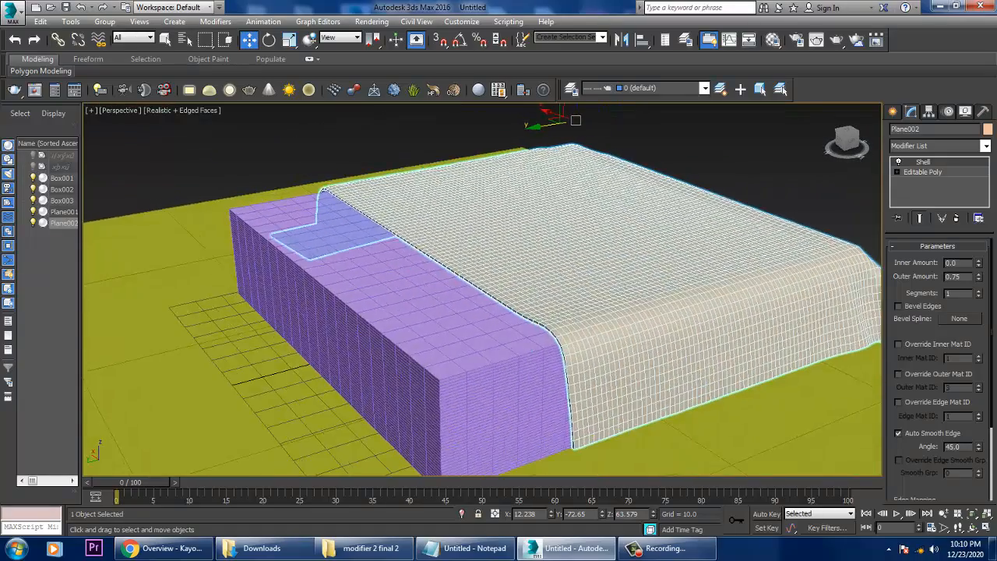
alt+middle_drag(483, 304, 395, 298)
scroll(527, 299, down, 3)
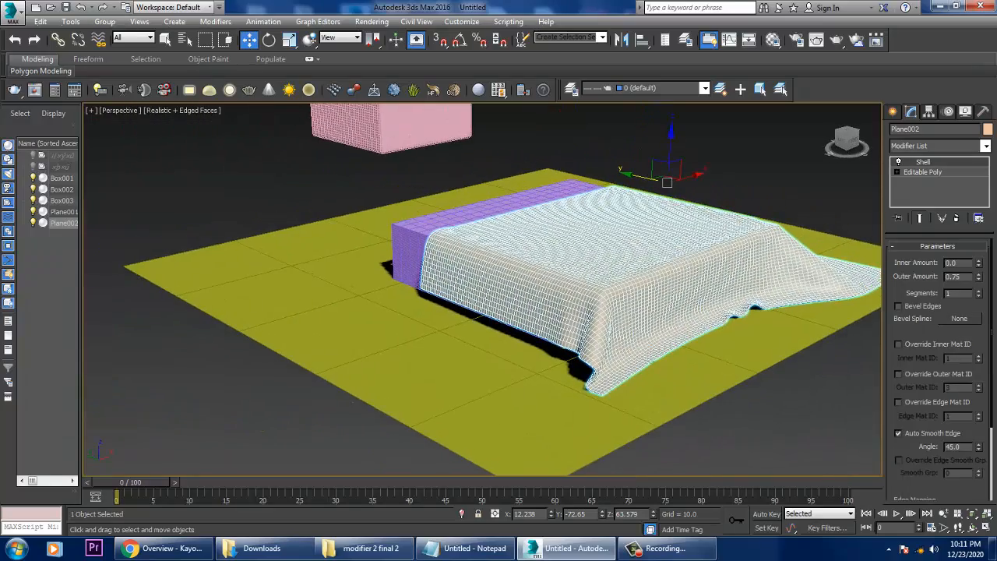
scroll(533, 294, up, 3)
alt+middle_drag(533, 295, 542, 299)
ctrl+click(269, 215)
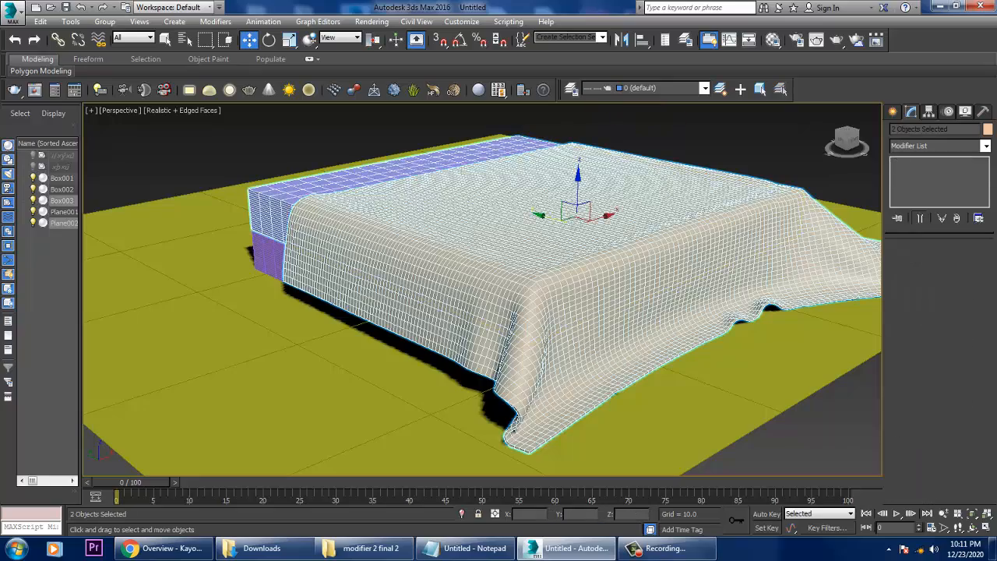
ctrl+click(269, 255)
drag(559, 214, 641, 145)
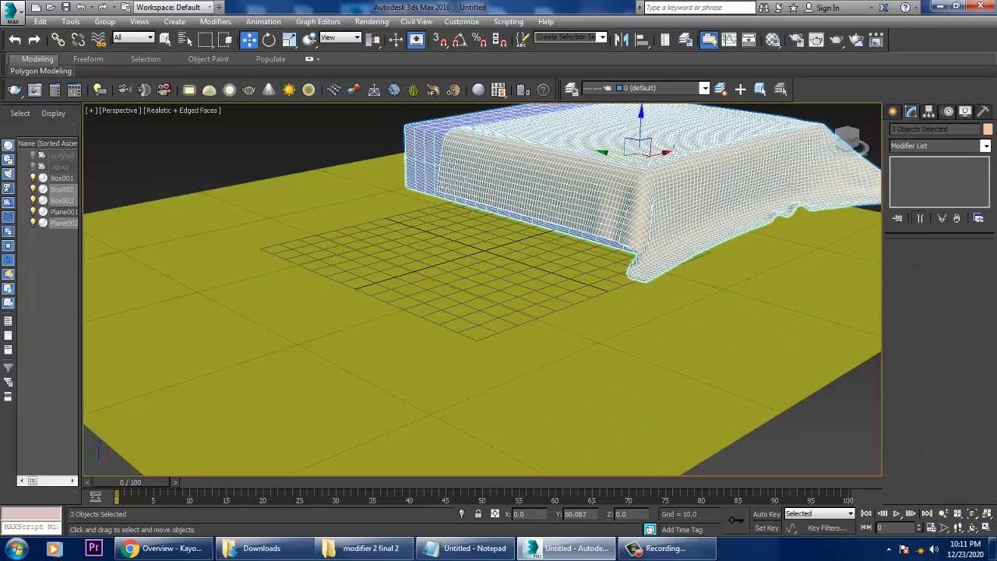
- Delete the pink box floating beside the draped boxes
scroll(641, 145, down, 3)
middle_drag(642, 145, 729, 218)
click(405, 162)
key(Delete)
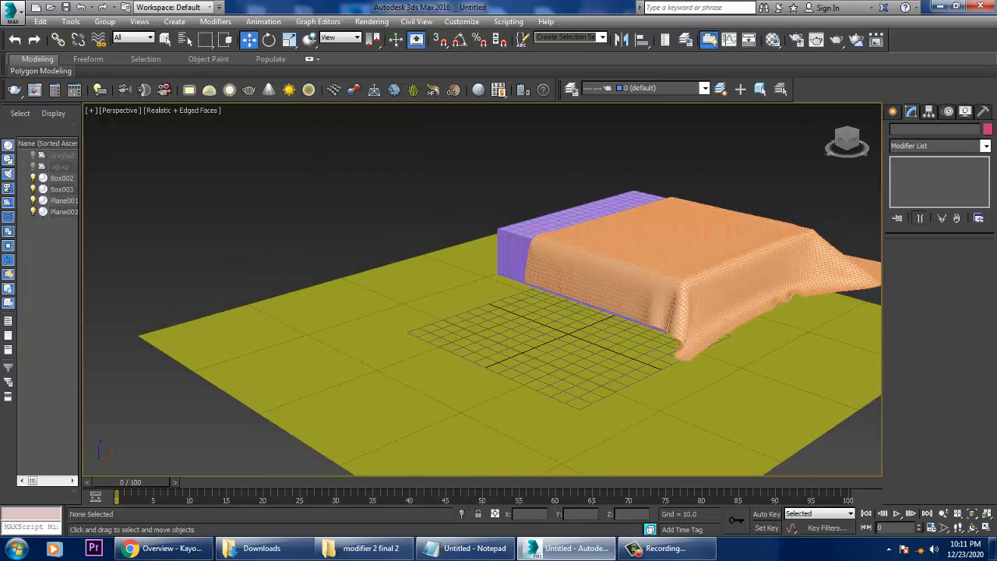
- Select all remaining objects and give them the same grey object color
scroll(624, 296, up, 2)
click(594, 314)
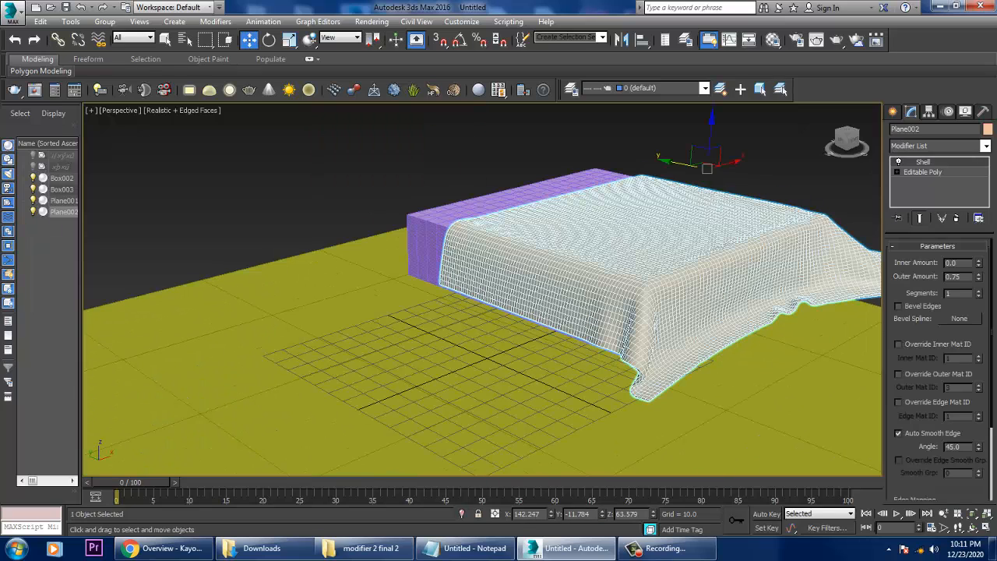
drag(539, 284, 539, 283)
click(988, 129)
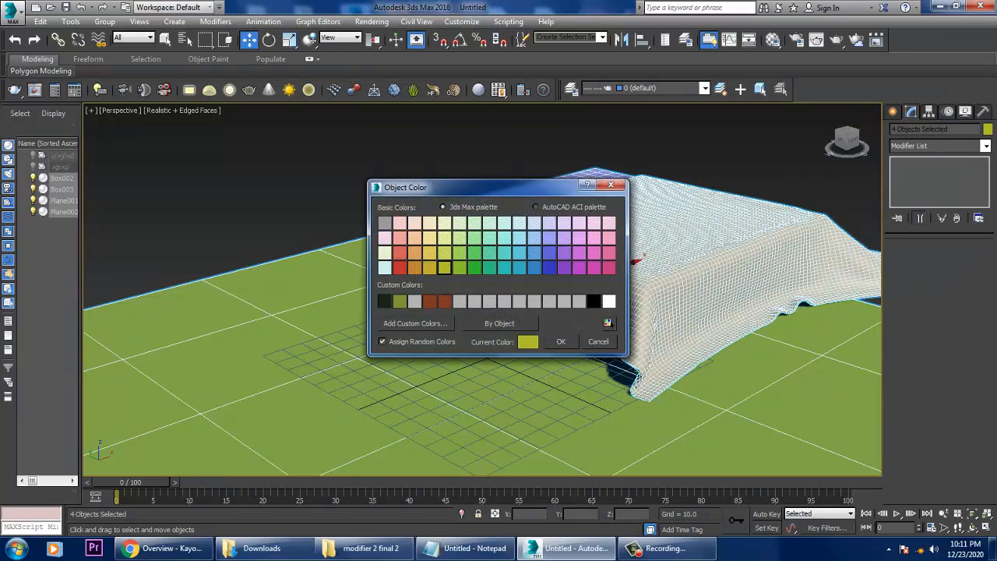
click(561, 342)
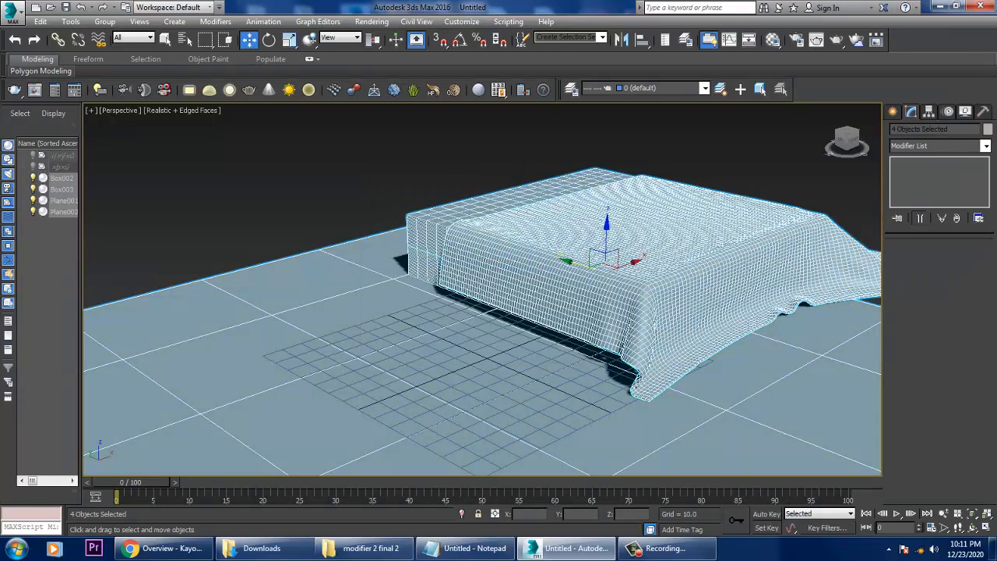
- Check the modifier list in Notepad, then return to 3ds Max and show the Front view maximized
click(466, 548)
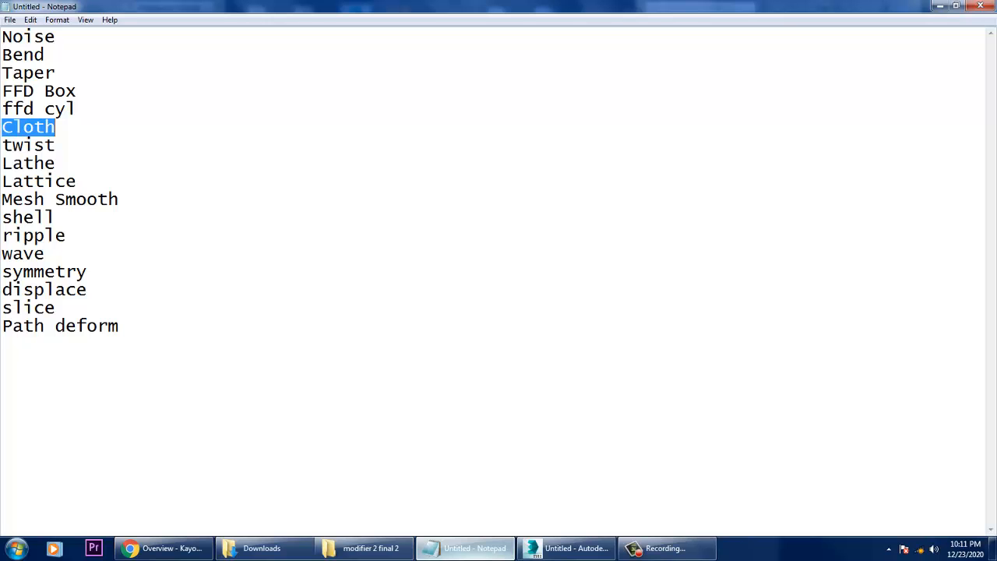
click(466, 548)
key(alt+w)
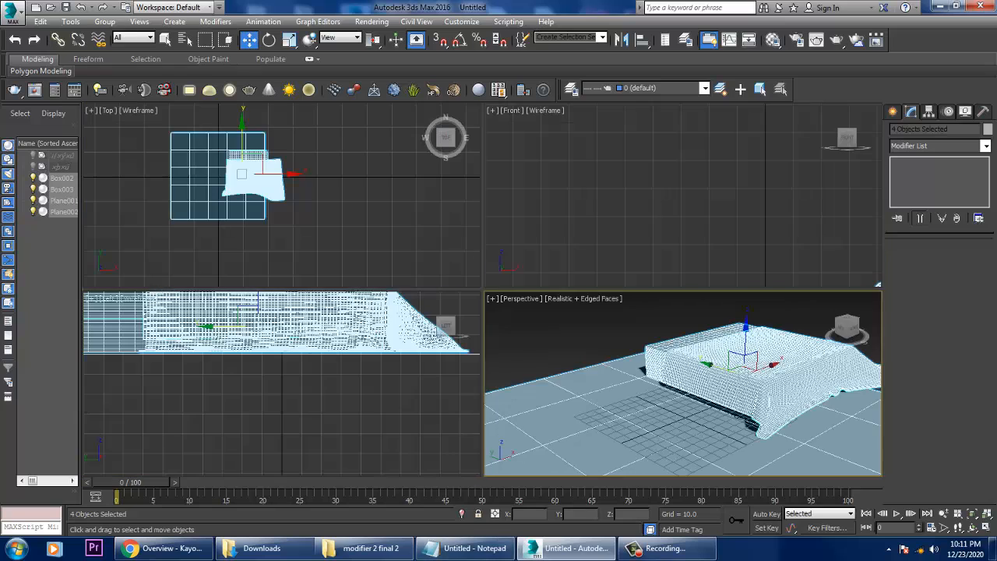
click(748, 254)
key(alt+w)
middle_drag(760, 335, 729, 226)
middle_drag(728, 305, 628, 254)
scroll(625, 314, down, 3)
- Draw an open six-vertex bottle-like half profile about 109 units tall with the Line spline in the Front view, with AutoGrid off
click(893, 112)
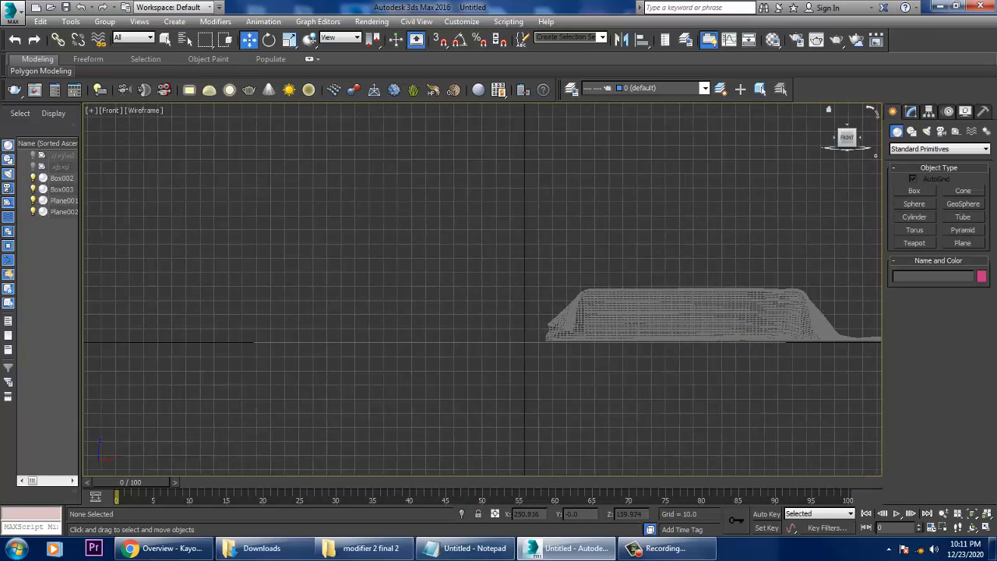
click(911, 131)
click(914, 201)
middle_drag(410, 240, 551, 234)
scroll(560, 237, up, 2)
click(602, 217)
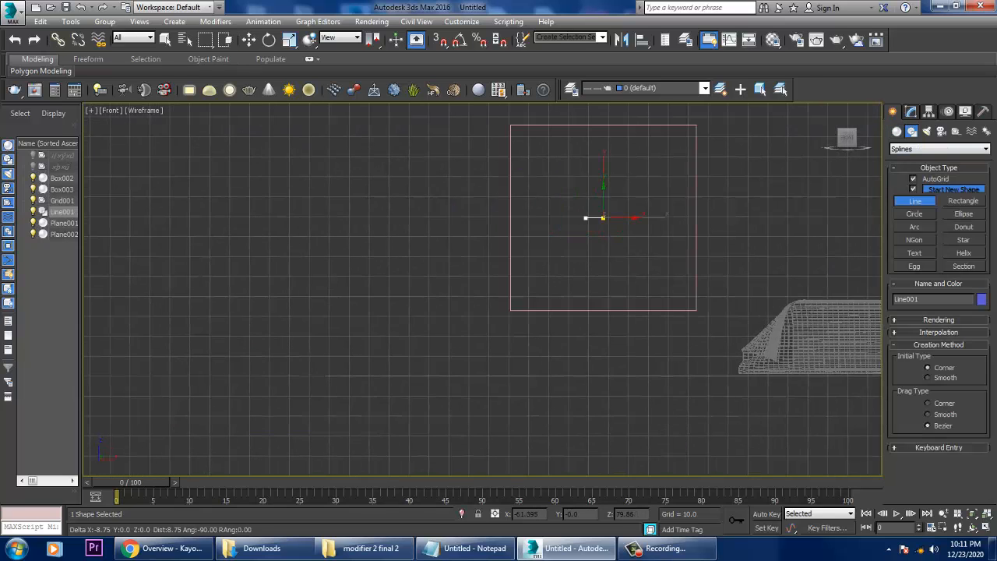
right_click(590, 218)
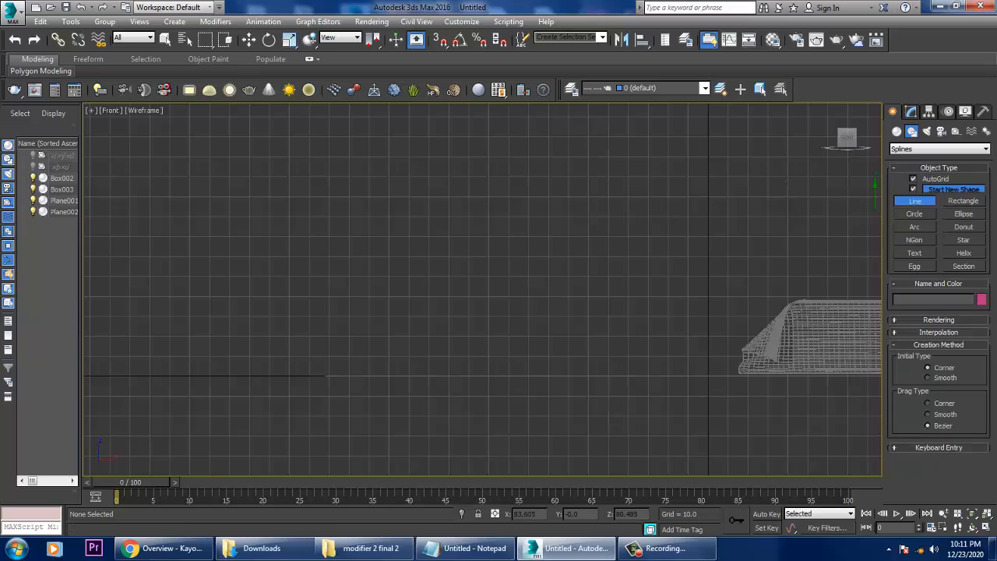
click(604, 207)
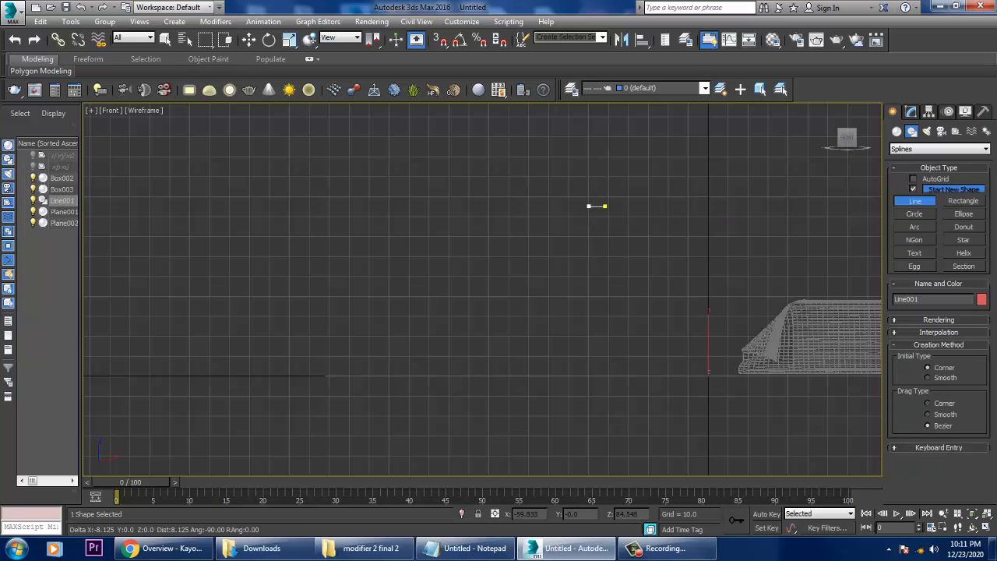
click(589, 206)
click(589, 252)
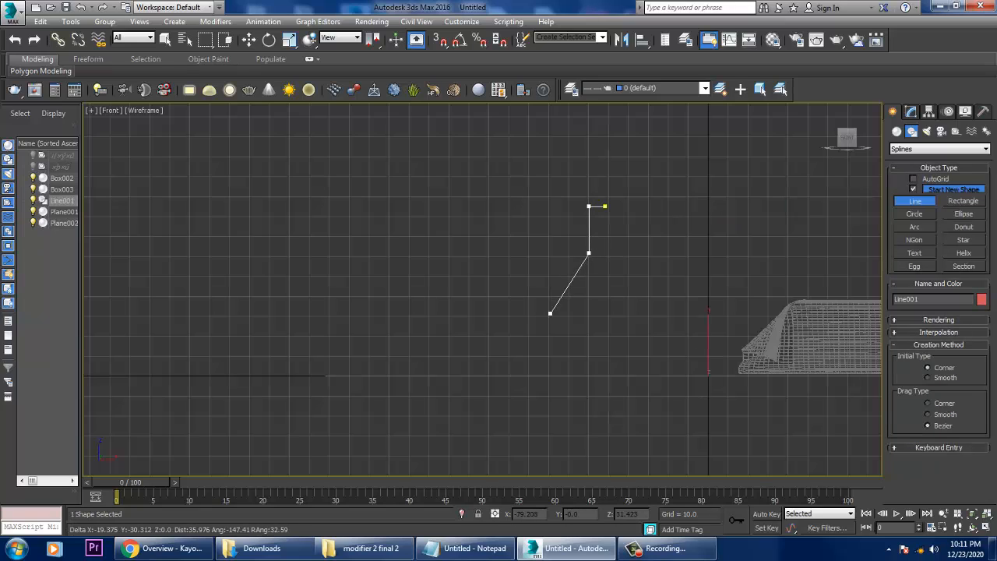
click(567, 290)
click(592, 425)
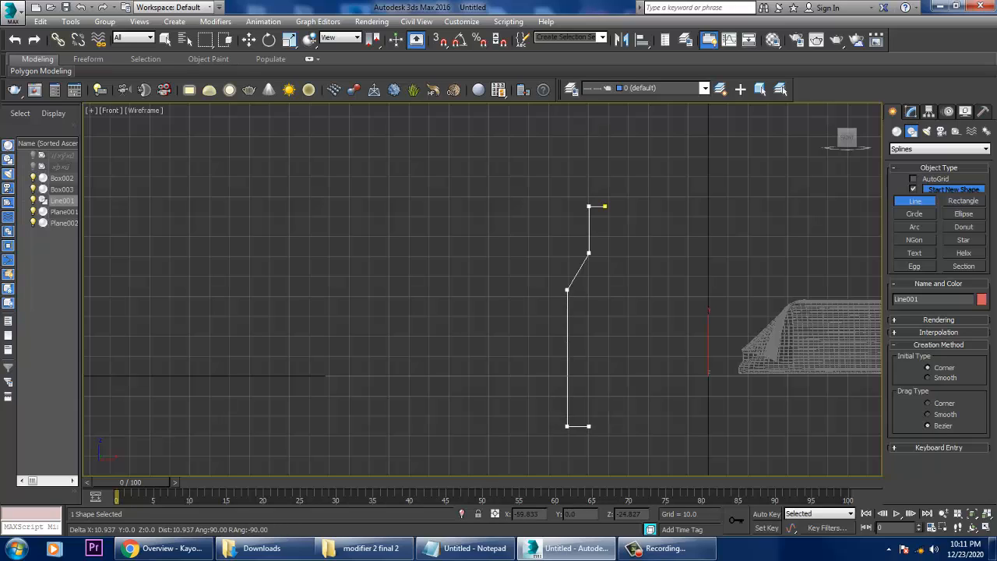
right_click(592, 425)
- Fillet the base corner, the shoulder corner and the lower neck corner of the bottle profile line
key(w)
key(1)
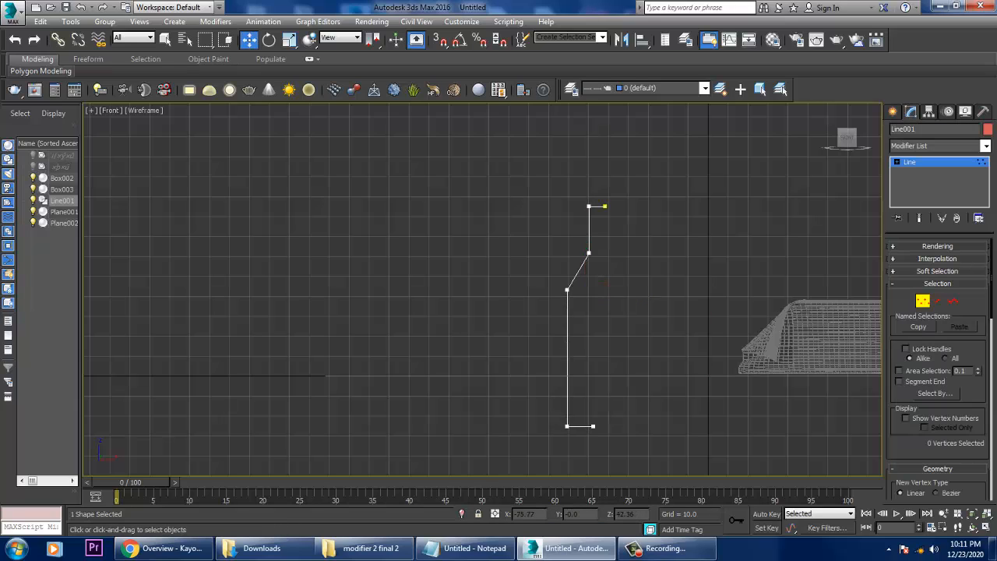
drag(571, 321, 579, 463)
scroll(939, 366, down, 5)
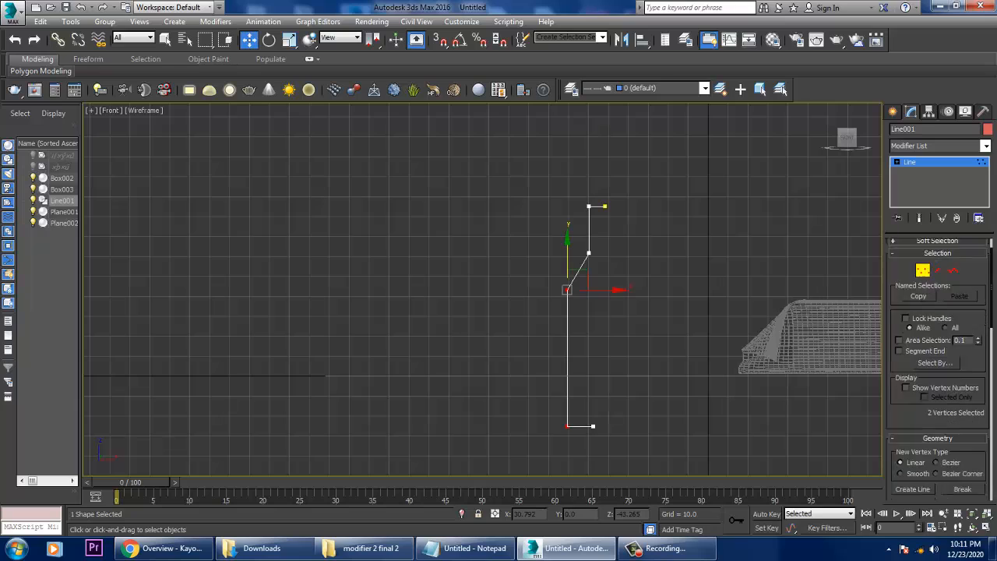
scroll(940, 366, down, 5)
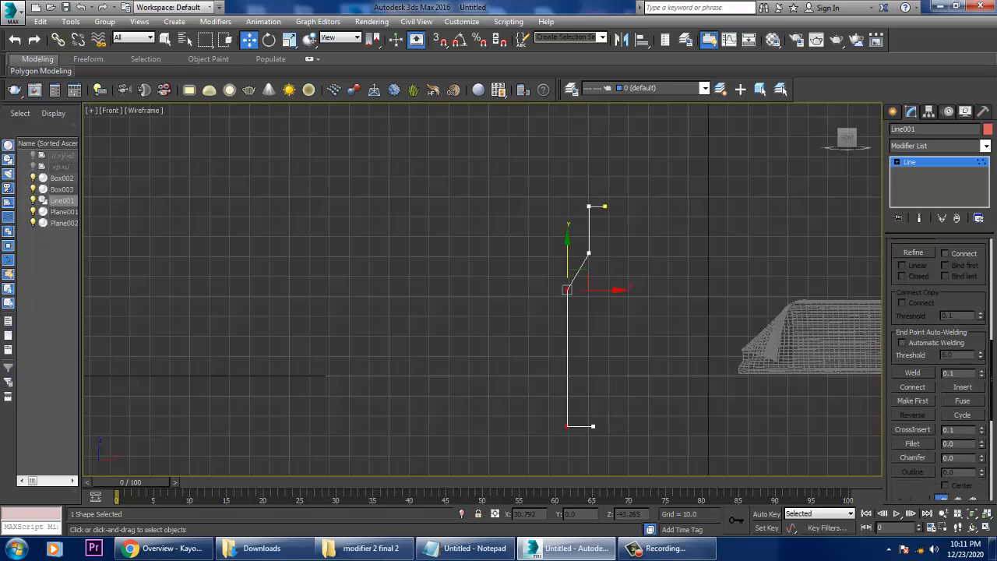
click(913, 444)
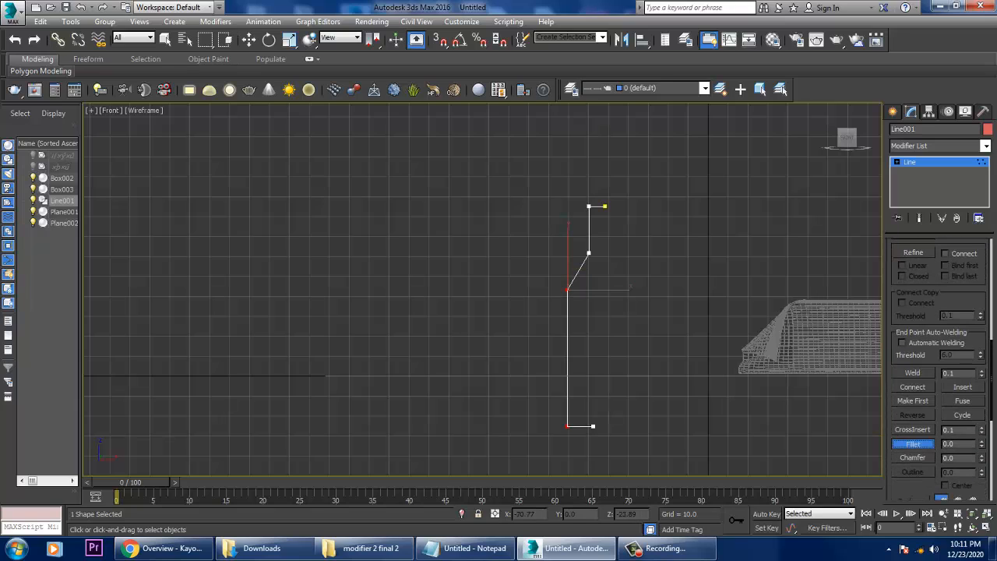
drag(568, 425, 568, 416)
click(588, 253)
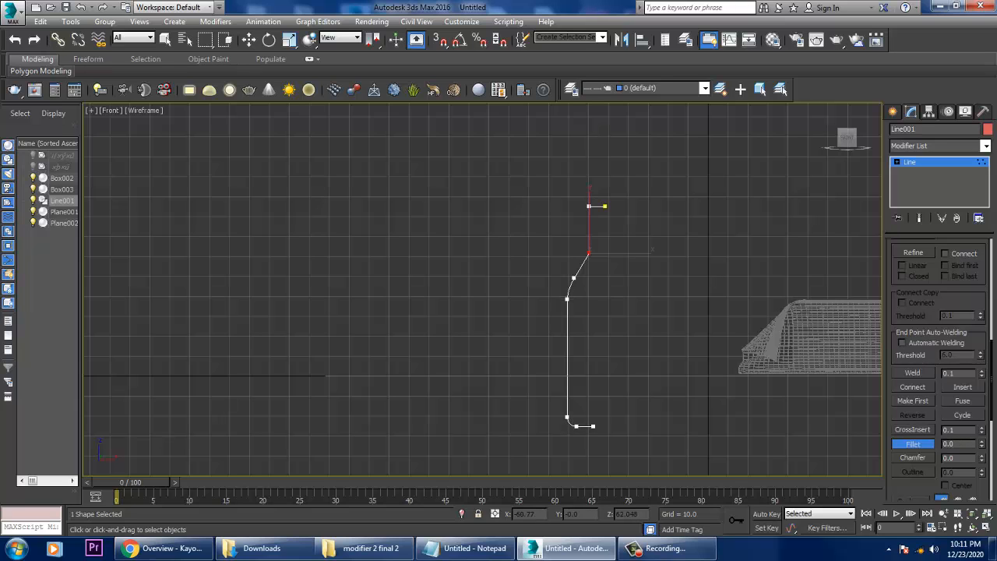
drag(589, 253, 589, 238)
key(w)
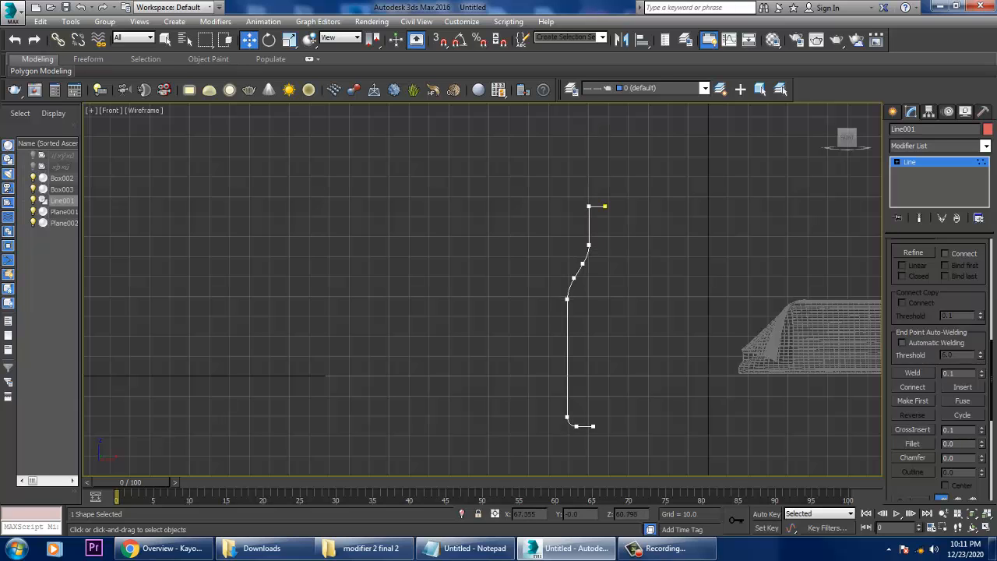
key(1)
- Raise the profile line above the ground plane to about Z 71.9 in the maximized Perspective view
key(alt+w)
middle_click(576, 335)
key(alt+w)
alt+middle_drag(561, 261, 493, 249)
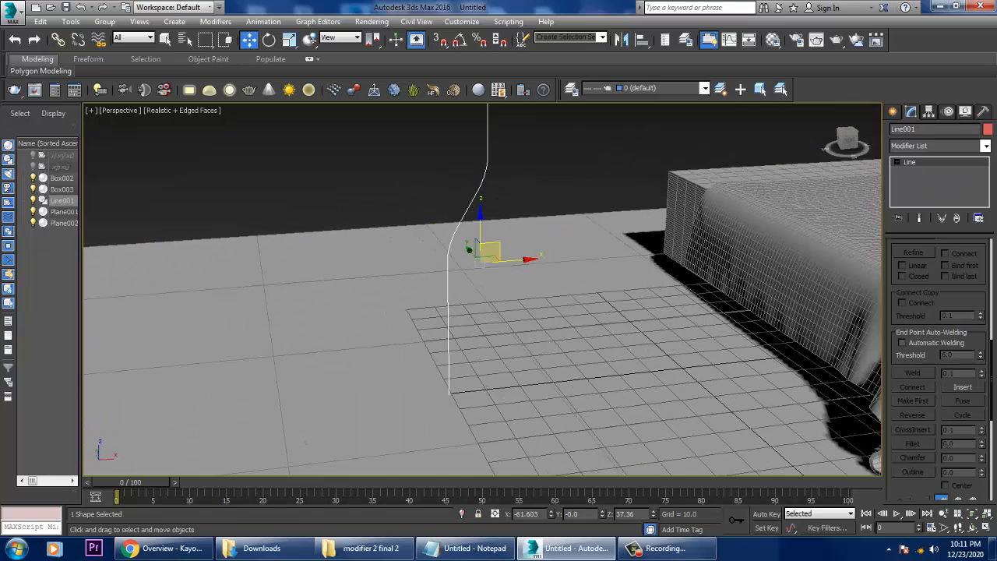
drag(481, 230, 480, 103)
scroll(481, 117, down, 3)
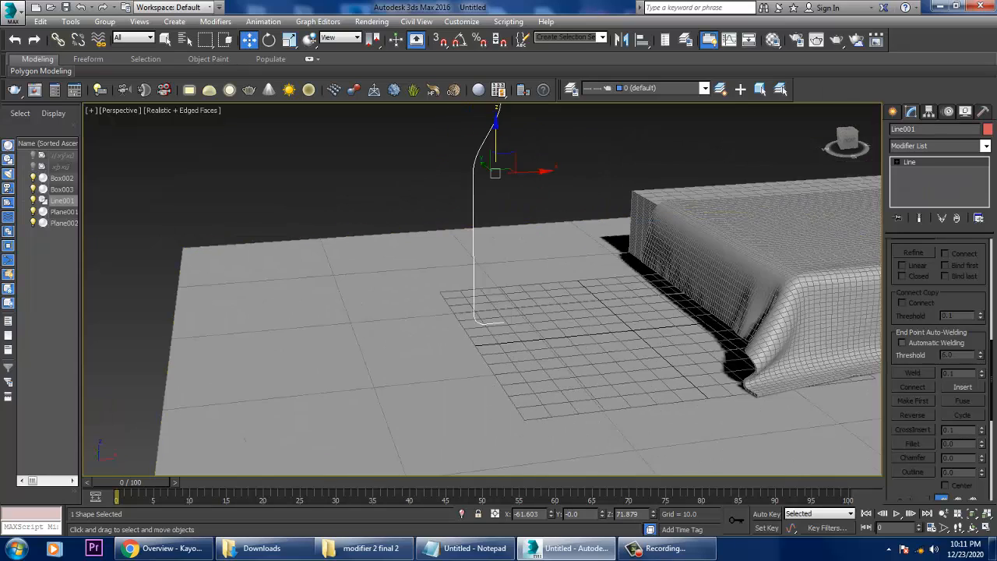
middle_drag(481, 140, 482, 253)
- Apply a Lathe modifier to the raised profile line
click(985, 145)
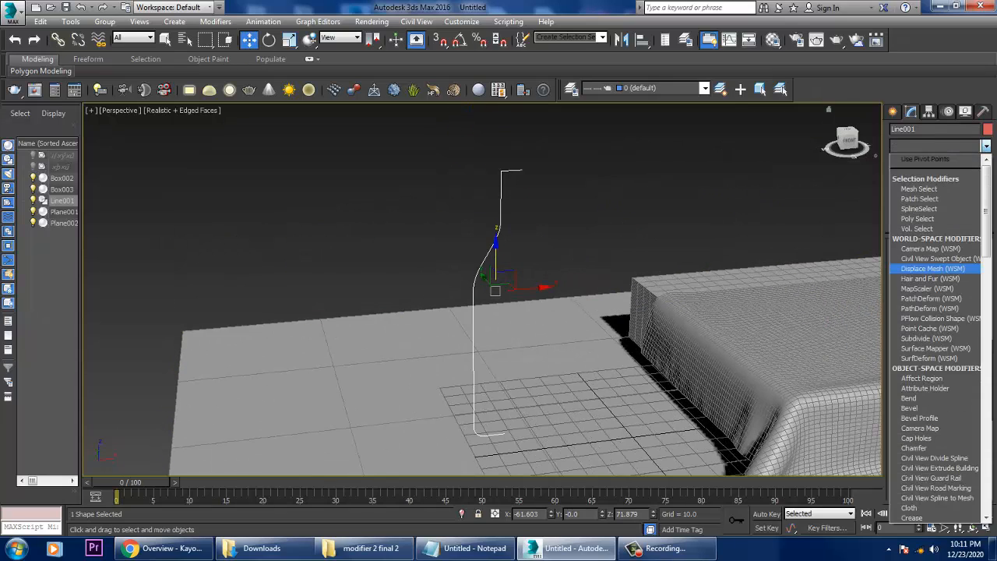
key(l)
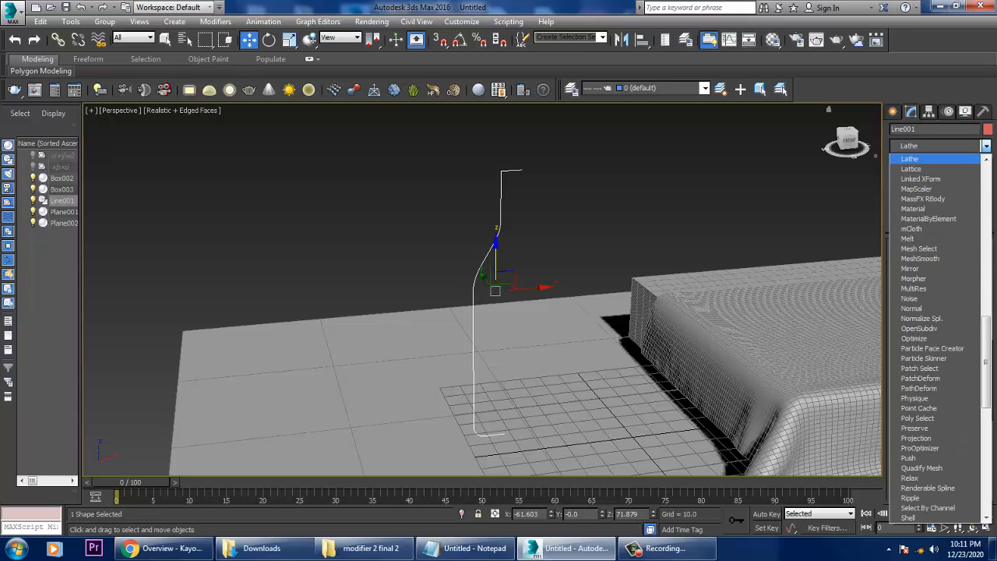
click(927, 159)
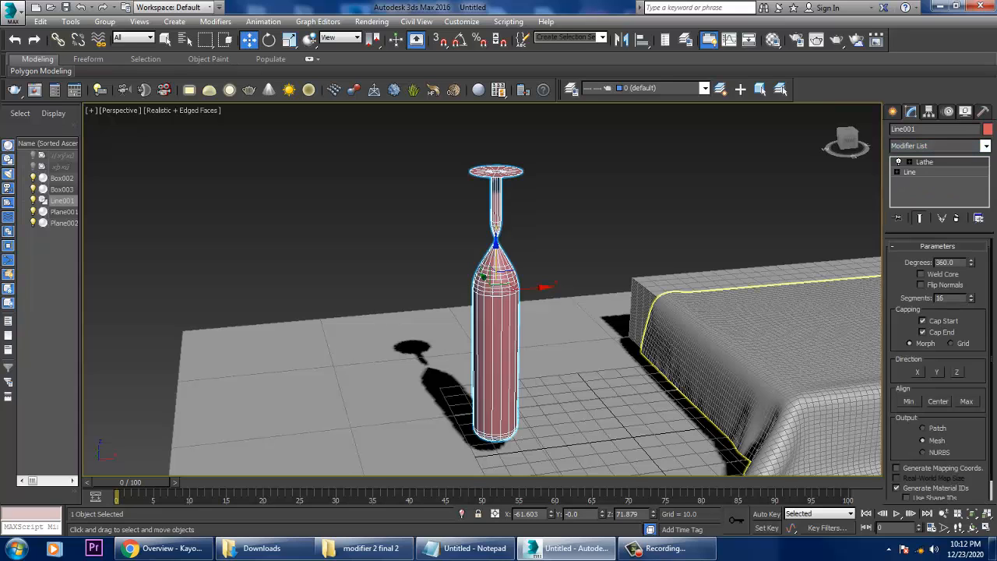
alt+middle_drag(577, 343, 649, 391)
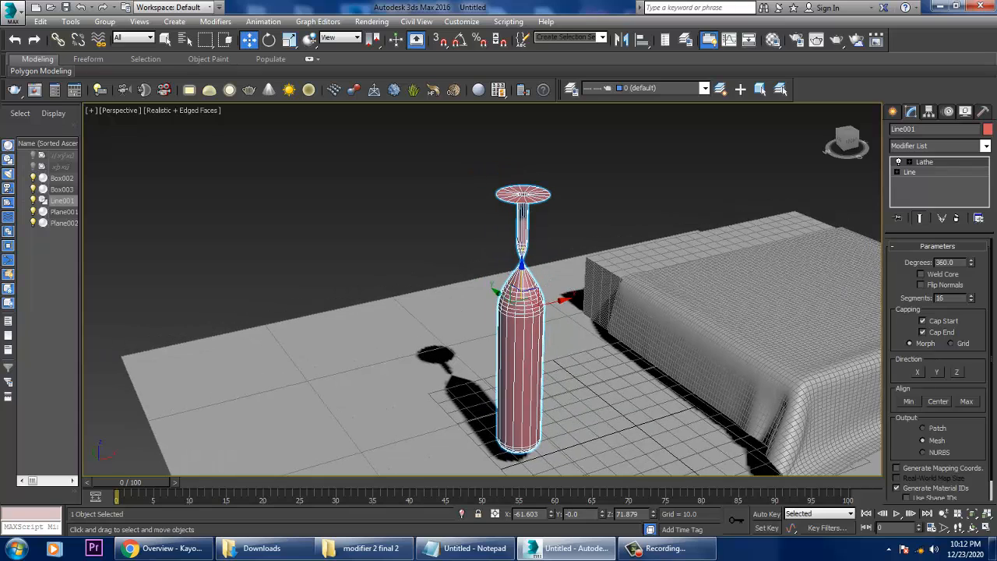
- Compare the Lathe's X, Y and Z directions and keep Y, then try the Min and Center alignments and set Max
click(918, 373)
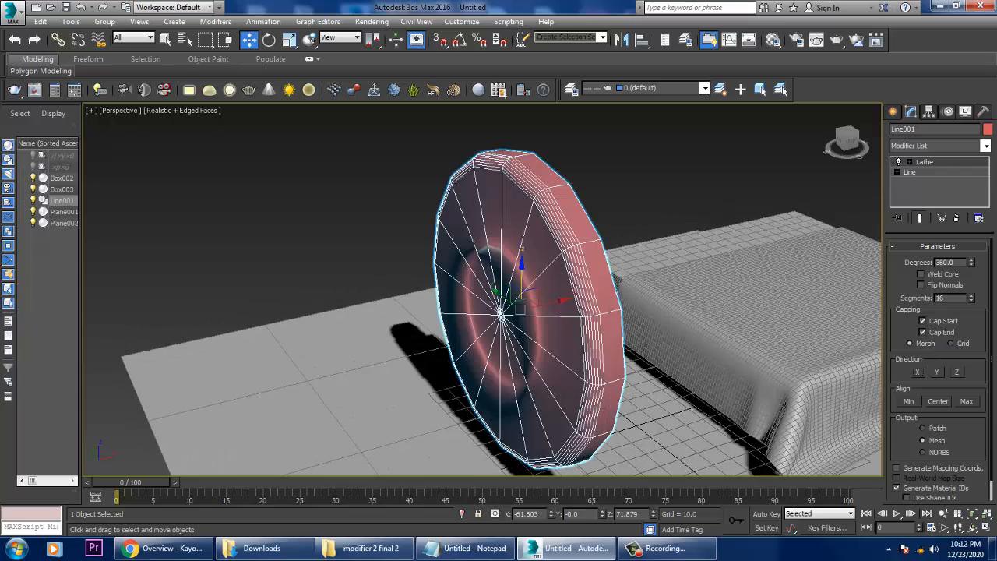
click(938, 372)
click(957, 372)
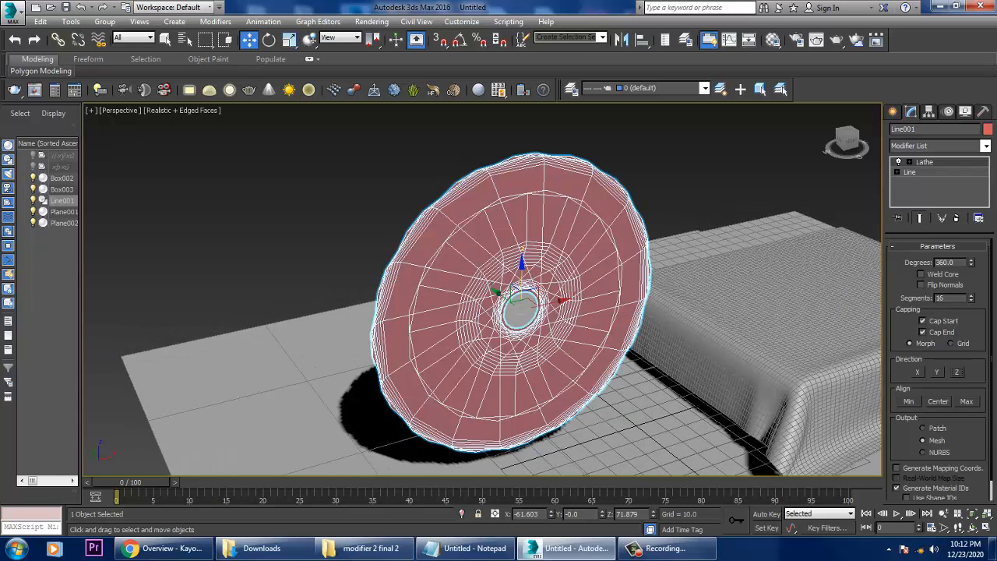
click(937, 372)
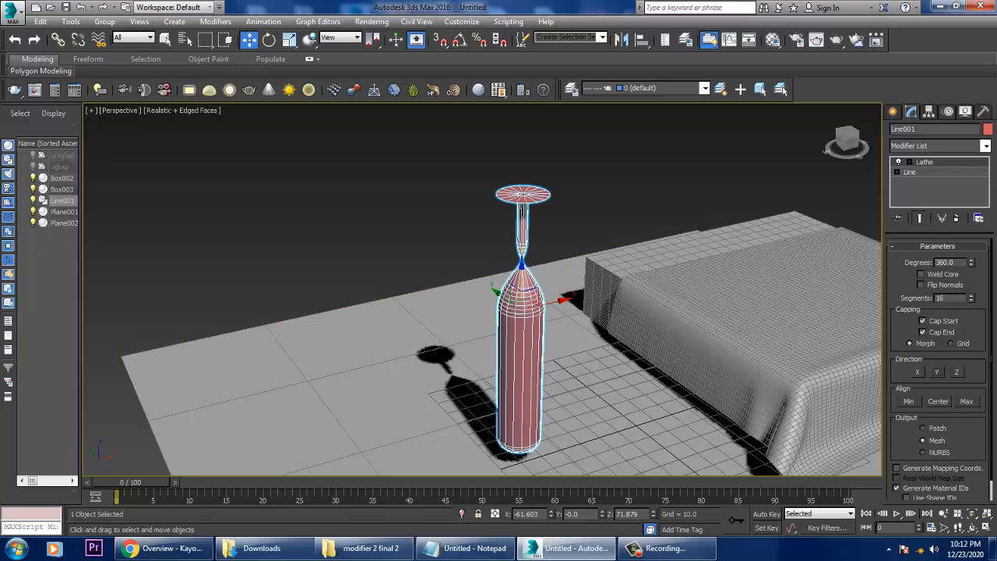
click(908, 402)
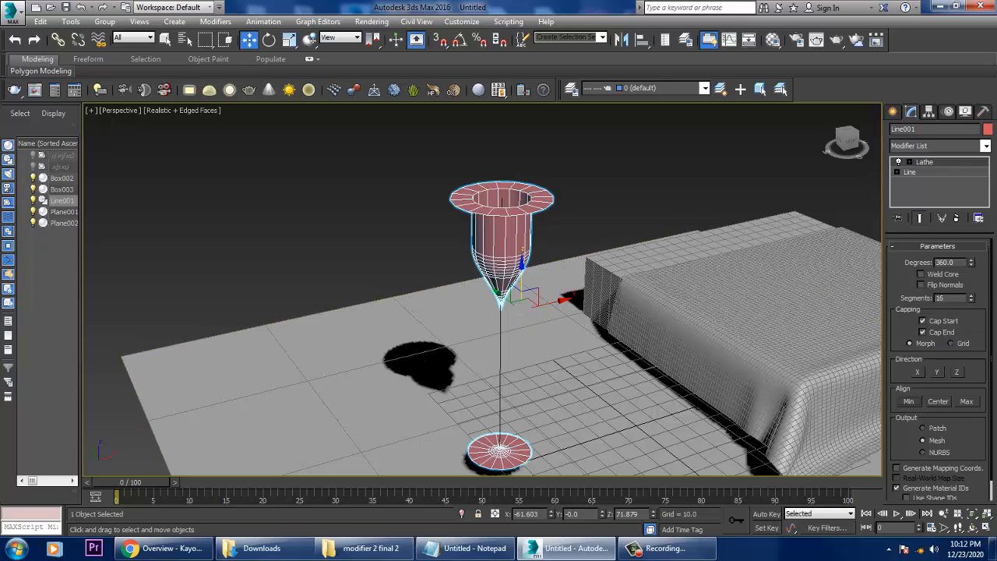
click(938, 401)
click(966, 401)
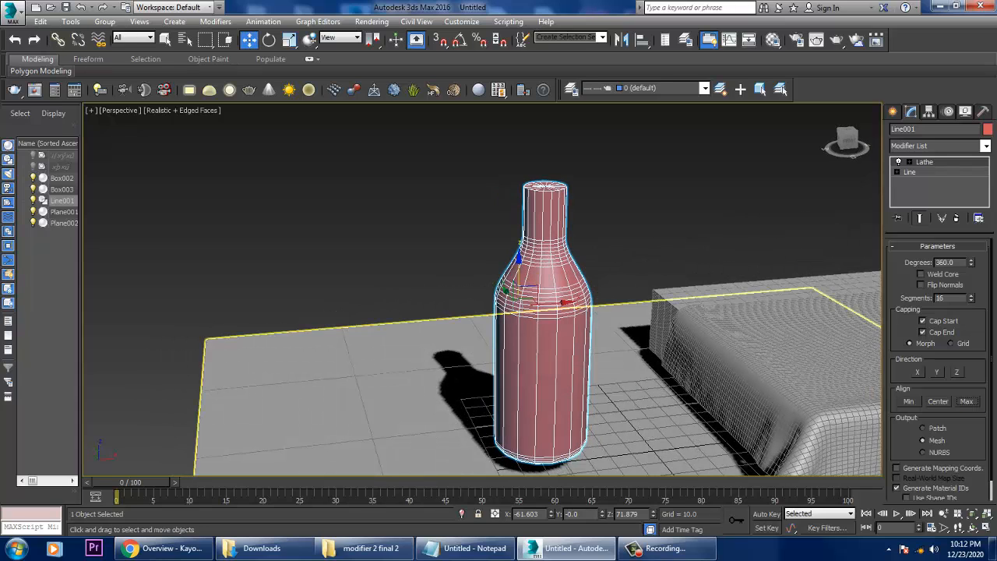
- Open the Line's vertex level under the Lathe with the end result shown, and maximize the Front view
key(alt+w)
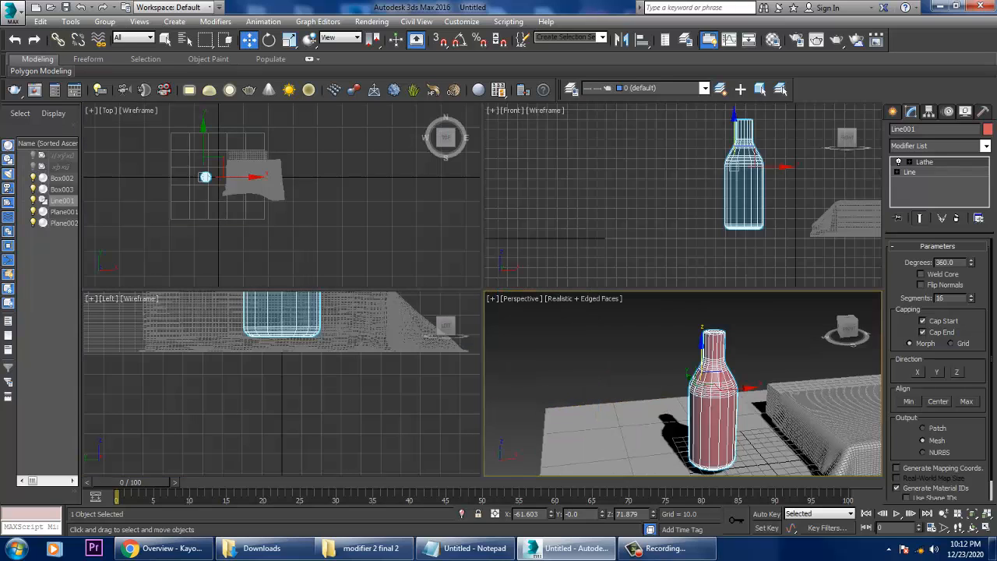
click(898, 172)
click(920, 182)
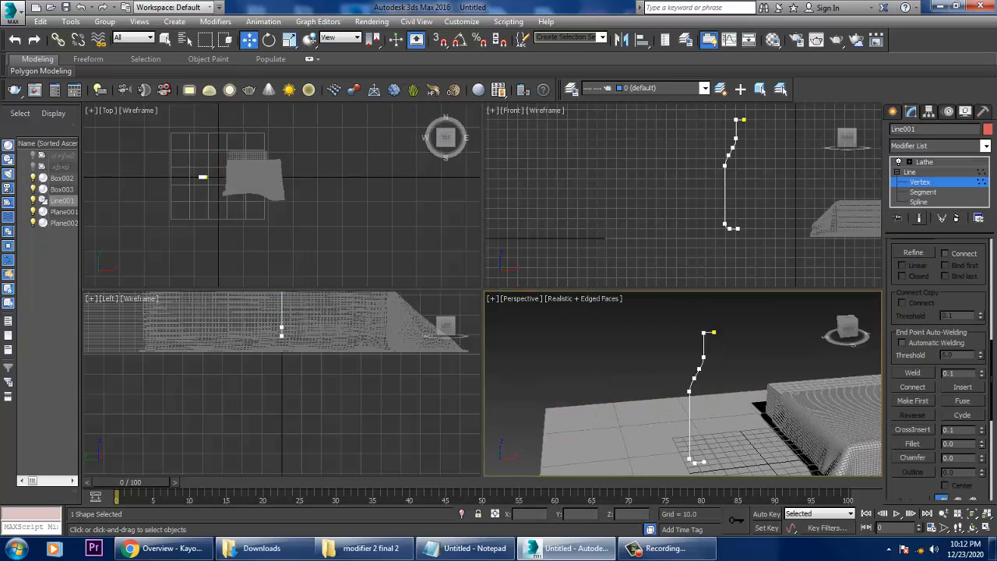
click(920, 218)
key(alt+w)
- Move the side wall vertices of the profile, excluding the two endpoints, slightly inward to narrow the bottle
drag(445, 161, 557, 398)
mouse_move(573, 181)
mouse_down()
mouse_move(583, 182)
mouse_move(575, 182)
mouse_up()
drag(541, 393, 542, 393)
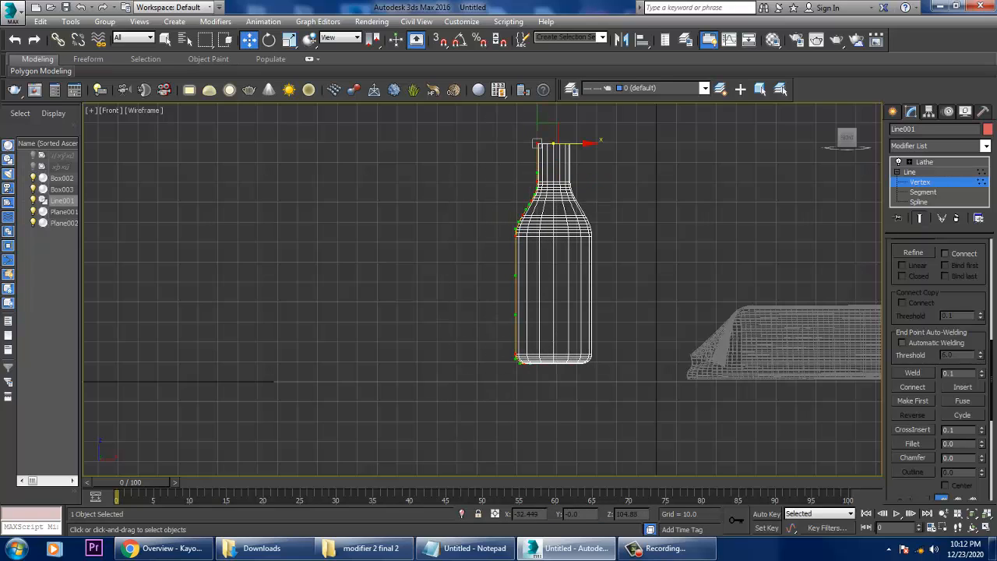
drag(584, 143, 591, 143)
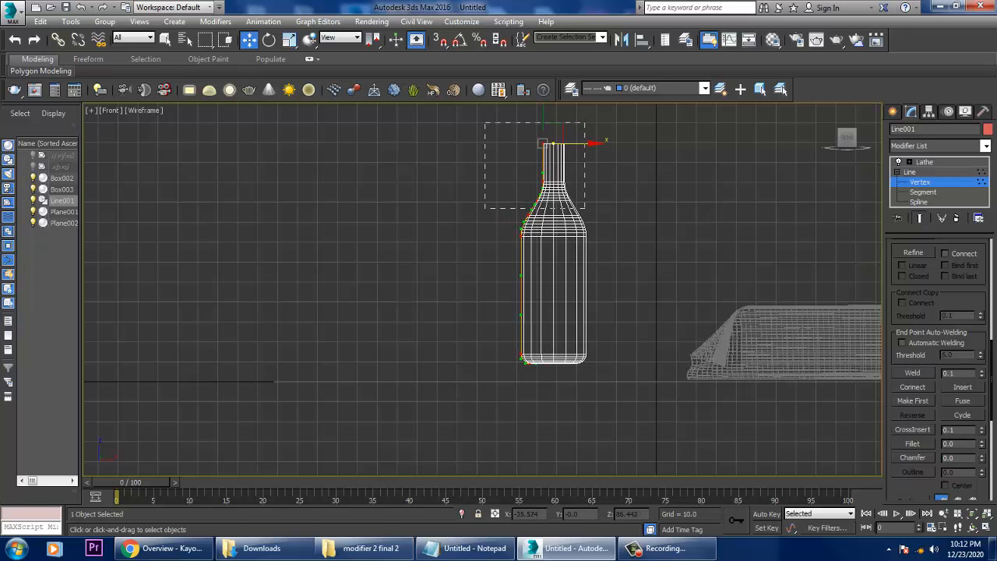
- Raise the shoulder and neck vertices to lengthen the bottle body, and lower the two mouth vertices by about 4 units
drag(585, 208, 590, 253)
drag(554, 134, 554, 105)
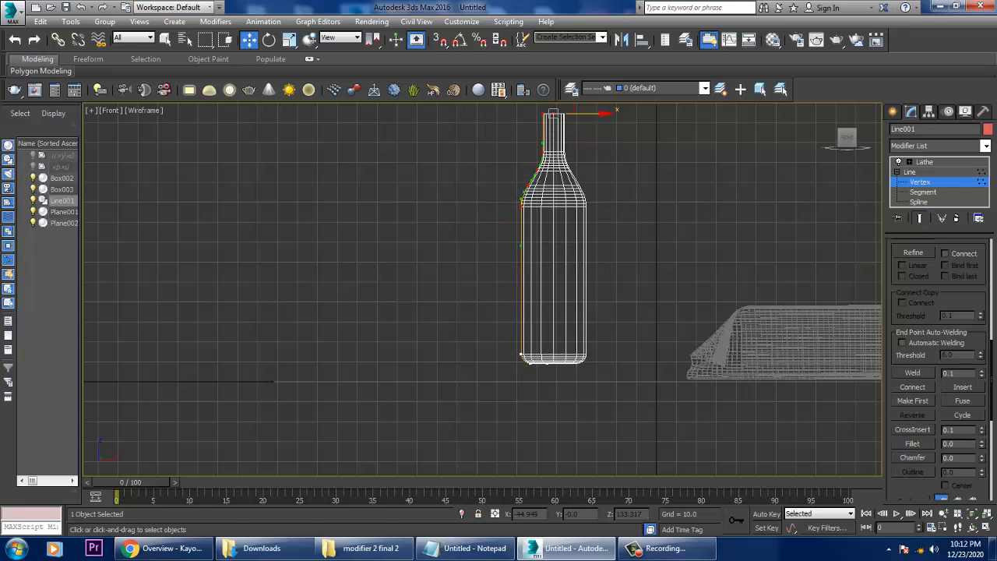
middle_drag(554, 114, 559, 209)
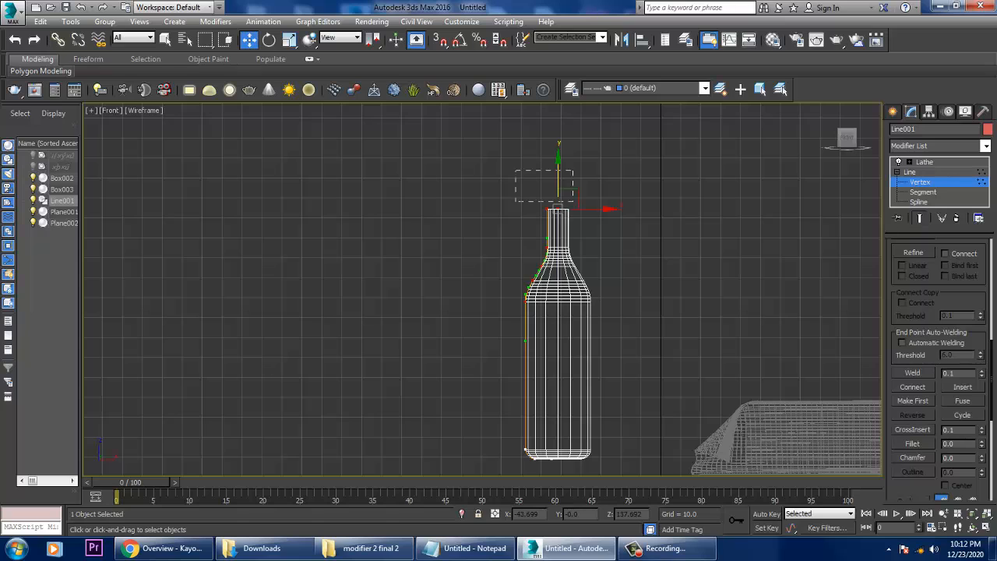
drag(573, 201, 580, 222)
mouse_move(558, 169)
mouse_down()
mouse_move(559, 187)
mouse_move(558, 178)
mouse_up()
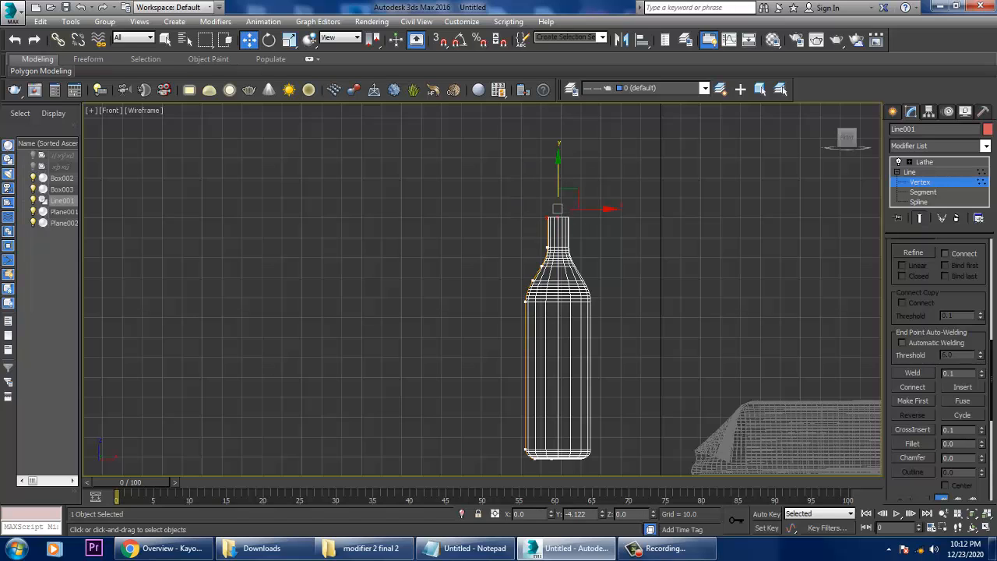
- Try to move the vertex above the rounded base corner down by about 4 units
middle_drag(559, 179, 559, 113)
click(526, 384)
drag(526, 344, 526, 351)
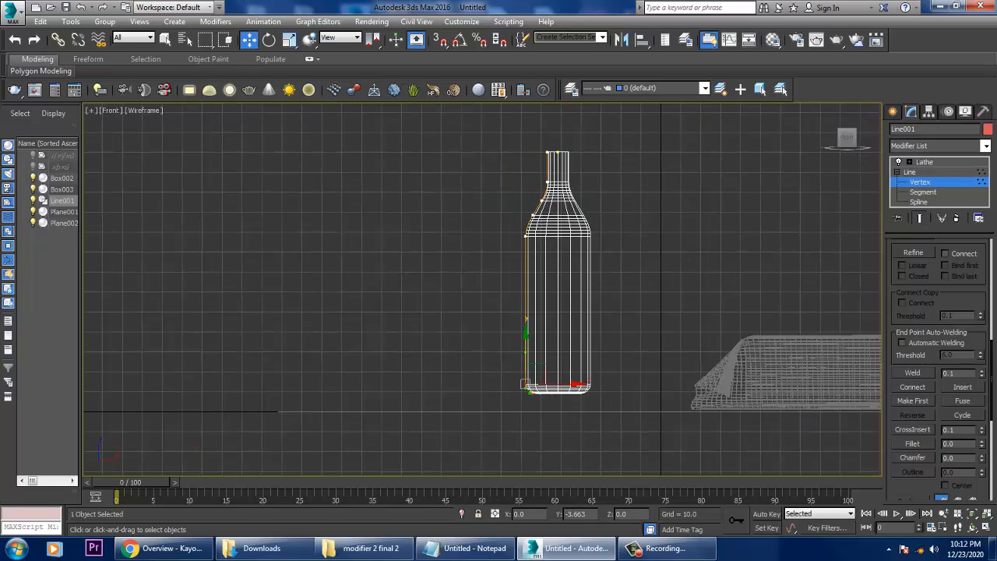
key(alt+w)
key(alt+w)
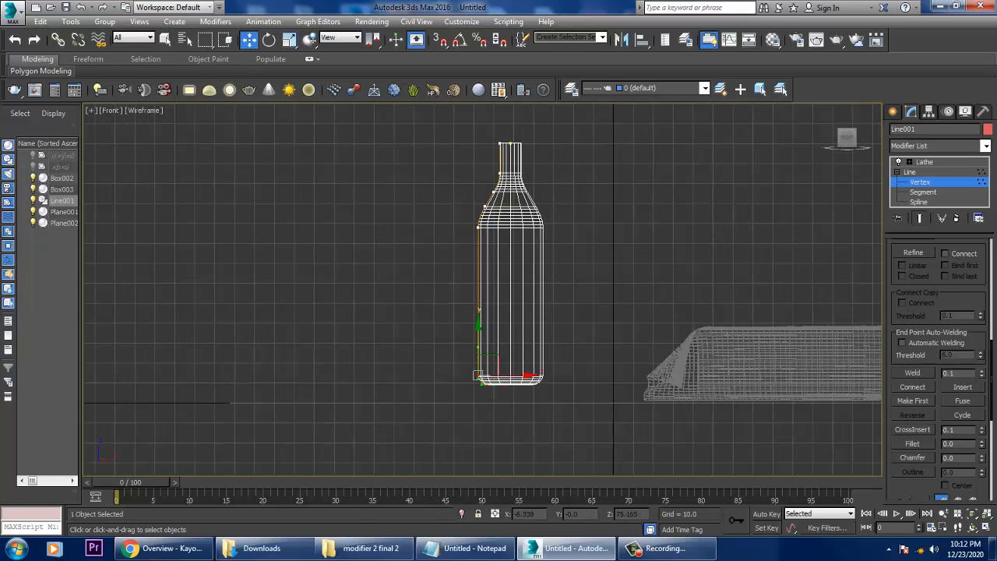
- Refine the profile's straight side with a new vertex near mid-height and move it inward to give the bottle a waist
scroll(600, 253, up, 2)
middle_drag(601, 253, 689, 207)
right_click(558, 222)
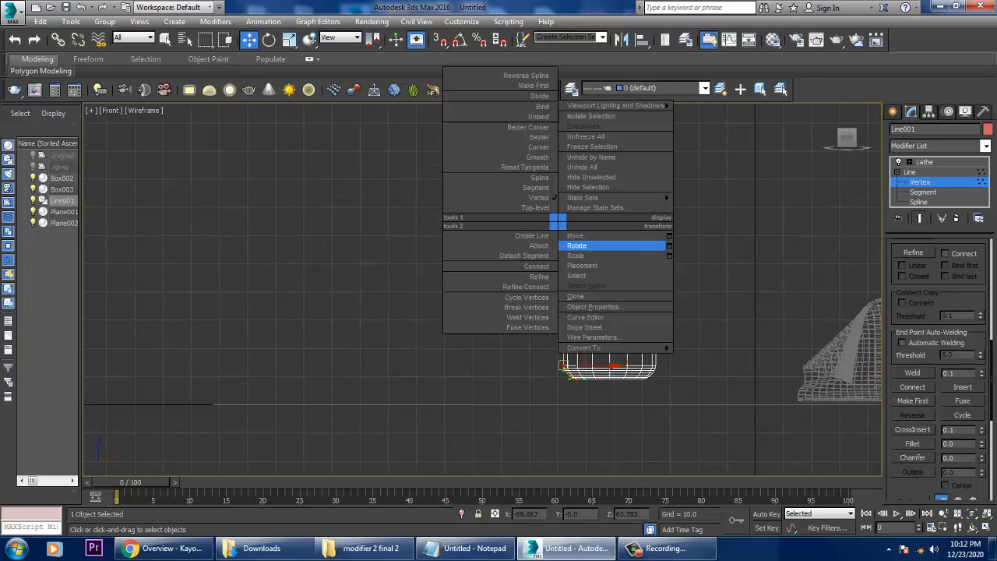
click(537, 275)
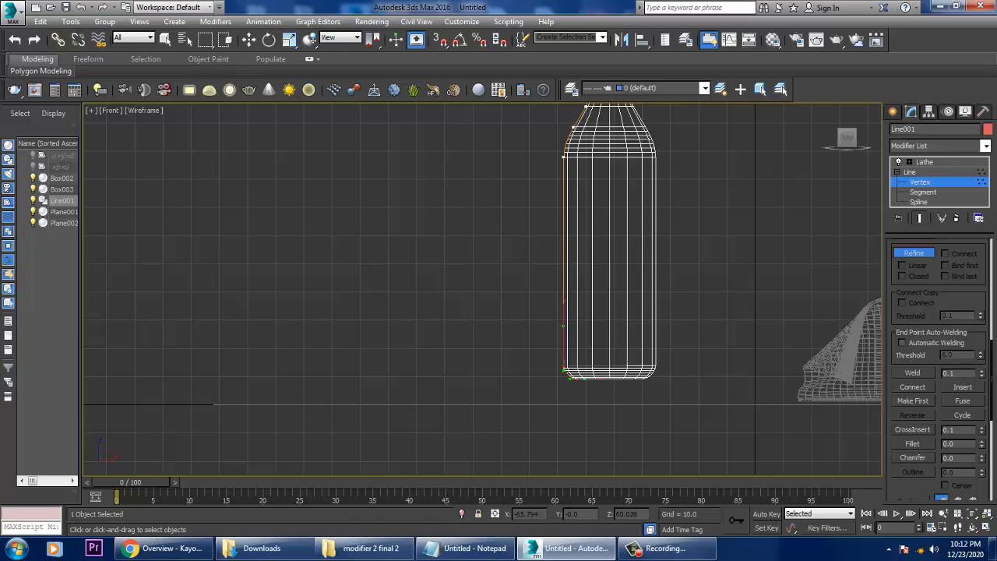
click(563, 236)
key(w)
key(1)
key(1)
drag(525, 201, 626, 271)
drag(608, 235, 621, 236)
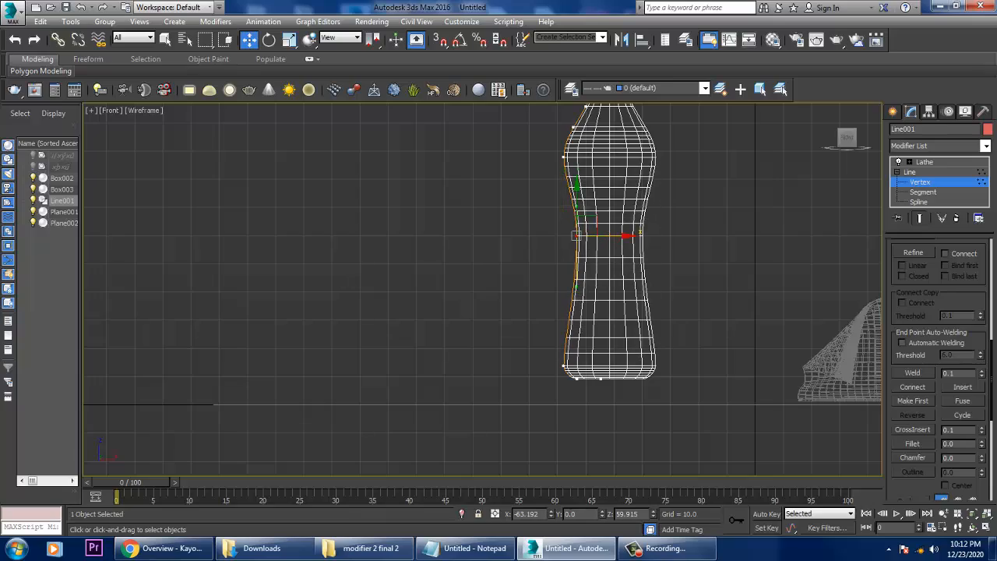
- Lower the mouth vertices a little in the Perspective view to shorten the bottle's neck
middle_drag(621, 236, 637, 318)
key(alt+w)
right_click(606, 331)
key(alt+w)
scroll(546, 296, up, 3)
middle_drag(498, 163, 525, 248)
drag(478, 243, 586, 310)
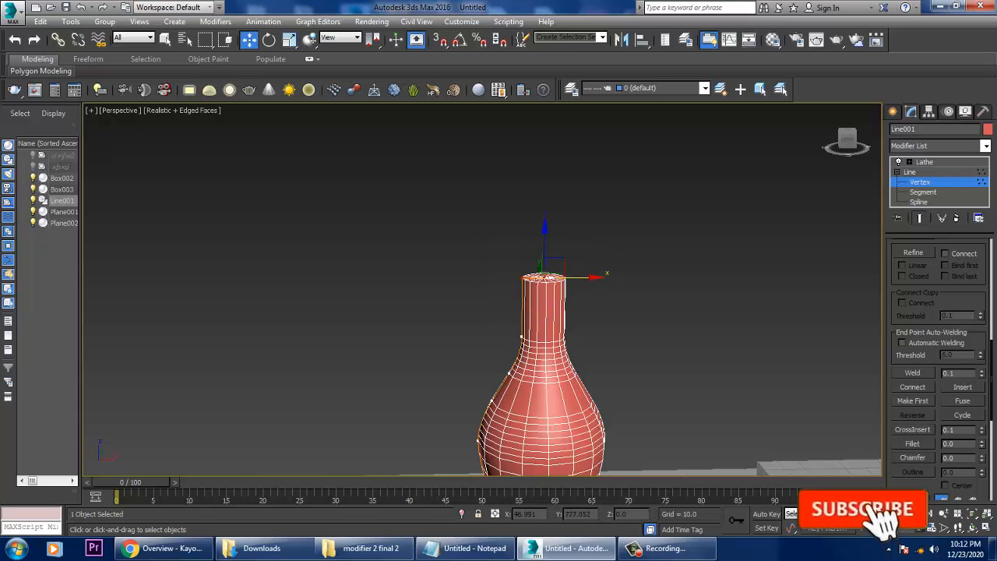
drag(545, 247, 545, 261)
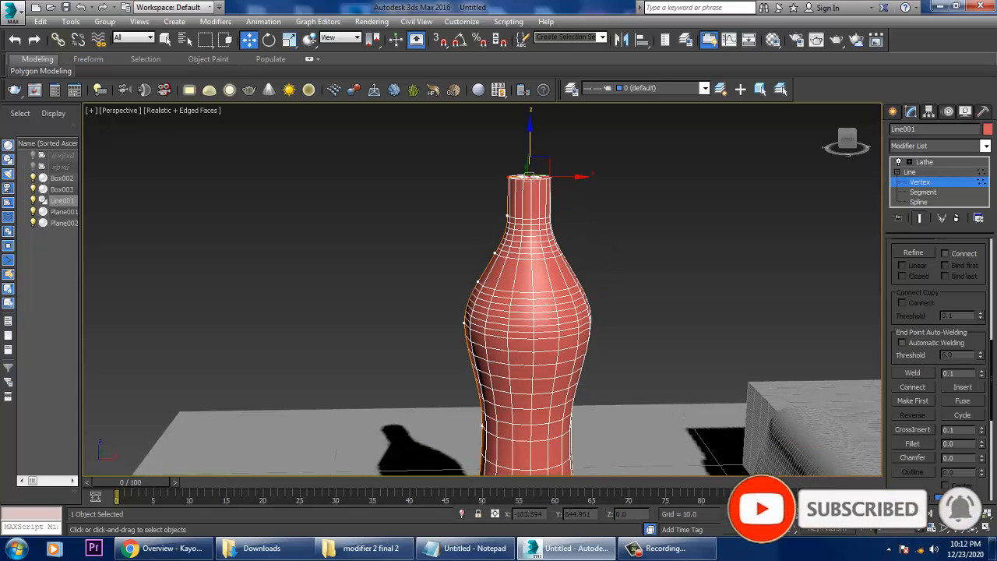
alt+middle_drag(514, 272, 494, 290)
scroll(555, 310, down, 3)
alt+middle_drag(494, 291, 497, 312)
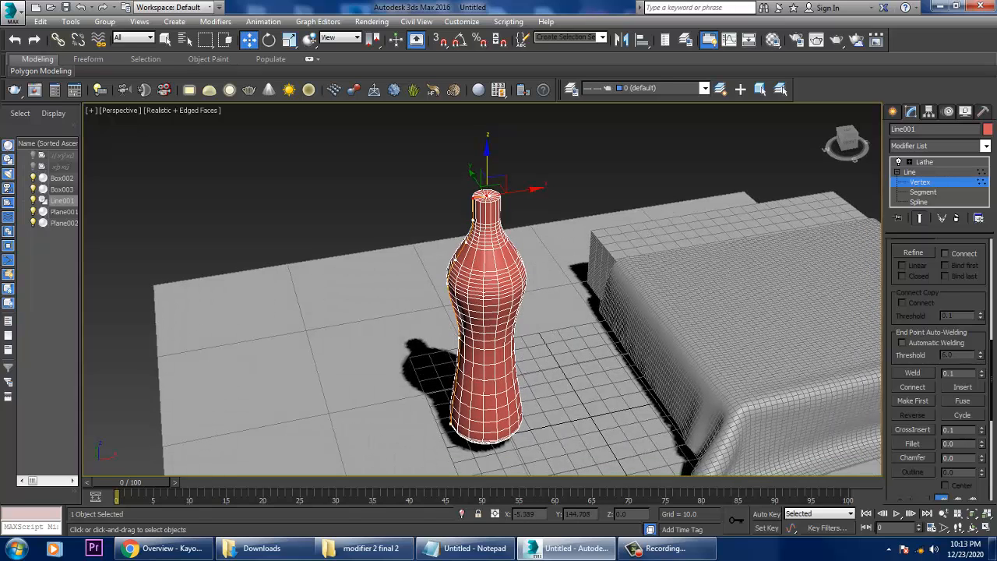
- Toggle the Lathe off and on to compare the spline with the bottle, and inspect the bottle from several angles
click(898, 162)
click(898, 162)
click(898, 162)
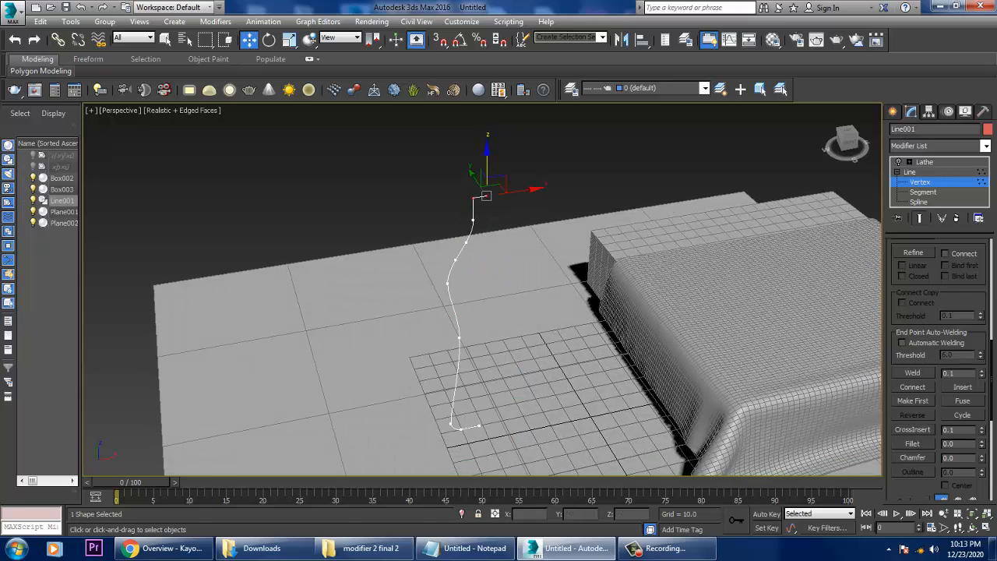
click(898, 162)
alt+middle_drag(499, 311, 491, 271)
middle_drag(491, 271, 505, 229)
middle_drag(505, 229, 463, 229)
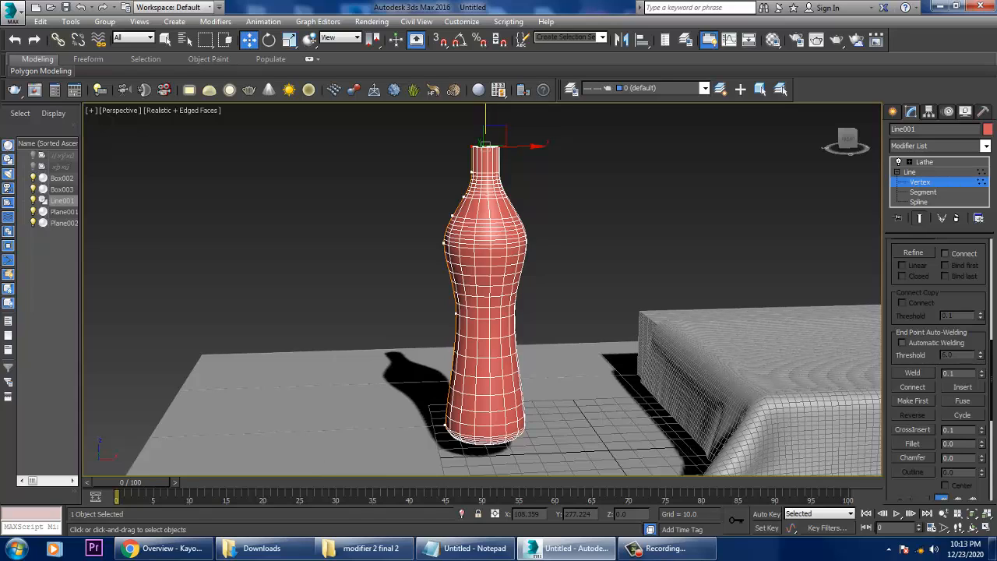
alt+middle_drag(527, 237, 555, 294)
alt+middle_drag(633, 235, 559, 215)
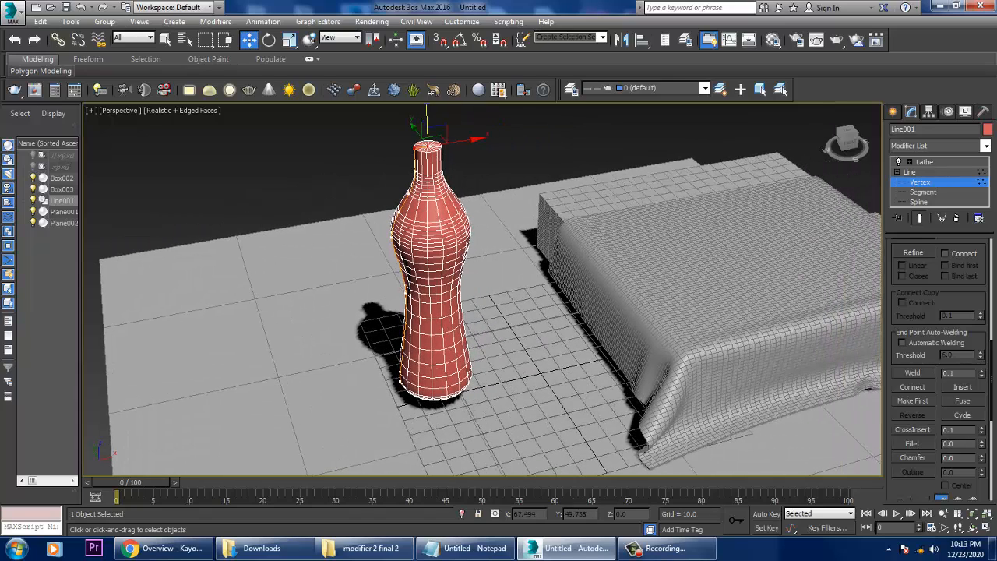
- Leave vertex editing on the lathed bottle and convert it to an Editable Poly
click(925, 161)
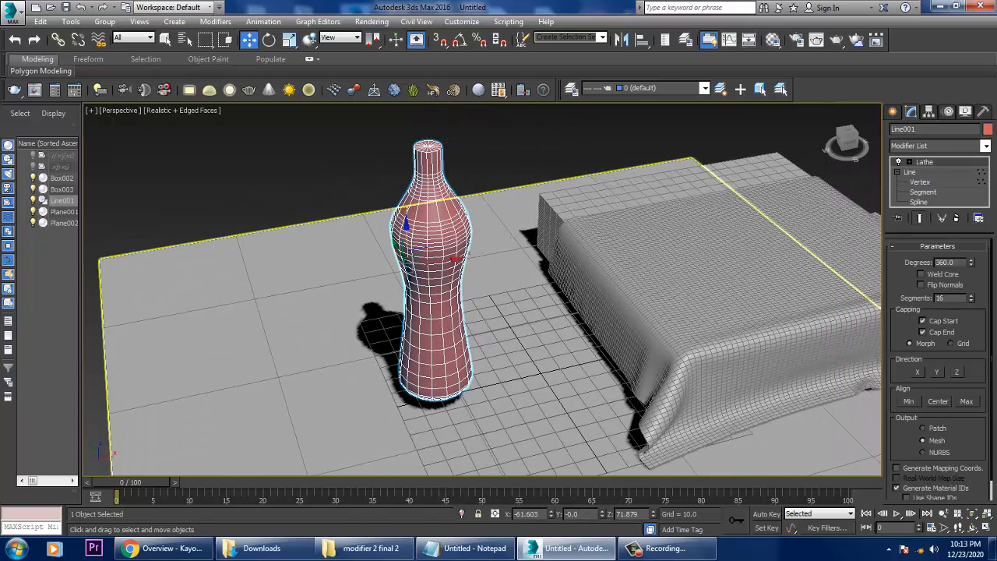
right_click(398, 194)
mouse_move(436, 320)
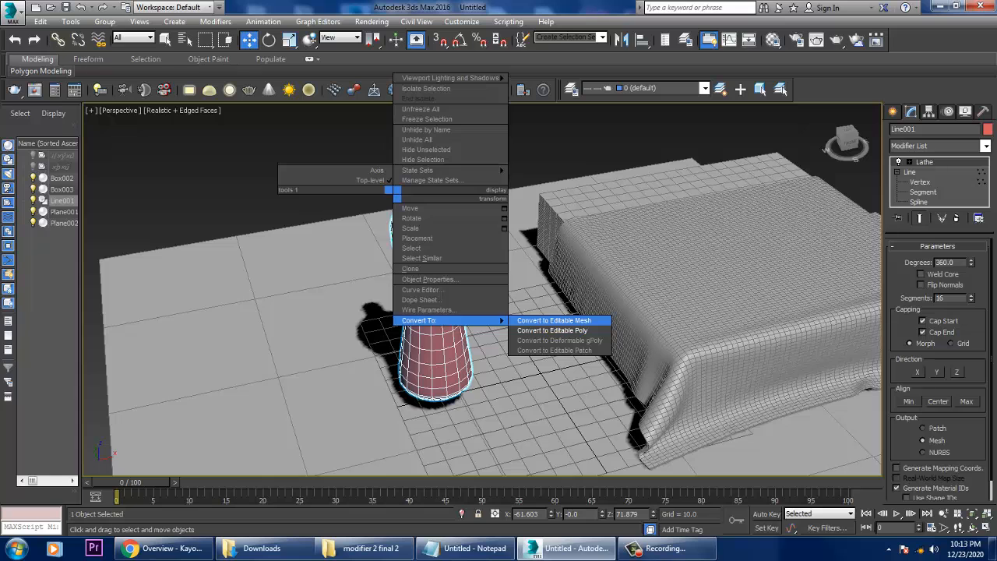
click(553, 331)
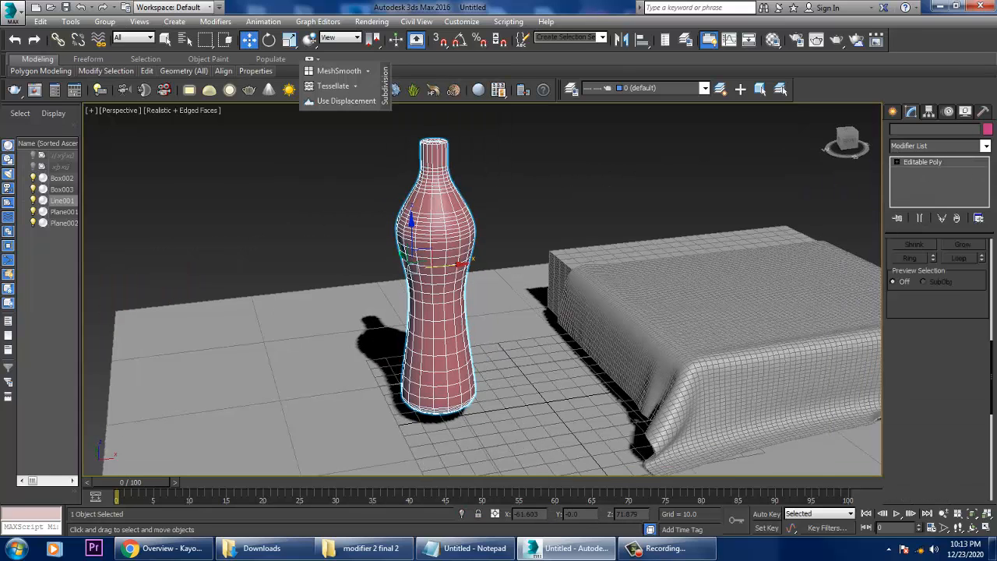
key(F4)
key(ctrl+i)
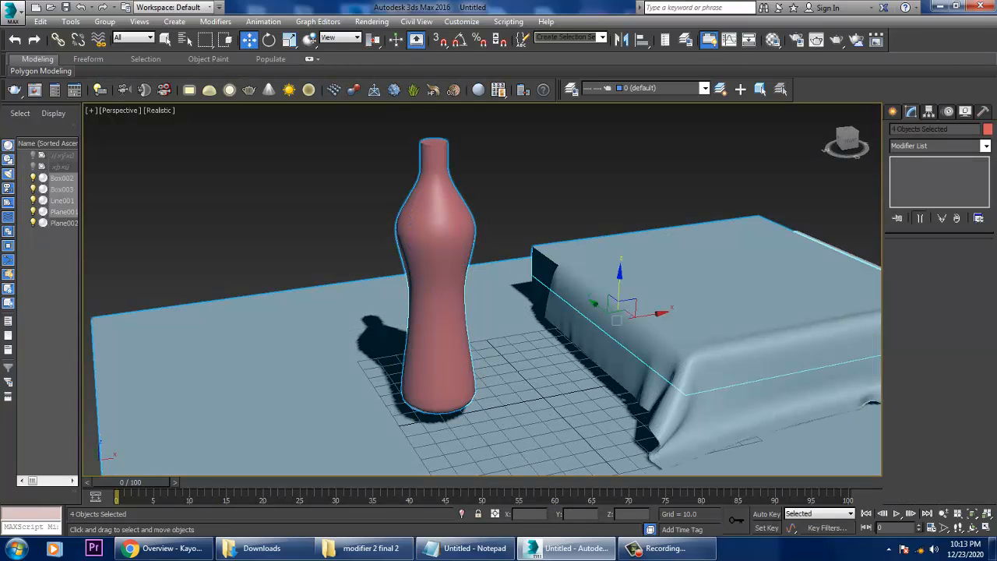
key(ctrl+i)
key(F4)
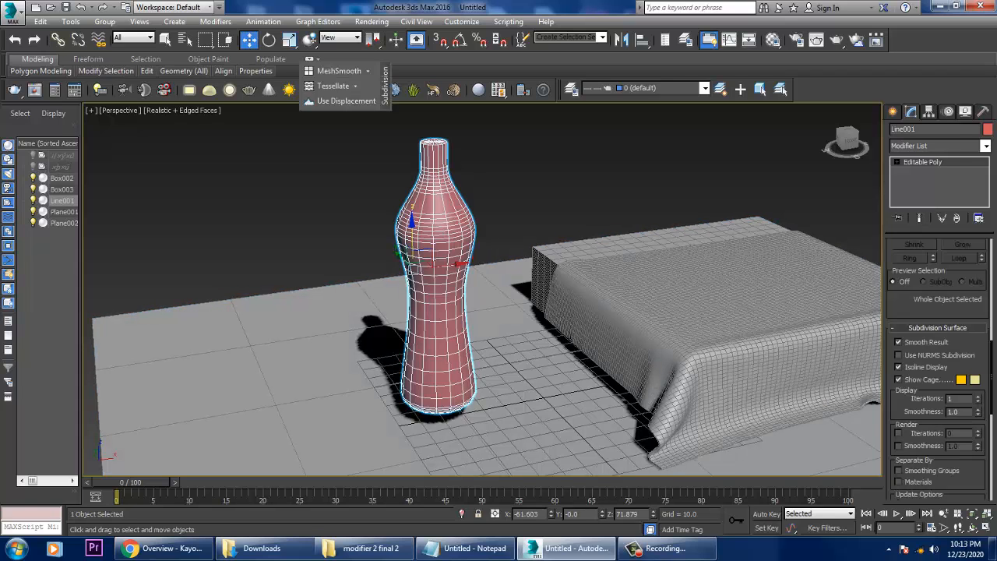
- Change the bottle's object color to light grey and deselect it
click(987, 129)
click(580, 301)
click(561, 340)
click(499, 202)
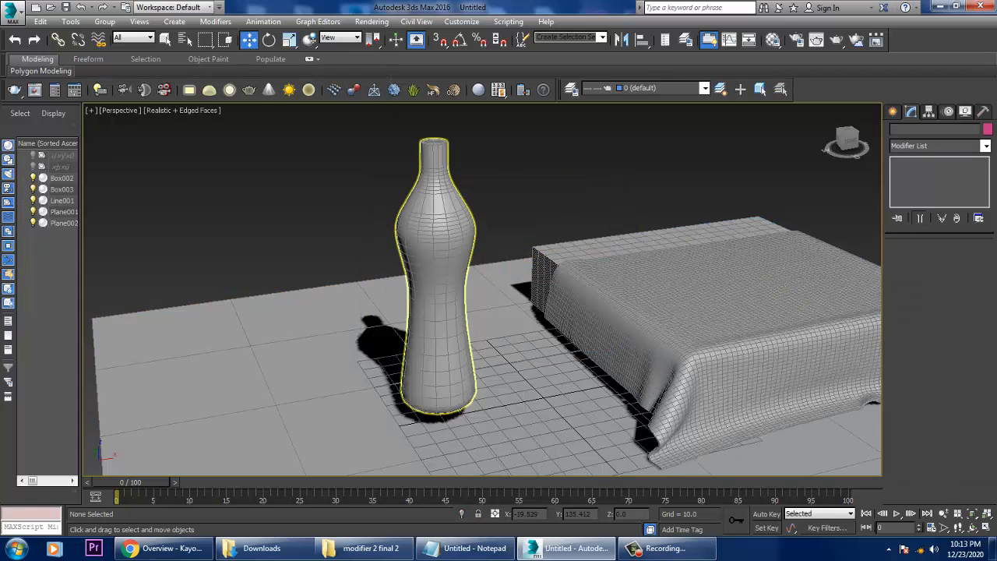
- Lower the bottle by about 8 units and move it about 89 units along positive Y, away from the draped box
click(436, 272)
drag(412, 228, 412, 248)
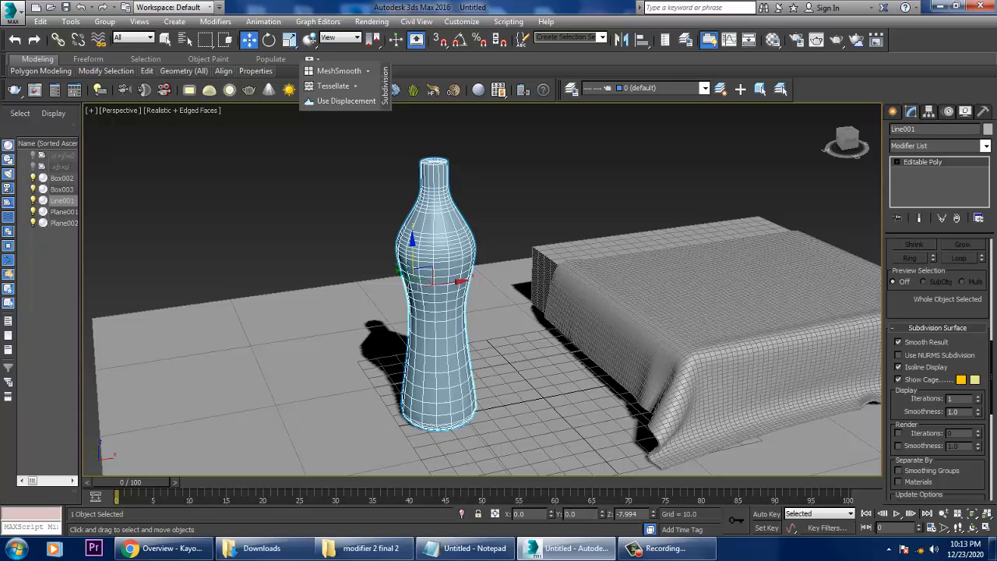
alt+middle_drag(412, 248, 460, 269)
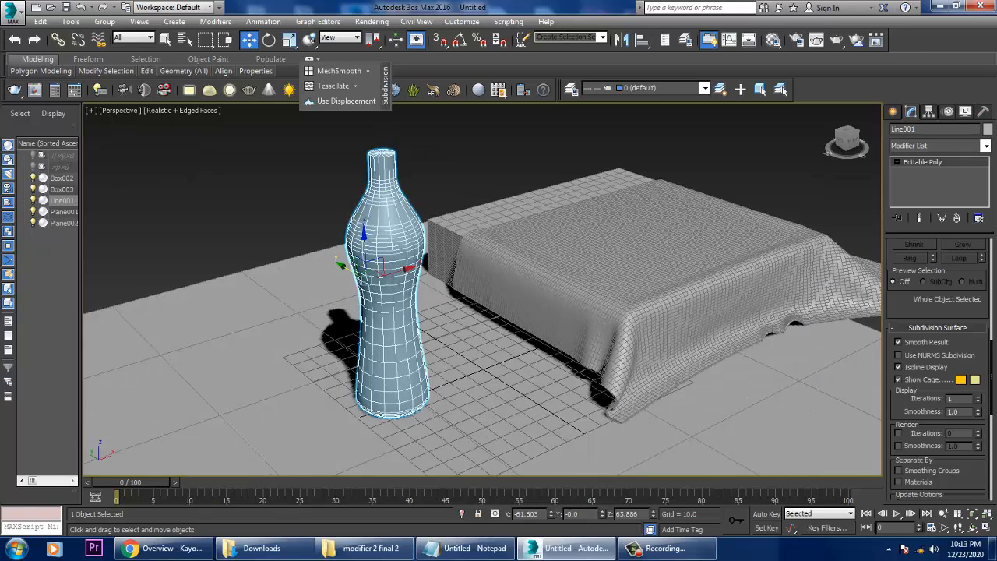
drag(351, 267, 254, 204)
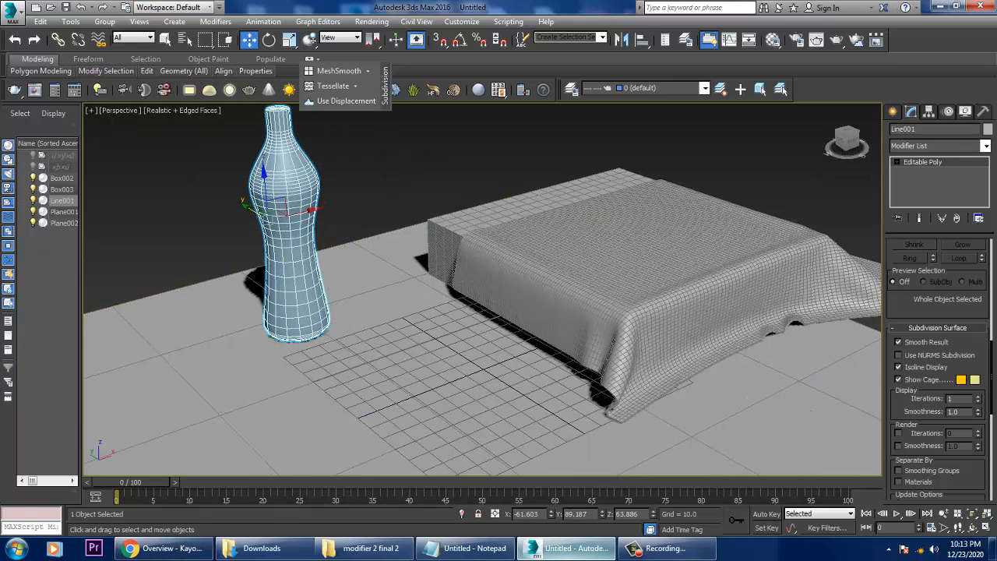
- Switch to Notepad to review the list of modifiers still to cover, and return to 3ds Max
click(467, 548)
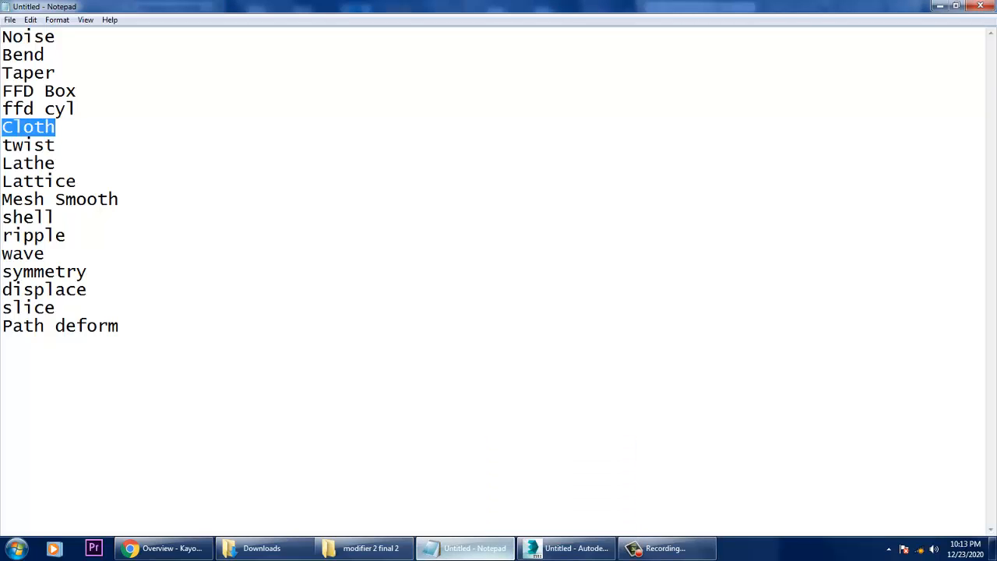
key(alt+Tab)
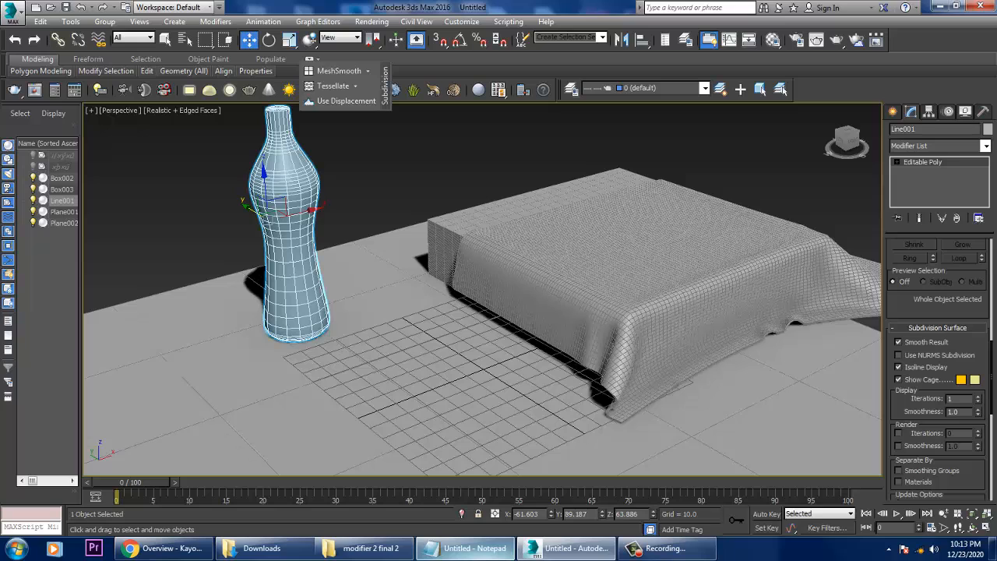
key(alt+Tab)
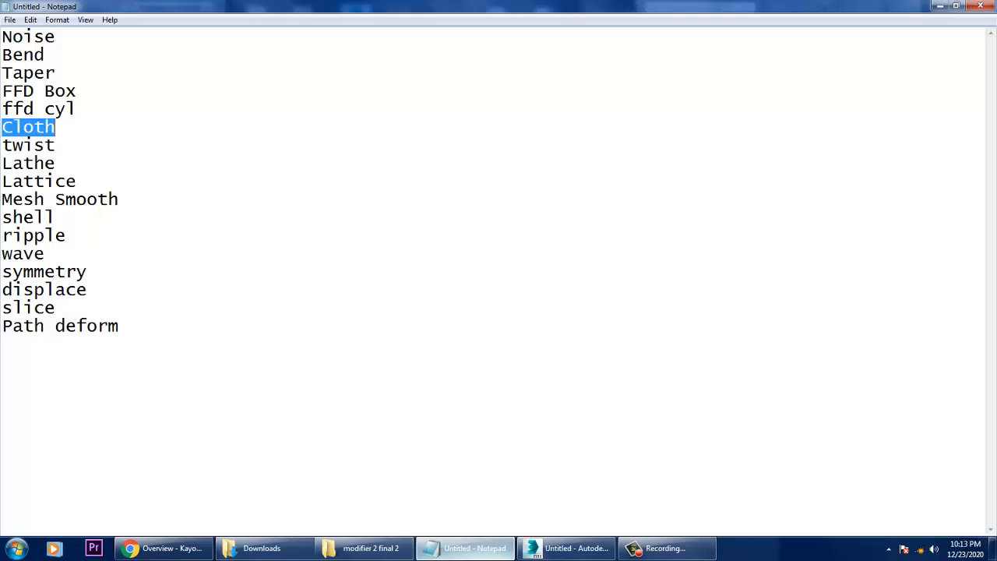
key(alt+Tab)
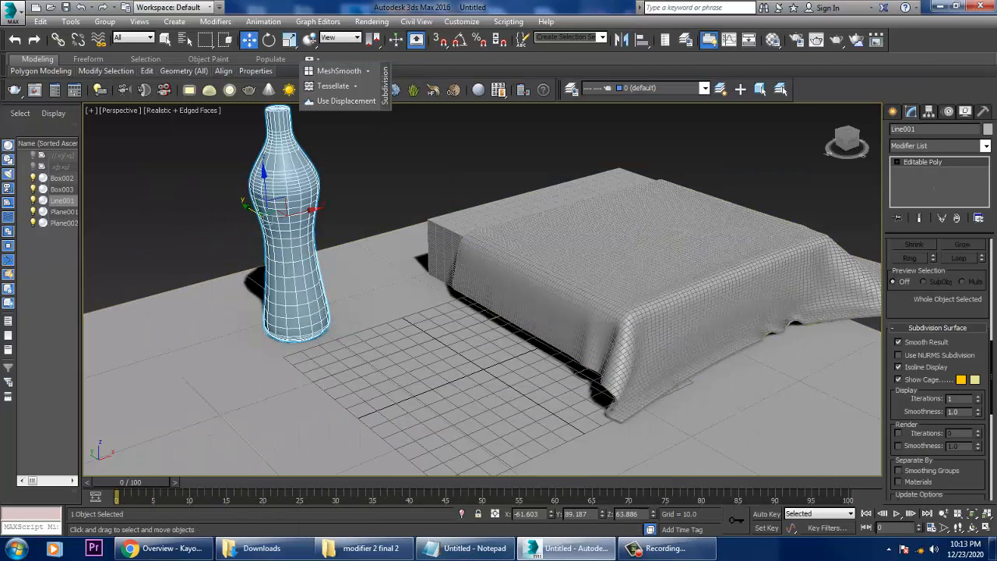
- Try a TurboSmooth modifier on the bottle and remove it from the stack
click(987, 147)
key(d)
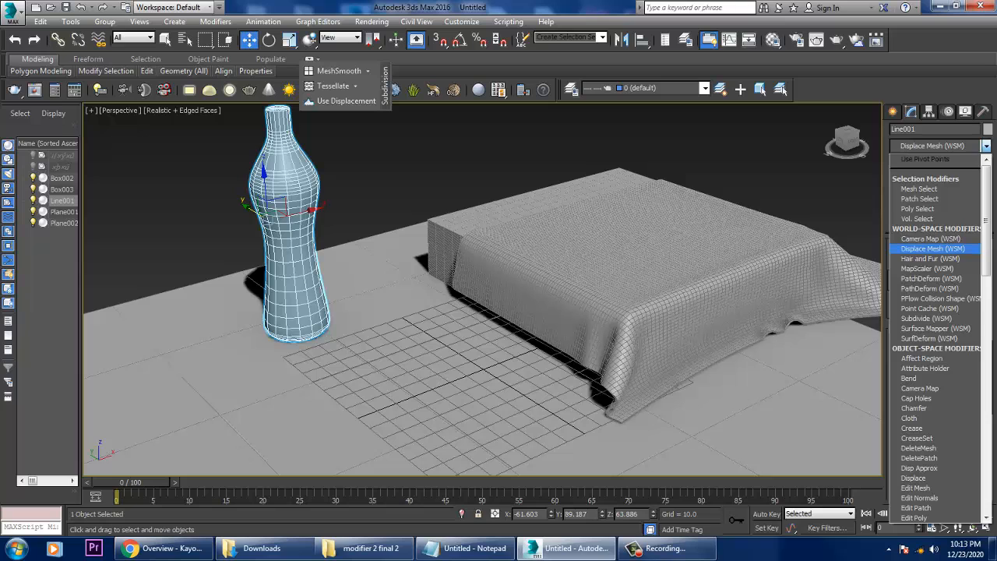
key(t)
click(924, 339)
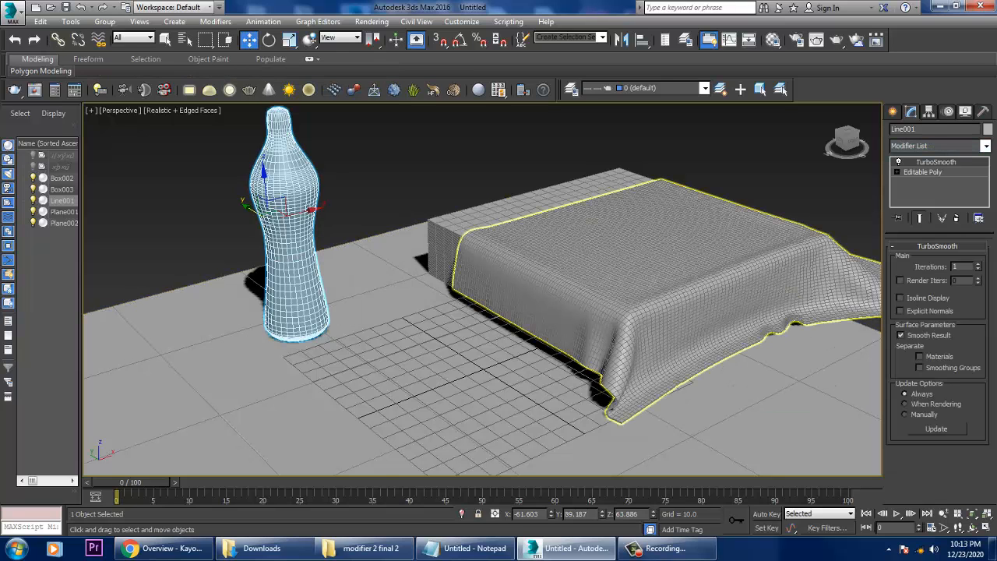
click(957, 218)
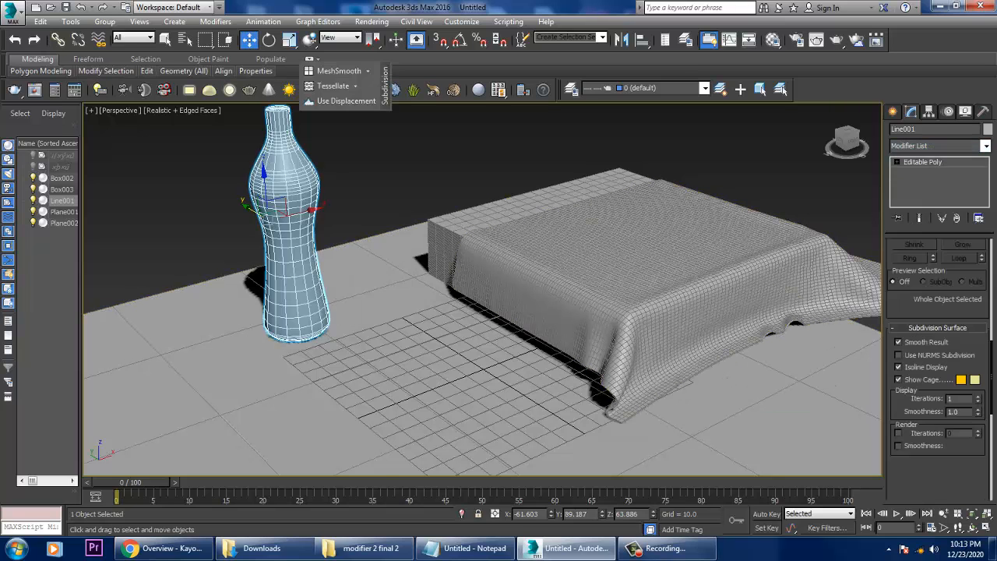
- Lower the bottle by about 3.3 units to bring its base closer to the floor plane
alt+middle_drag(608, 296, 594, 311)
alt+middle_drag(594, 312, 629, 312)
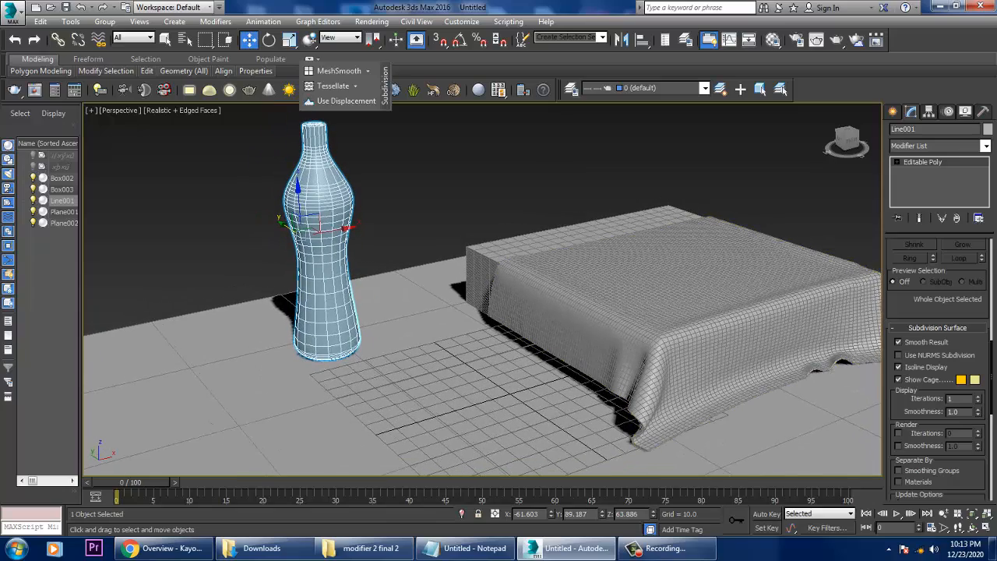
drag(298, 198, 298, 205)
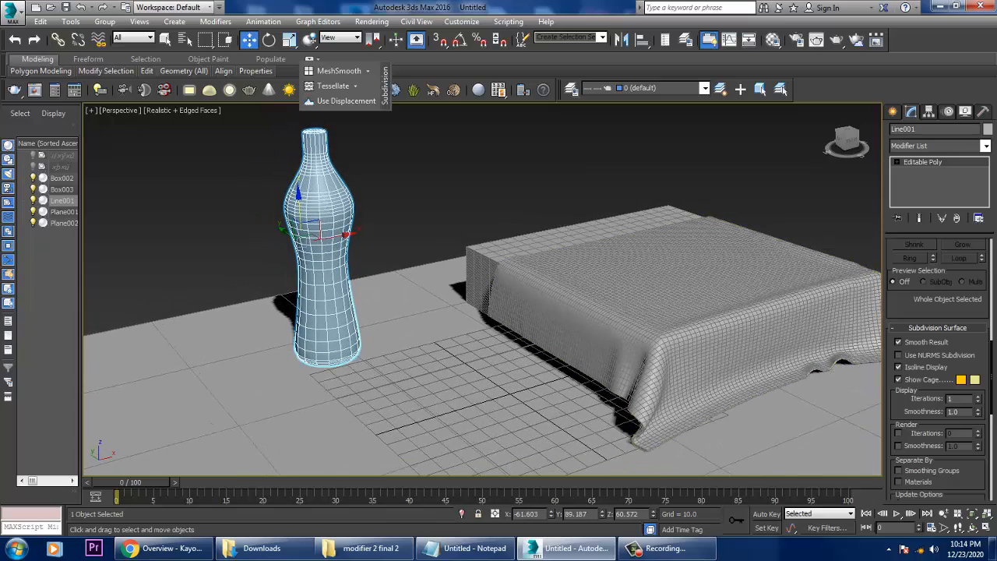
alt+middle_drag(574, 292, 597, 300)
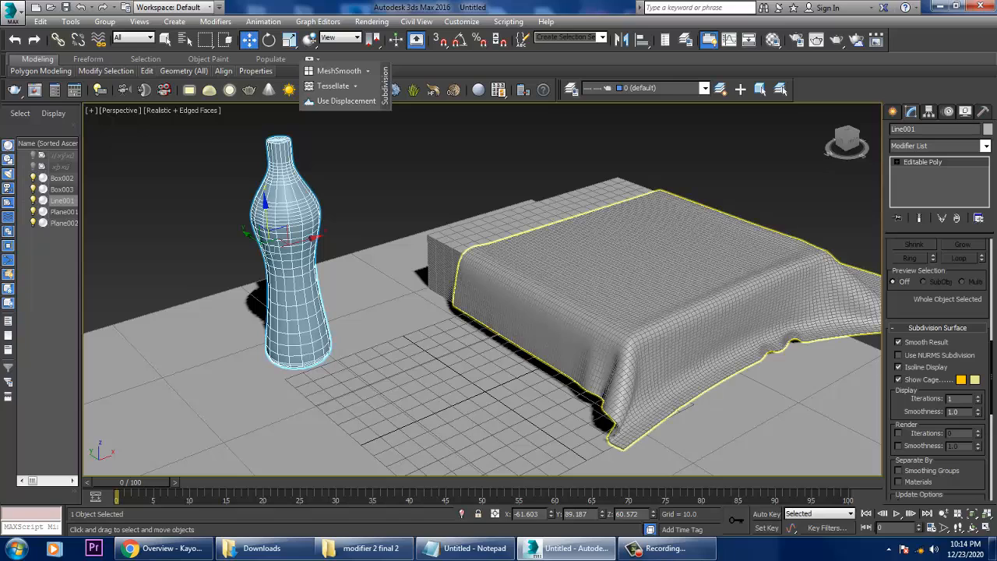